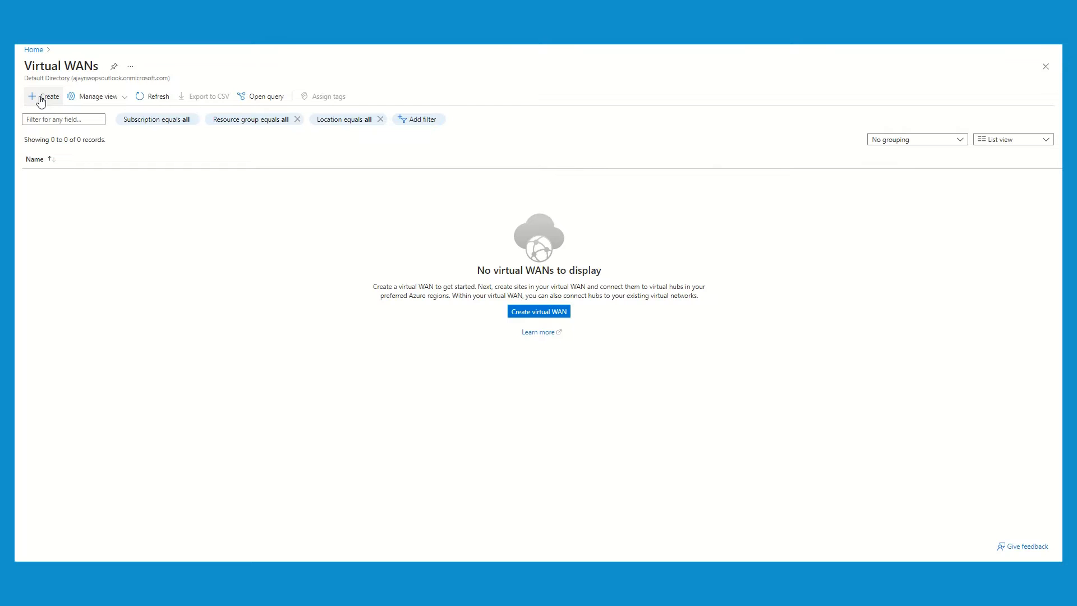
Start a new virtual WAN in the ARM resource group and name it WAN
left_click(41, 98)
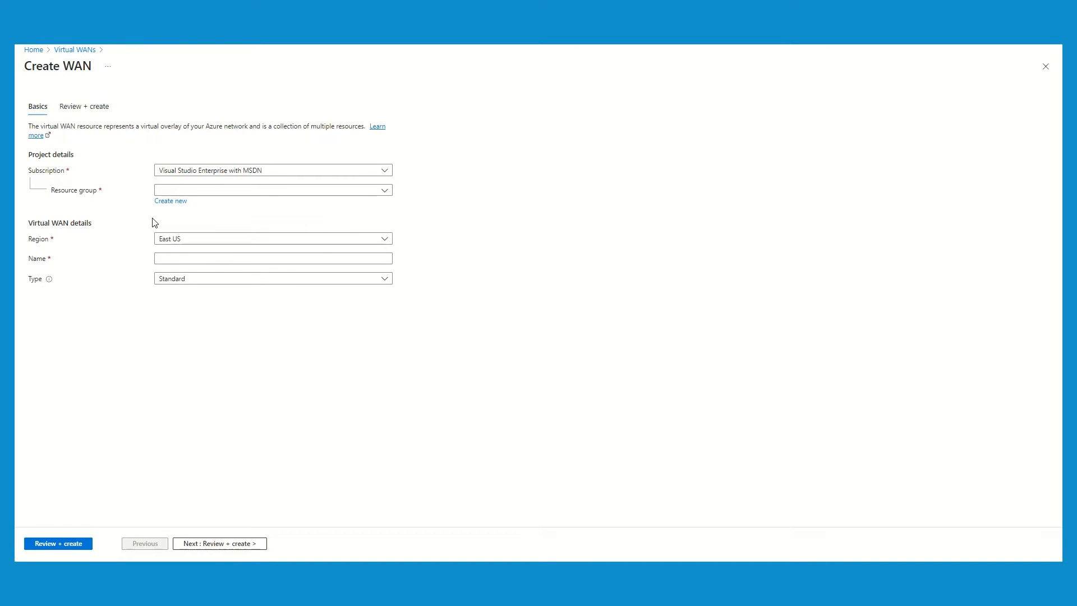
left_click(225, 194)
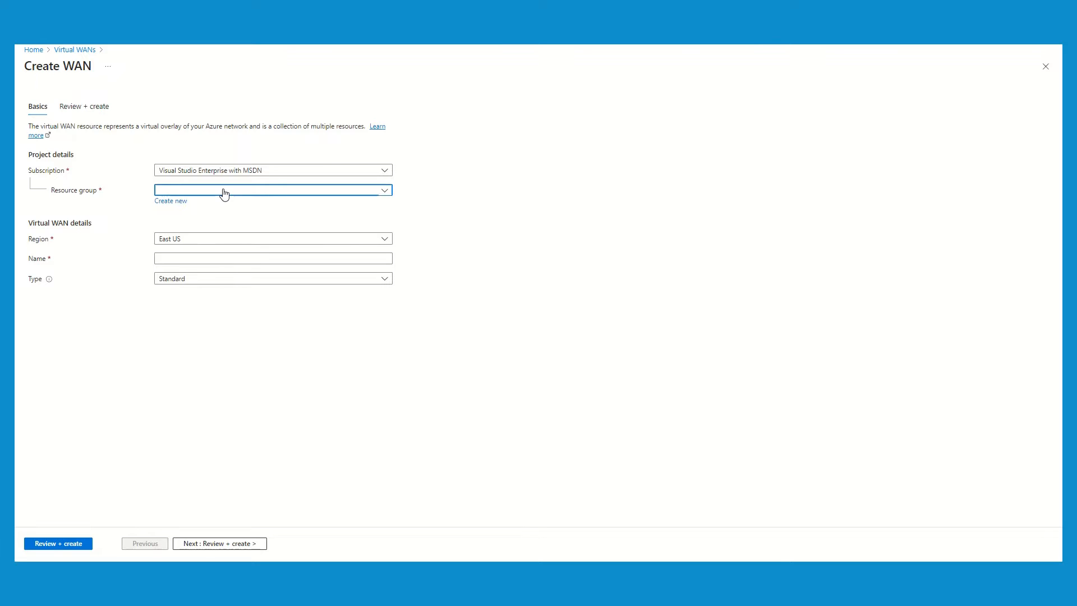
left_click(224, 193)
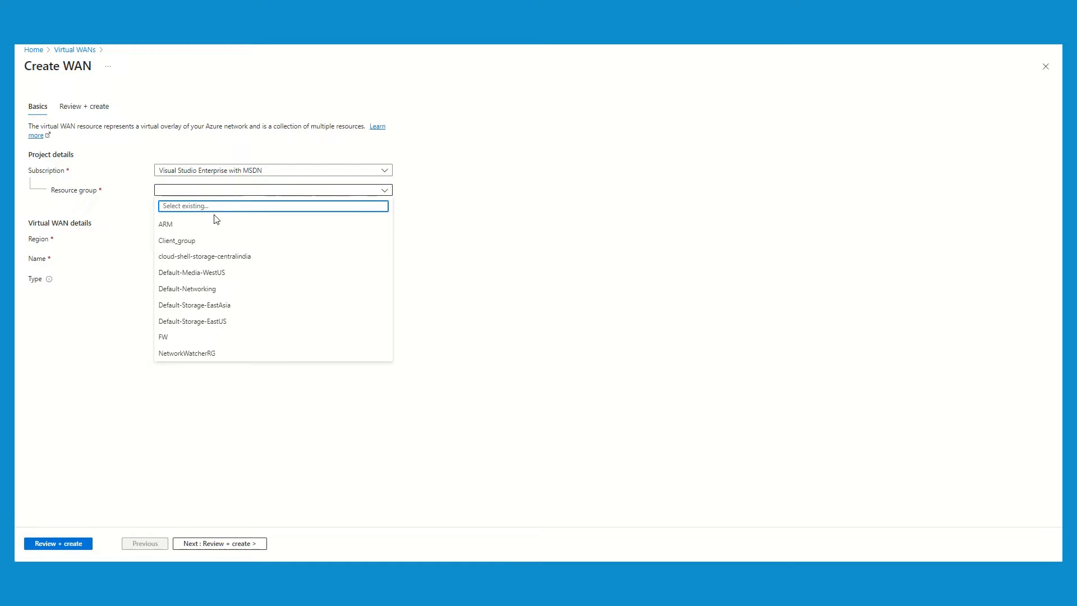
left_click(177, 227)
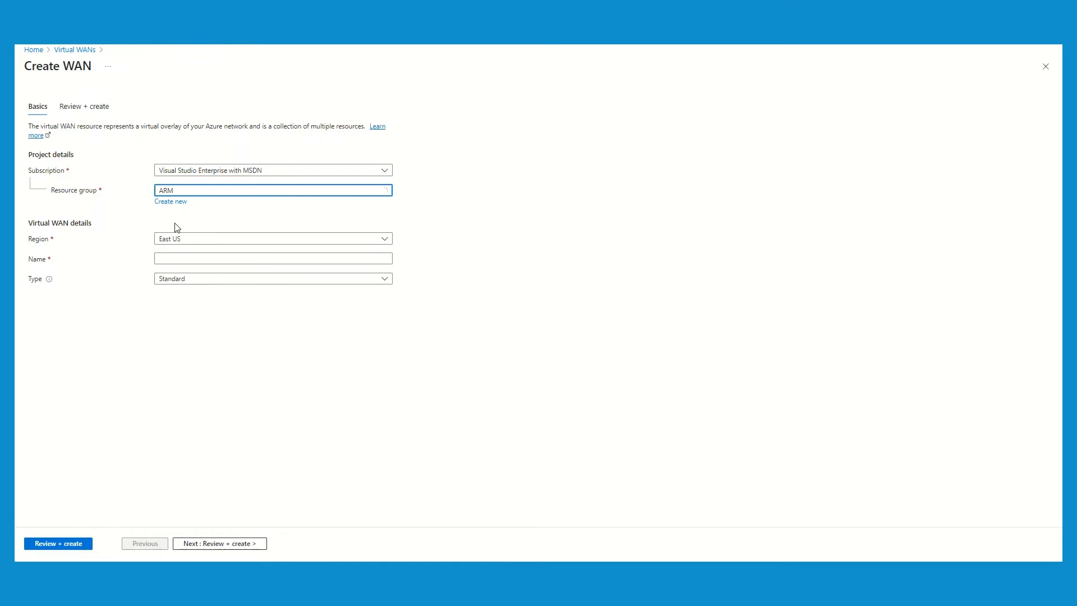
left_click(177, 257)
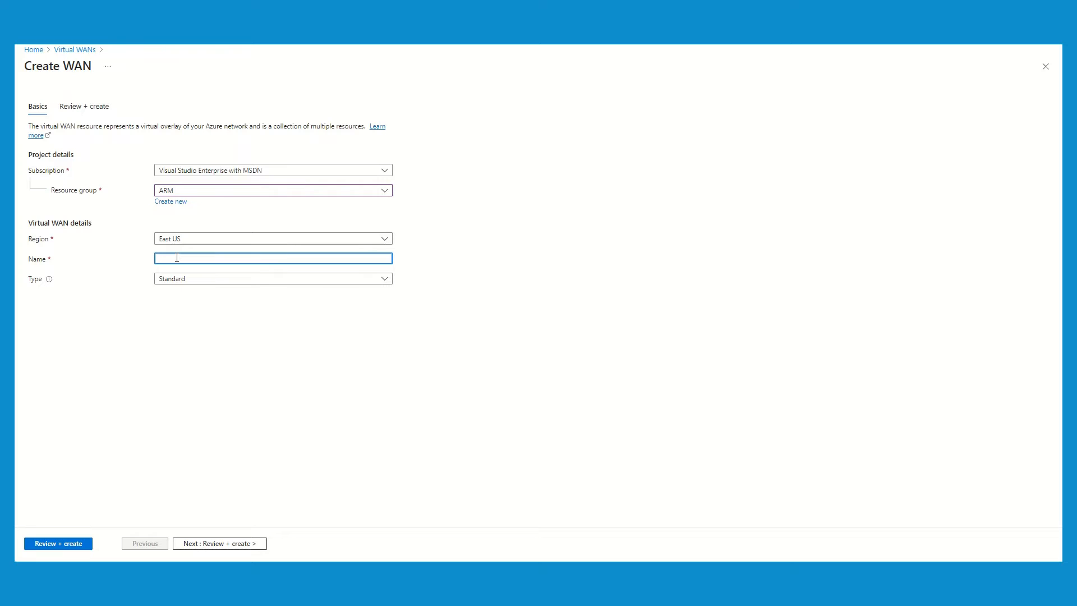
type("WAN")
Set the virtual WAN type to Standard, then validate and deploy it
left_click(195, 285)
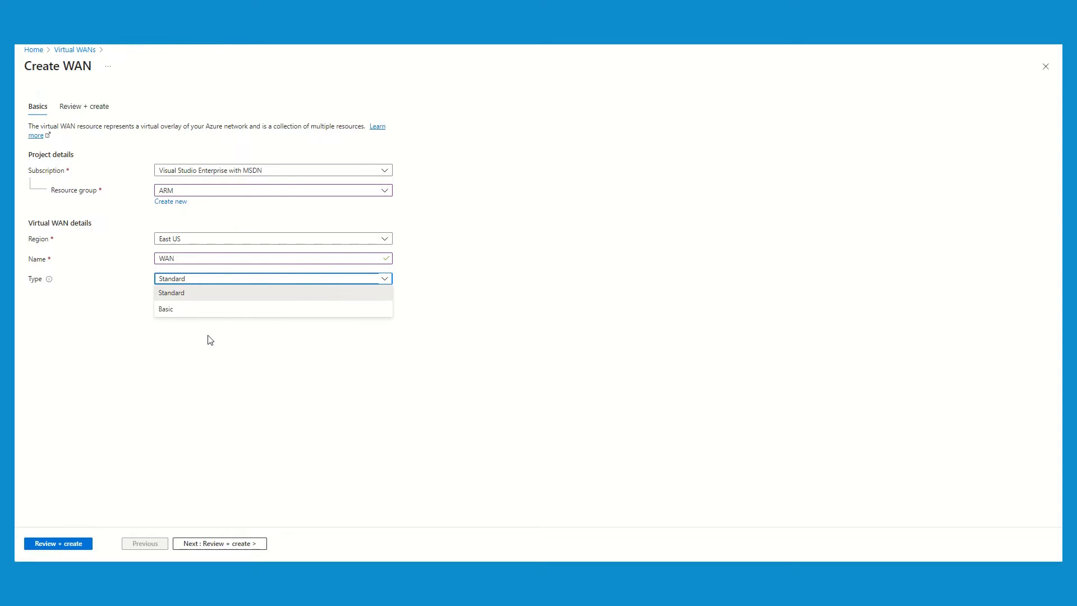
left_click(178, 294)
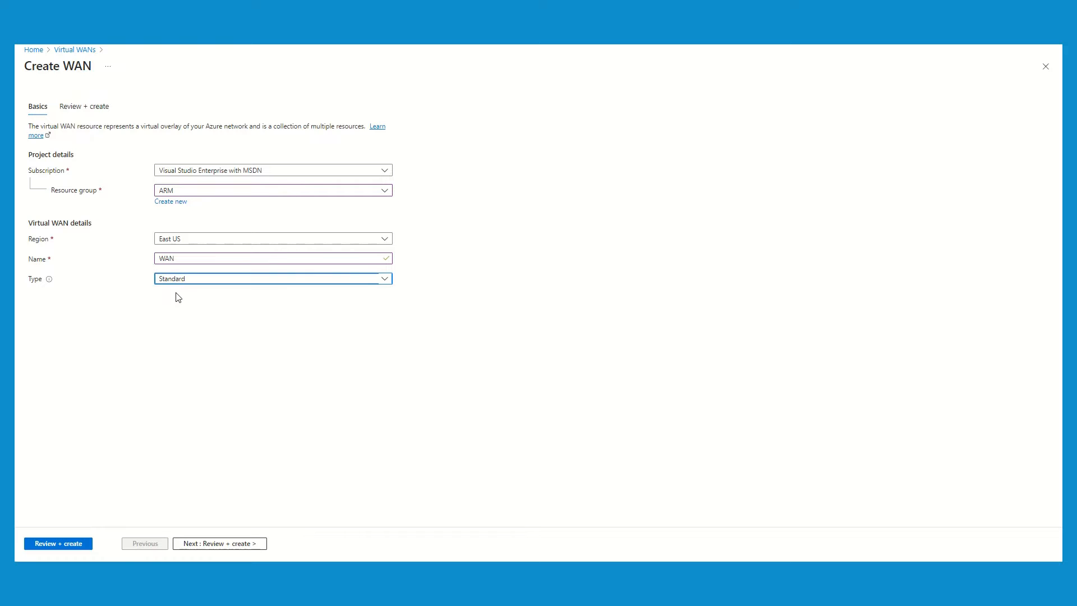
left_click(65, 543)
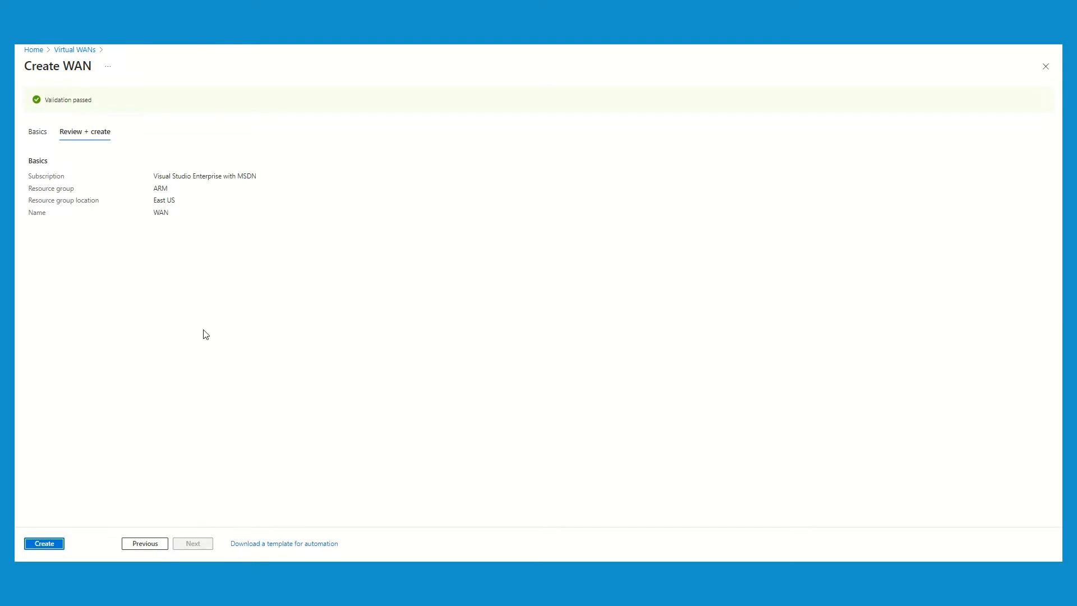
left_click(50, 544)
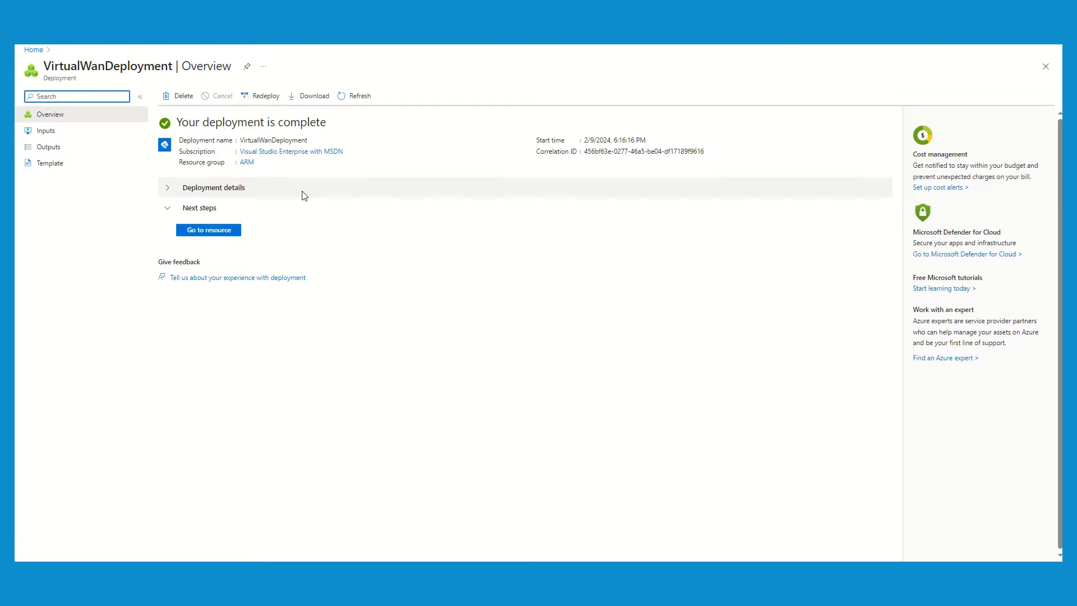
Open the deployed virtual WAN resource and examine its overview essentials and configuration settings
left_click(204, 236)
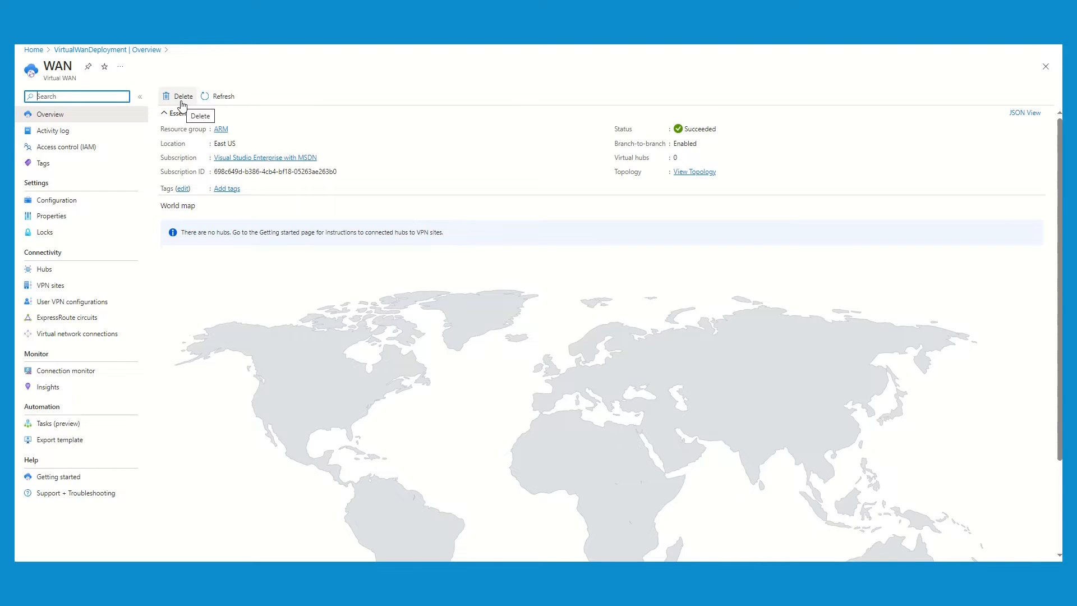
mouse_move(235, 130)
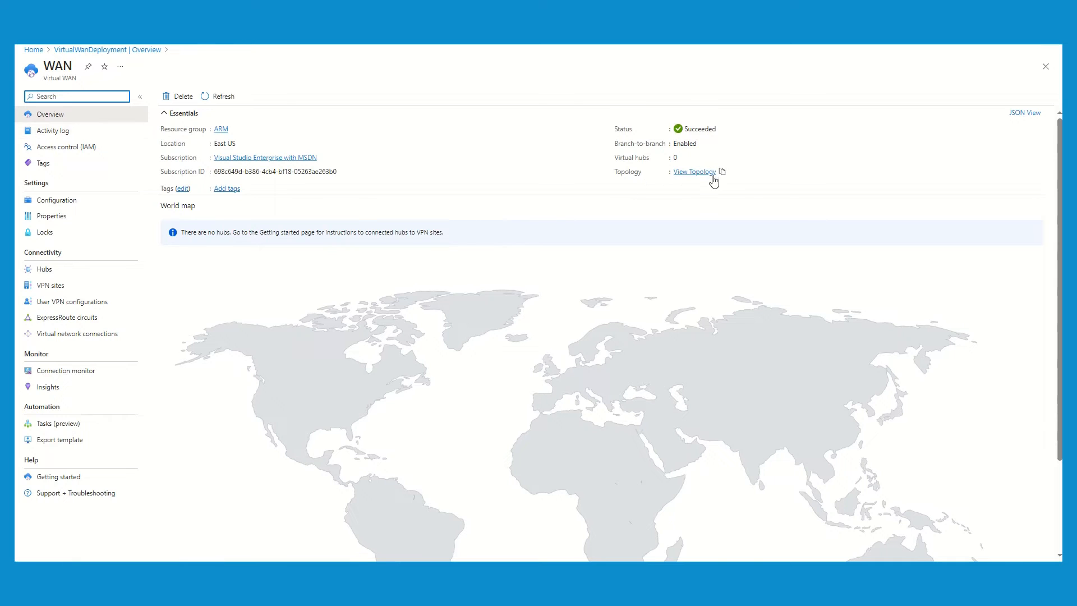
left_click(61, 201)
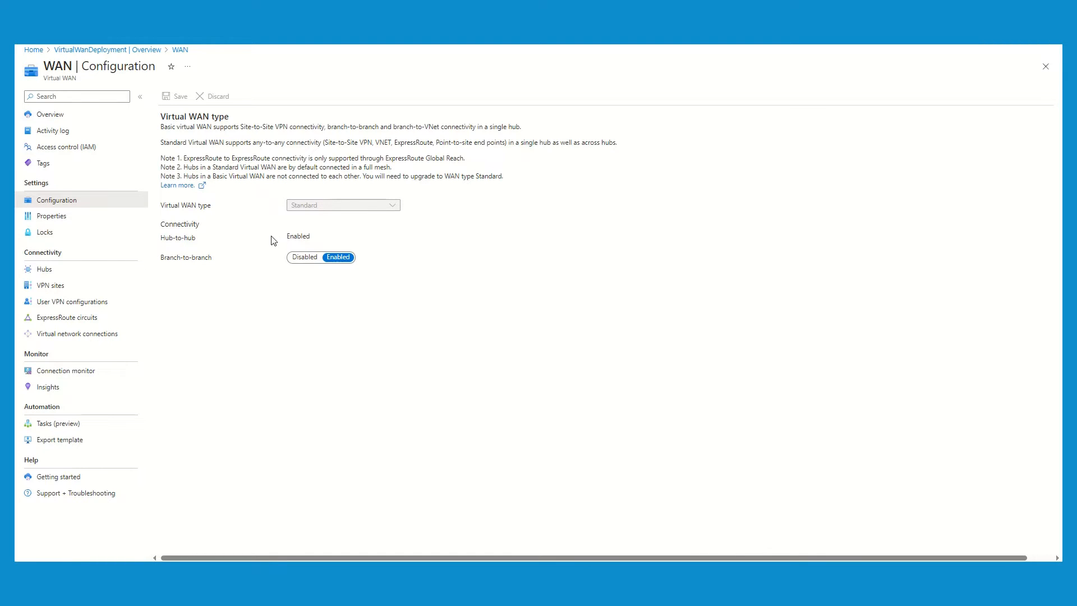
Look through the WAN's connectivity pages: hubs, VPN sites, user VPN configurations, ExpressRoute circuits and virtual network connections
left_click(54, 271)
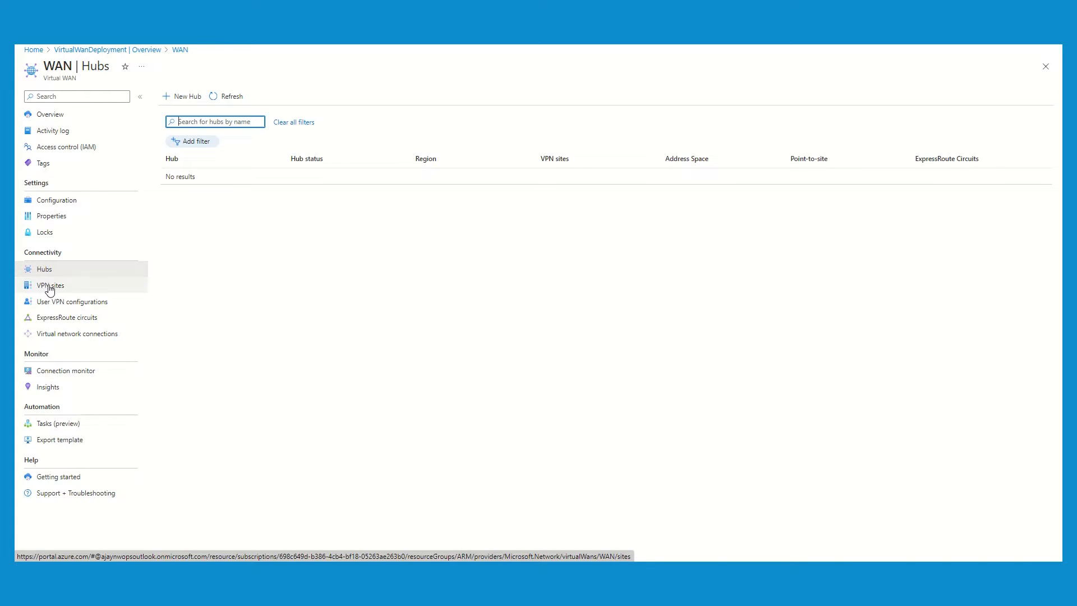
left_click(49, 288)
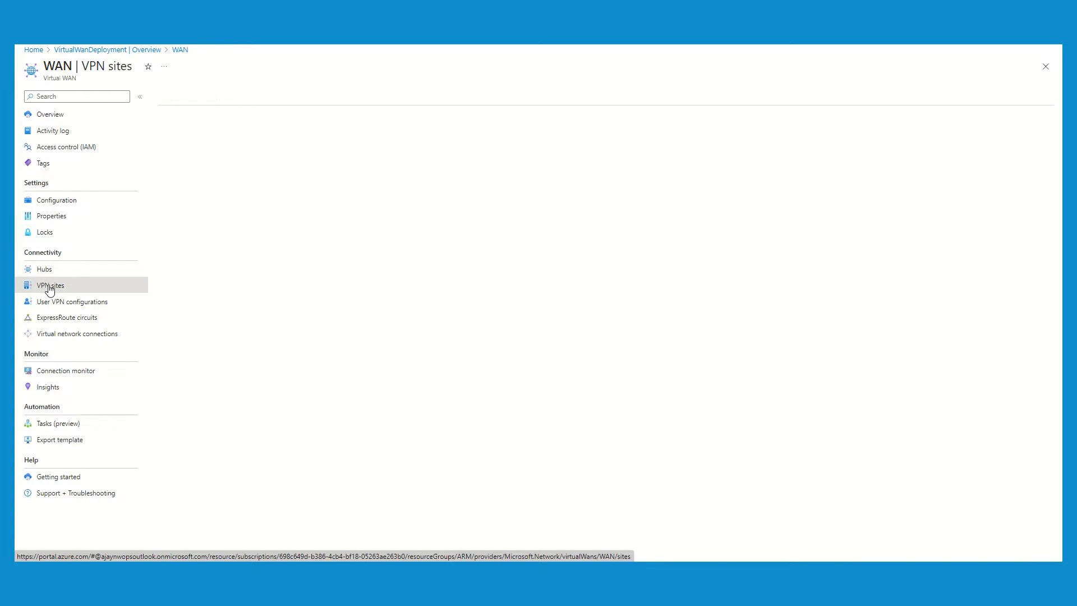
left_click(73, 306)
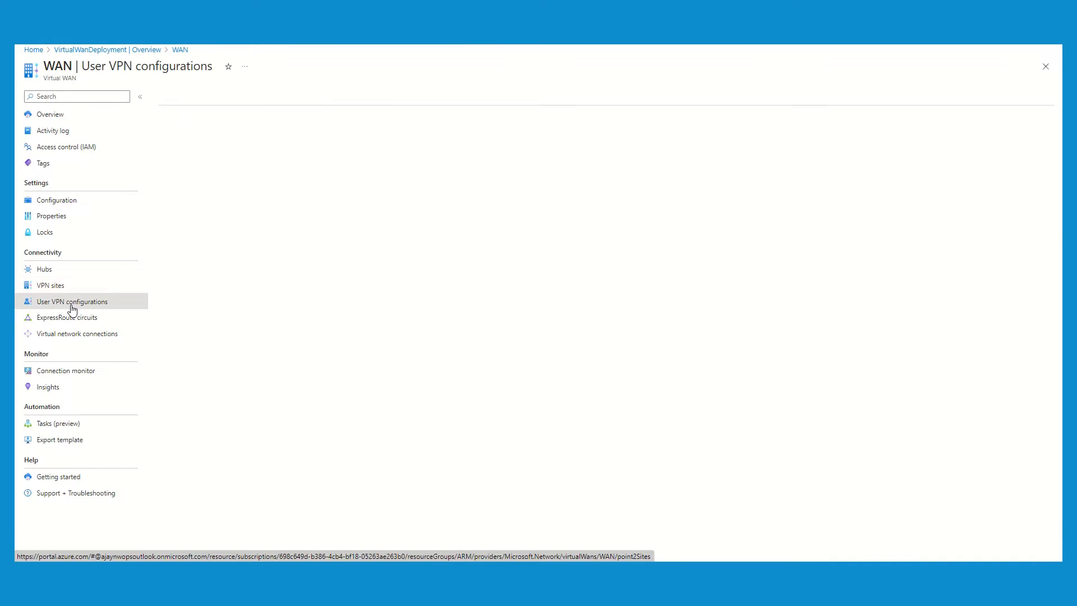
left_click(74, 320)
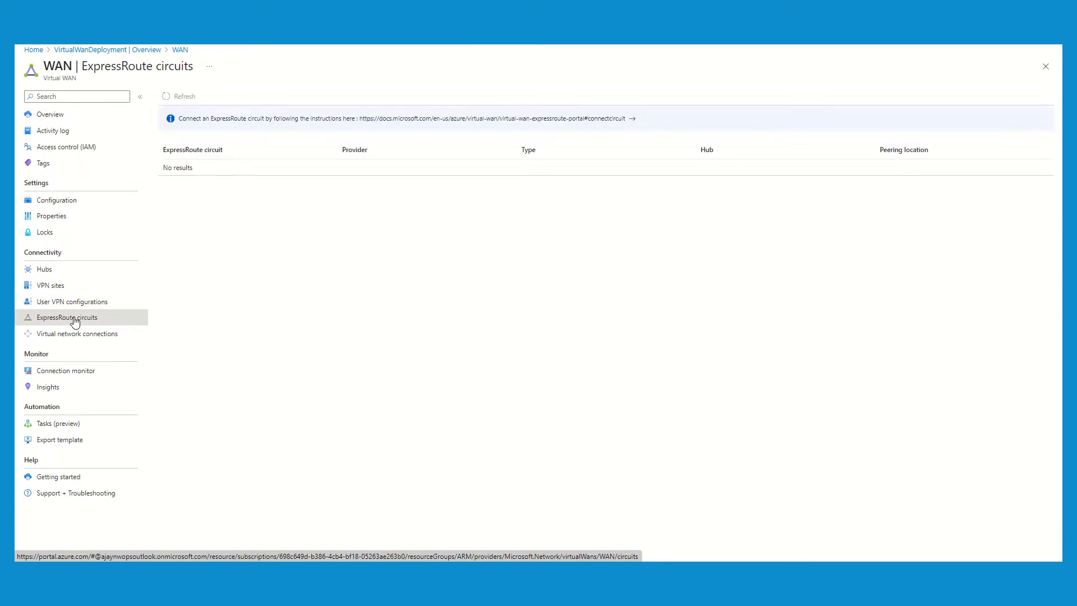
left_click(76, 335)
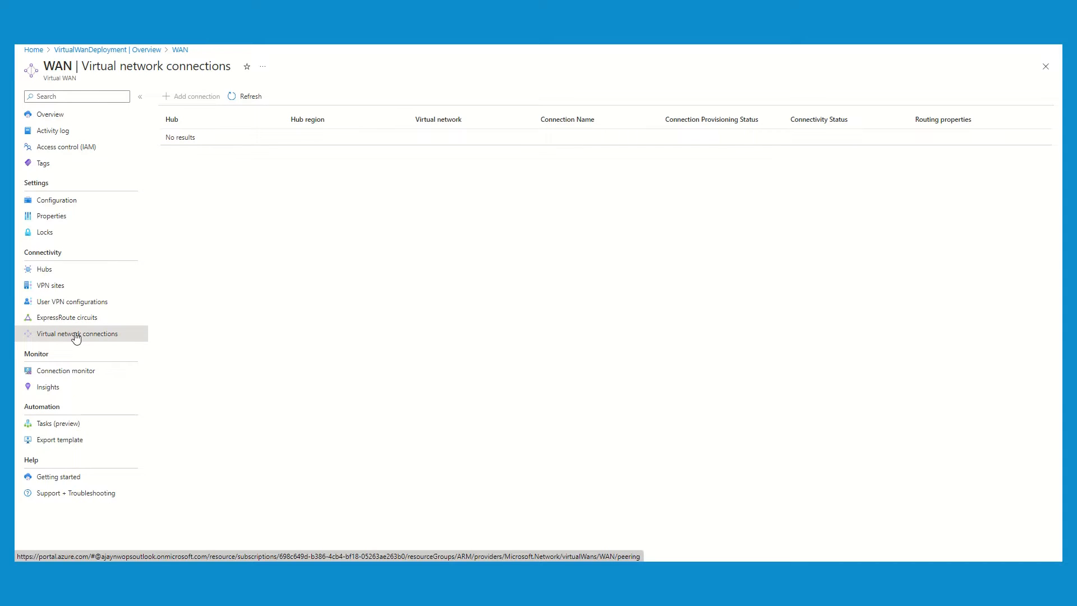
Start creating a new hub in the virtual WAN and browse the available regions, keeping East US
left_click(52, 272)
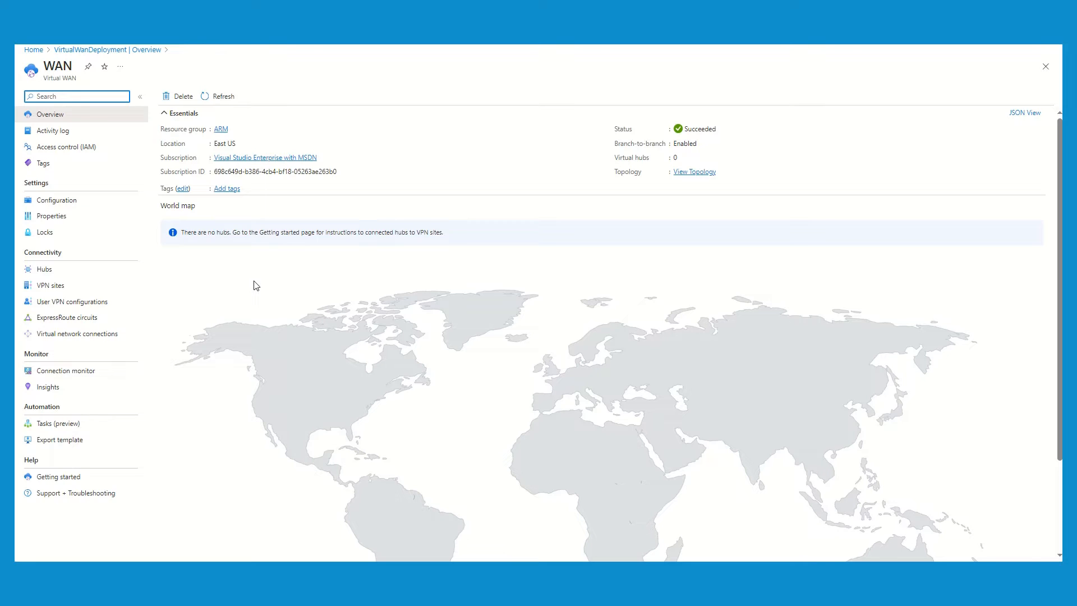
left_click(62, 270)
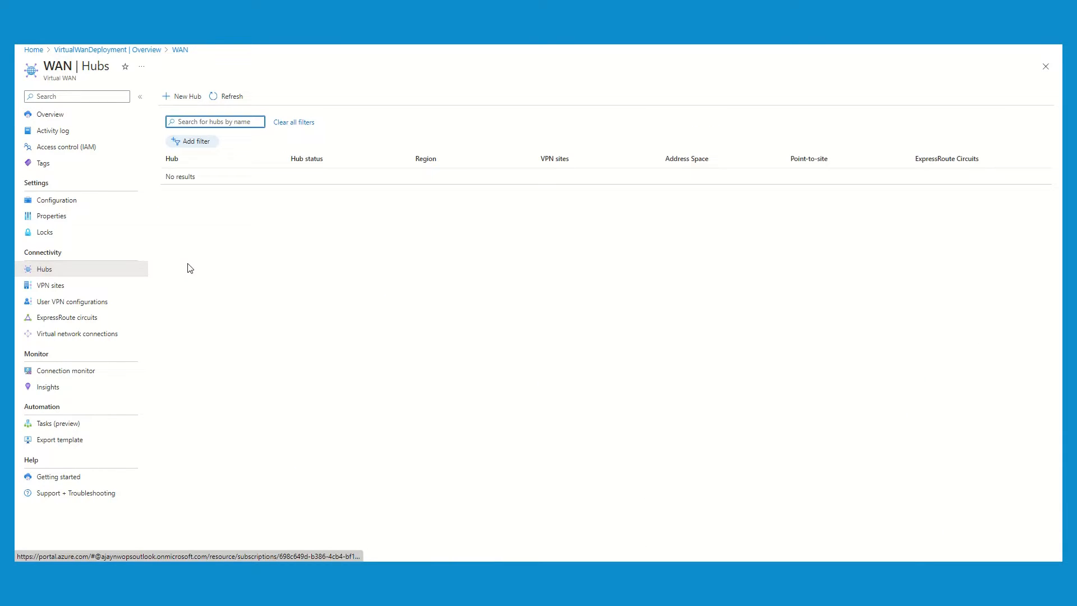
left_click(185, 97)
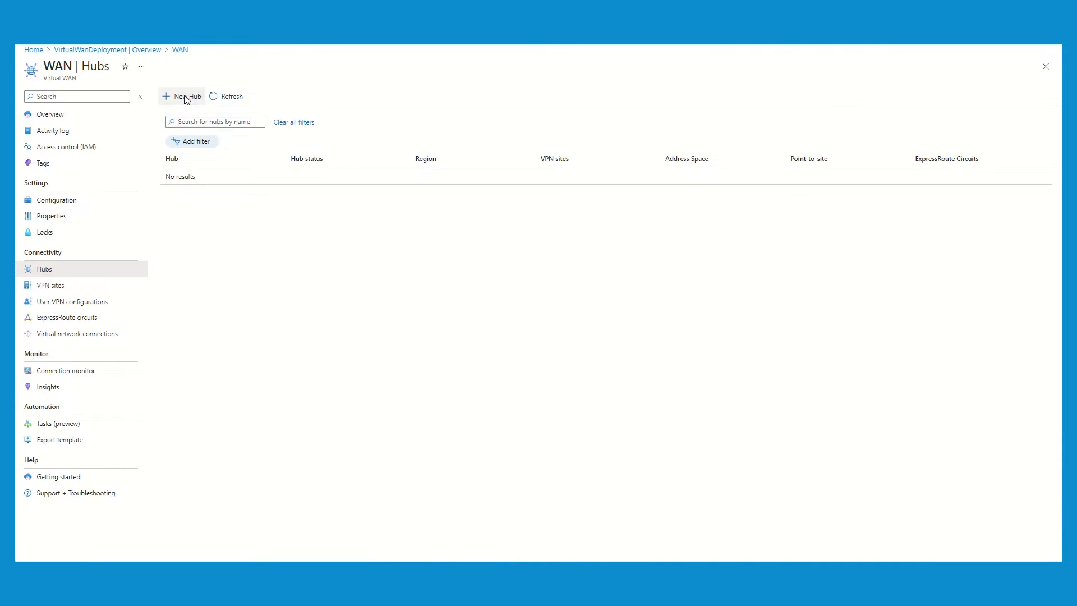
left_click(189, 269)
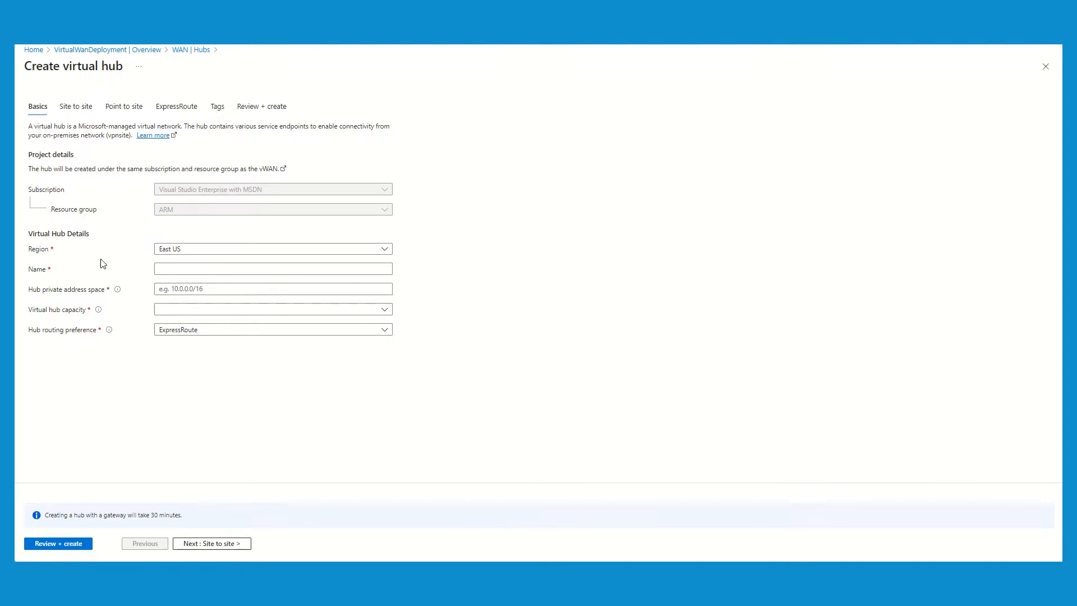
left_click(202, 250)
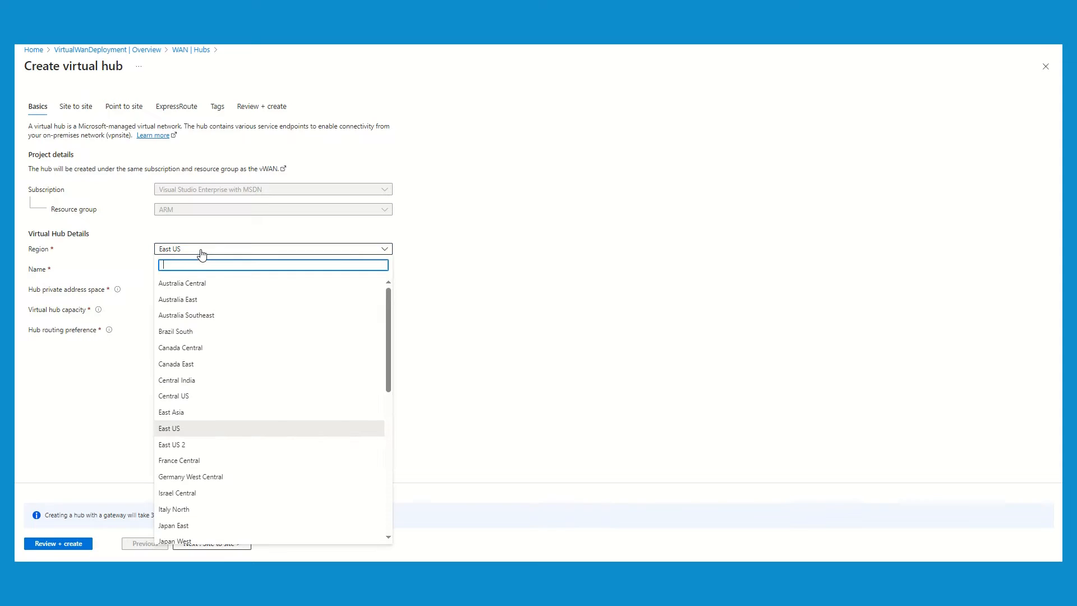
left_click_drag(389, 312, 488, 286)
left_click(488, 286)
Name the virtual hub HUB1 and set its private address space to 10.50.0.0/16
left_click(174, 272)
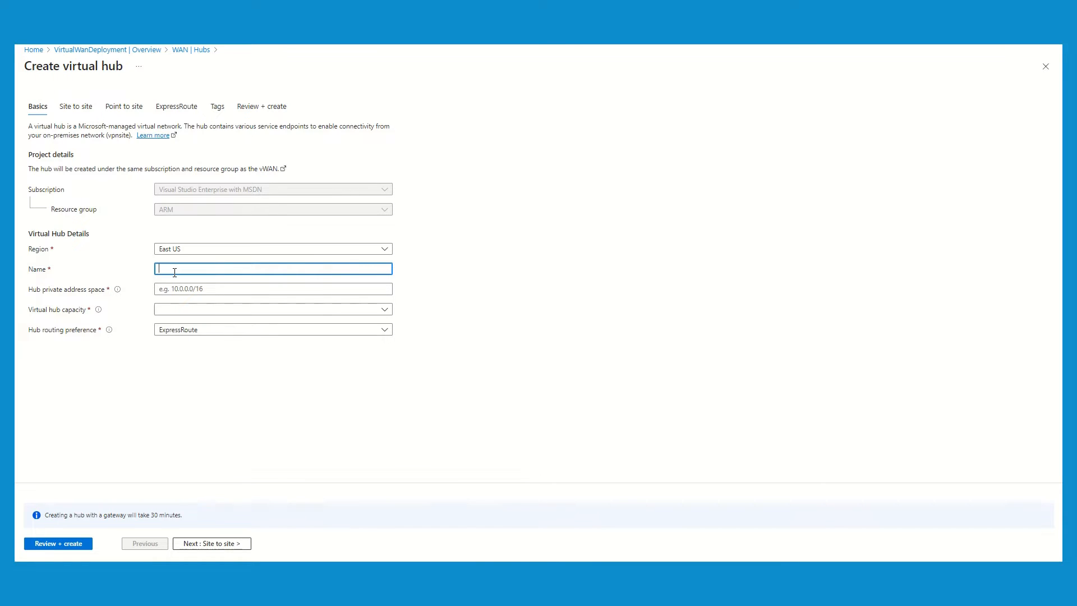
type("HUB`1")
key("BackSpace")
key("BackSpace")
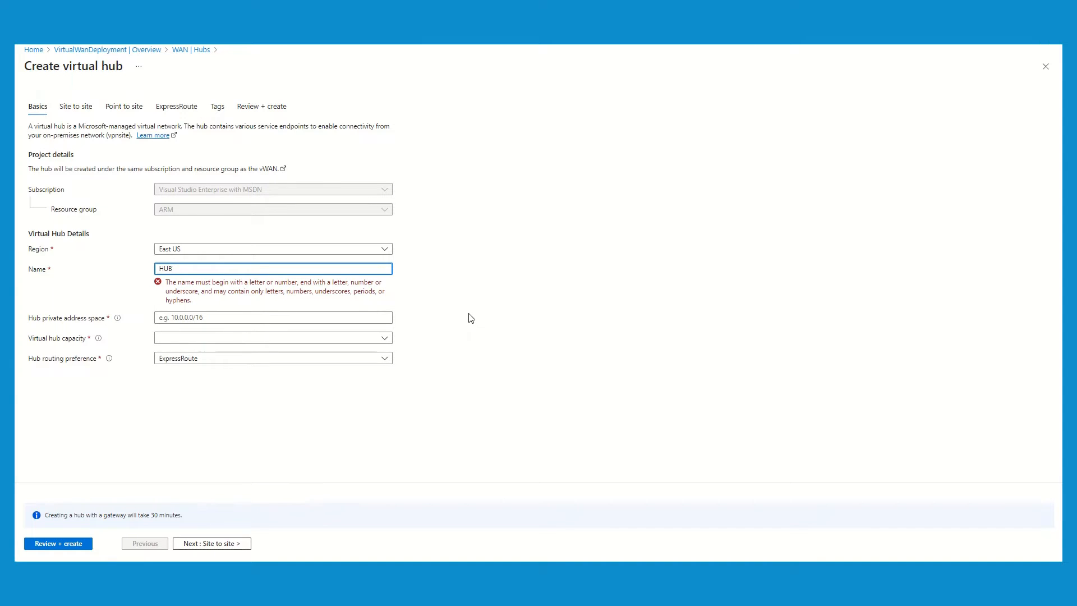
type("1")
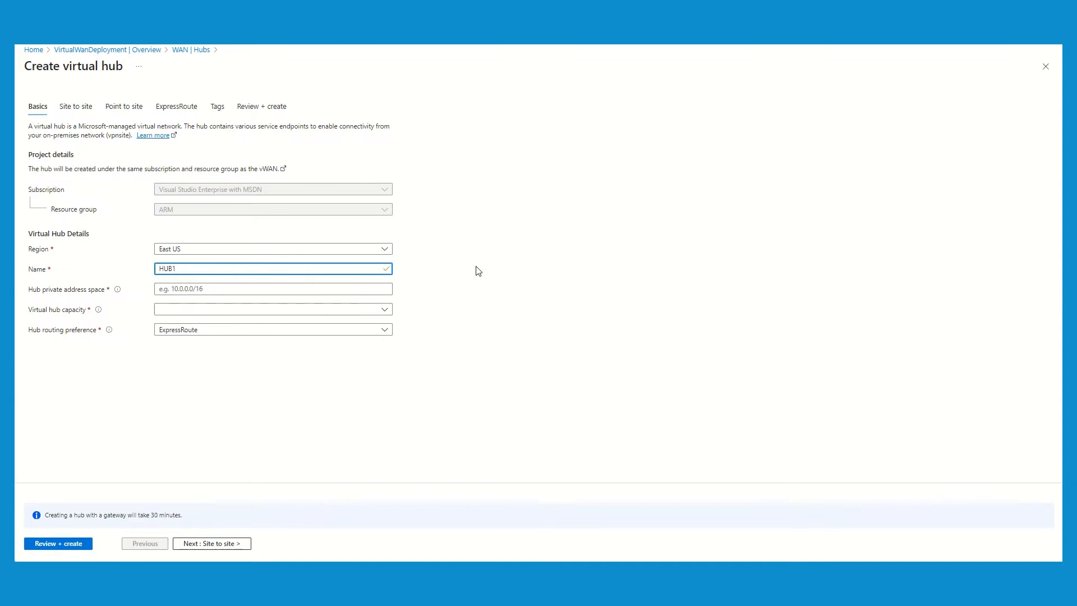
left_click(185, 289)
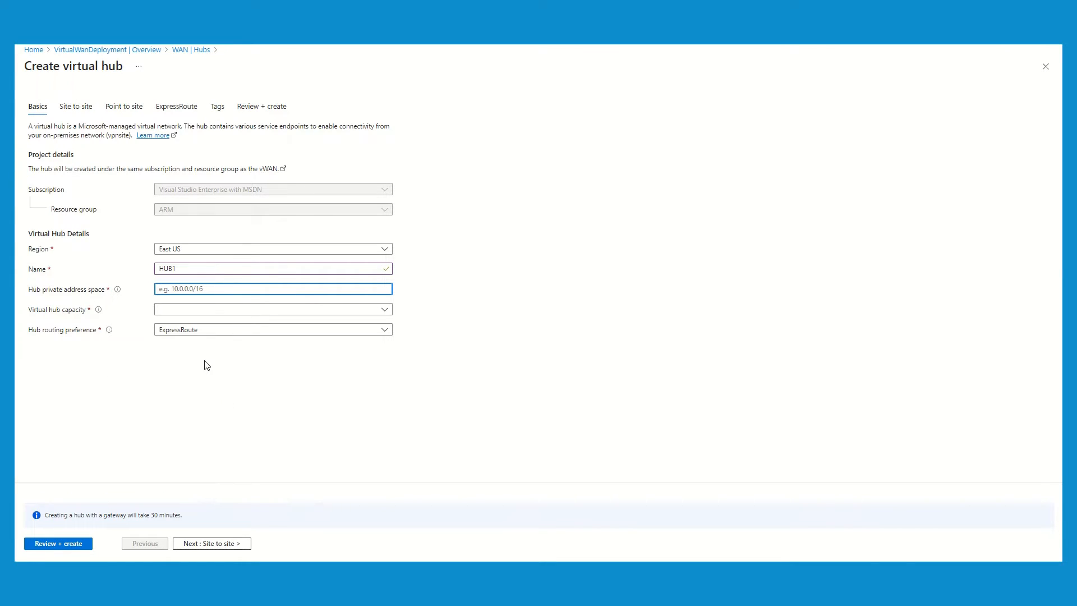
type("10.50.0.0")
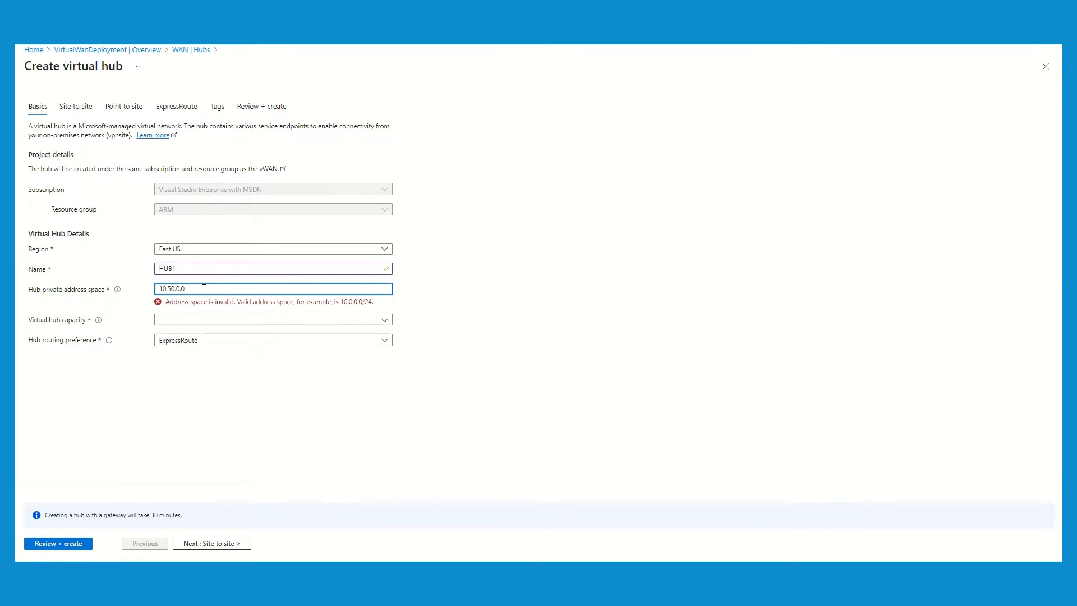
type("/16")
left_click(253, 361)
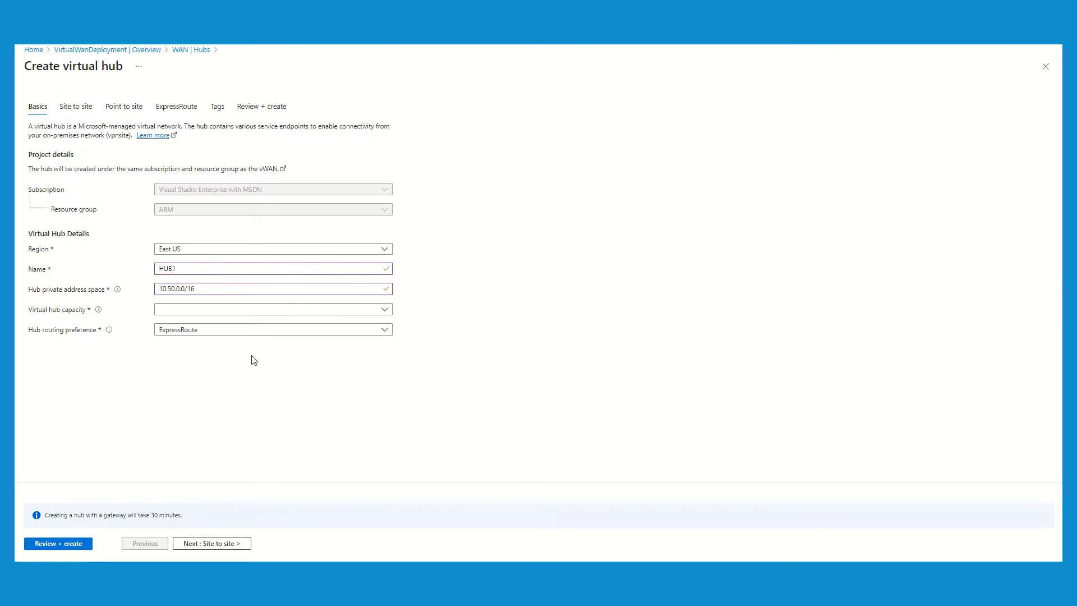
Set the hub capacity to 2 Routing Infrastructure Units, 3 Gbps Router, Supports 2000 VMs, and show the hub routing preference options
left_click(210, 313)
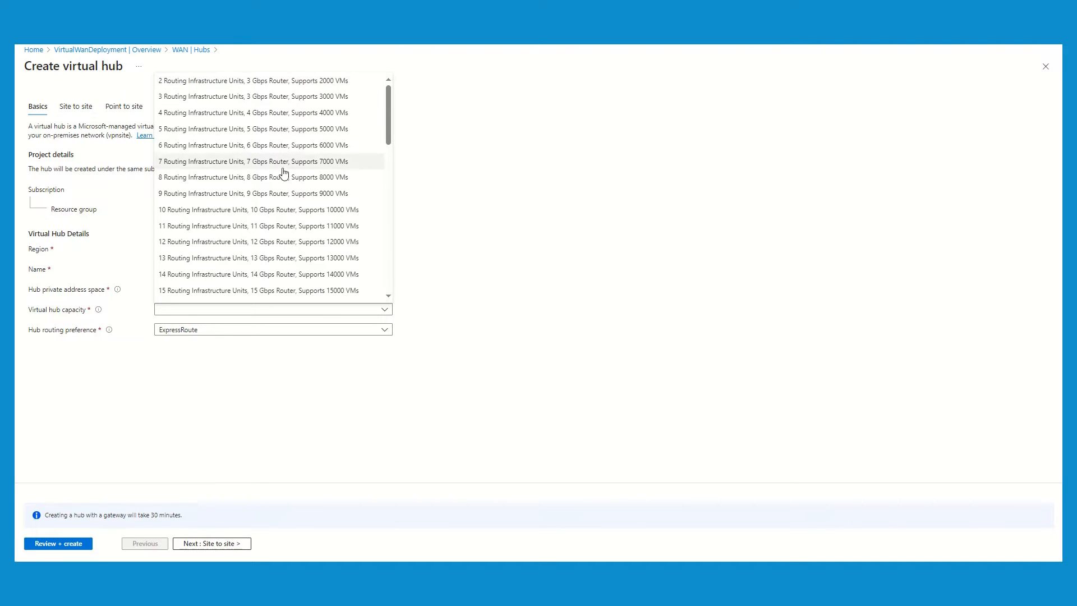
left_click_drag(391, 118, 400, 52)
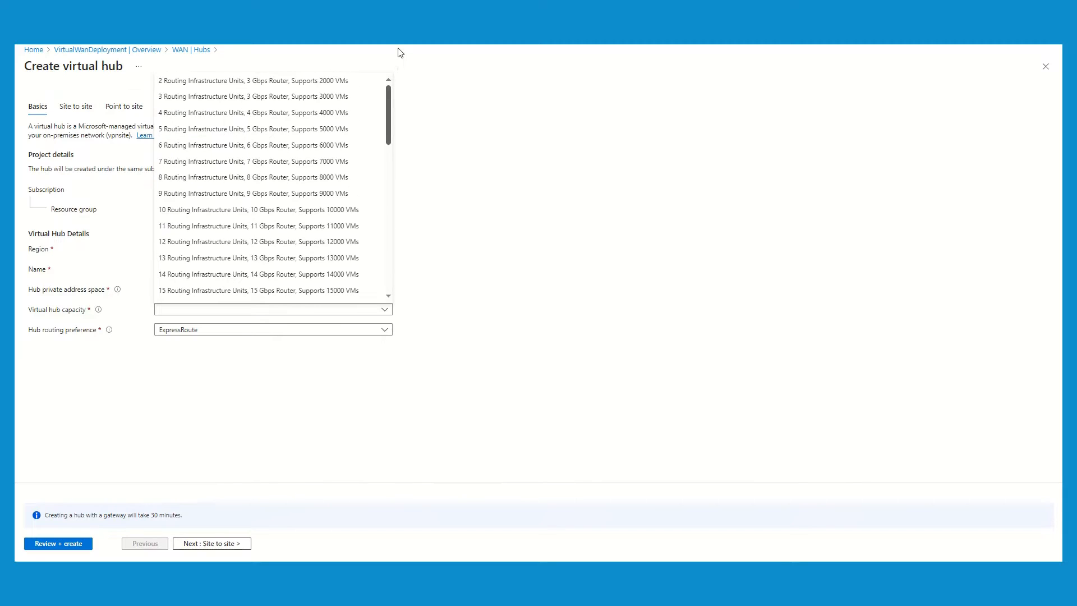
left_click(268, 82)
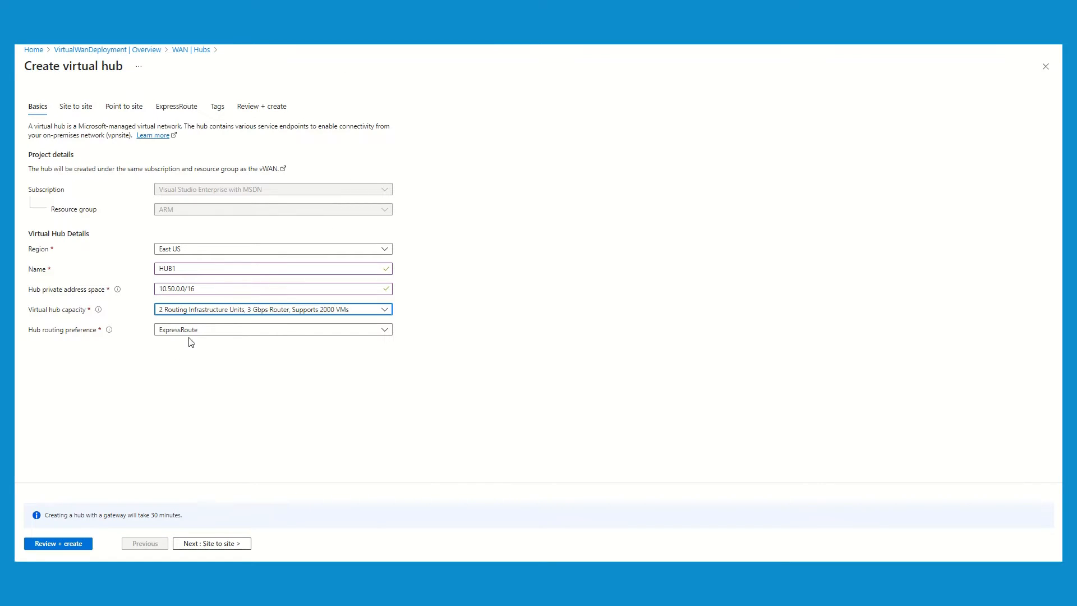
left_click(35, 335)
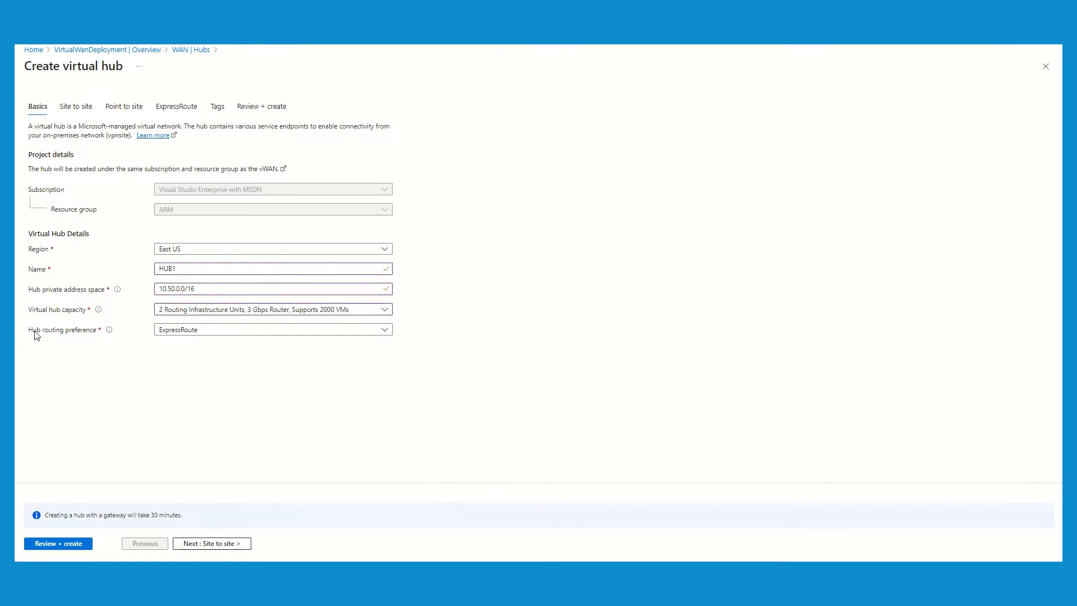
left_click(218, 335)
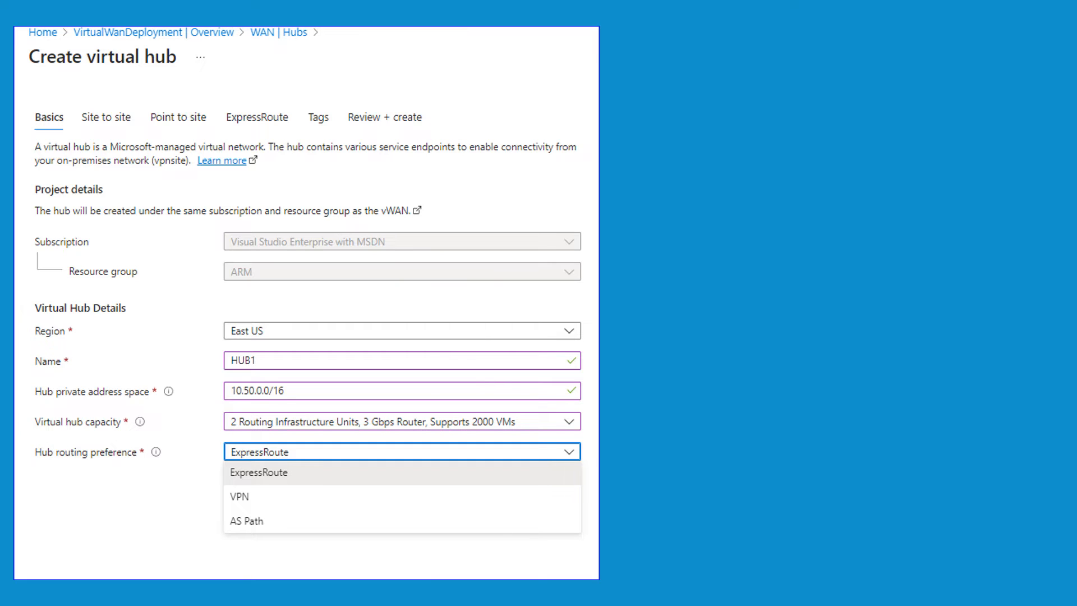
mouse_move(649, 428)
left_mouse_down()
mouse_move(583, 463)
mouse_move(593, 474)
left_mouse_up()
mouse_move(308, 472)
left_mouse_down()
mouse_move(318, 490)
mouse_move(309, 535)
left_mouse_up()
mouse_move(682, 174)
left_mouse_down()
mouse_move(784, 175)
mouse_move(647, 208)
mouse_move(673, 182)
mouse_move(693, 213)
mouse_move(695, 203)
mouse_move(749, 202)
mouse_move(762, 223)
mouse_move(781, 197)
left_mouse_up()
mouse_move(739, 228)
left_mouse_down()
mouse_move(757, 257)
mouse_move(742, 227)
left_mouse_up()
left_click_drag(750, 247, 748, 253)
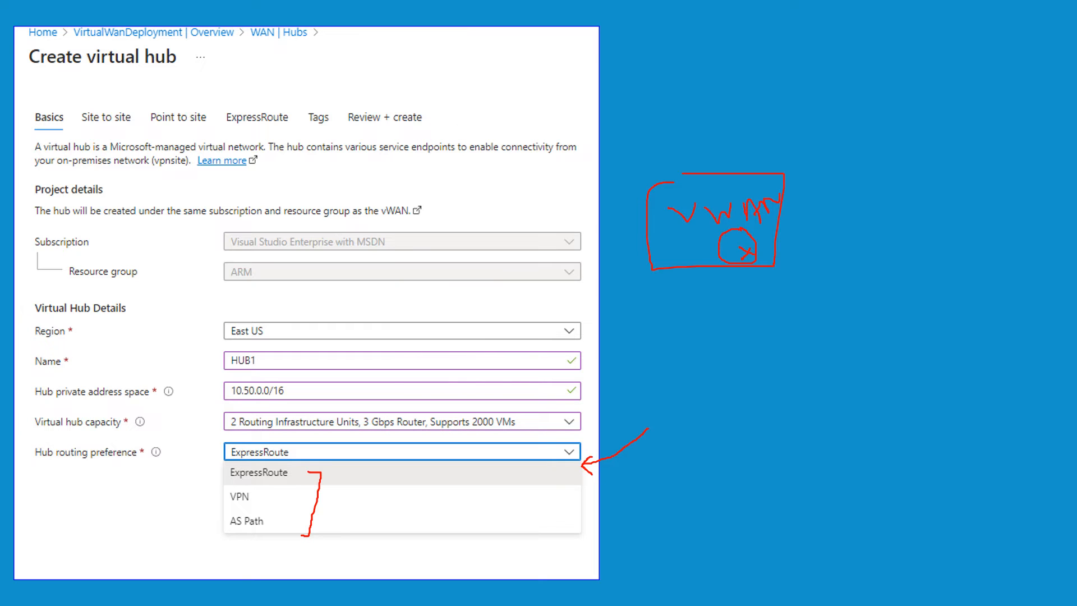
mouse_move(972, 92)
left_mouse_down()
mouse_move(1004, 219)
mouse_move(949, 93)
mouse_move(972, 90)
left_mouse_up()
mouse_move(746, 172)
left_mouse_down()
mouse_move(744, 127)
mouse_move(961, 104)
left_mouse_up()
mouse_move(818, 80)
left_mouse_down()
mouse_move(833, 75)
mouse_move(839, 103)
left_mouse_up()
mouse_move(843, 74)
left_mouse_down()
mouse_move(844, 110)
mouse_move(873, 115)
left_mouse_up()
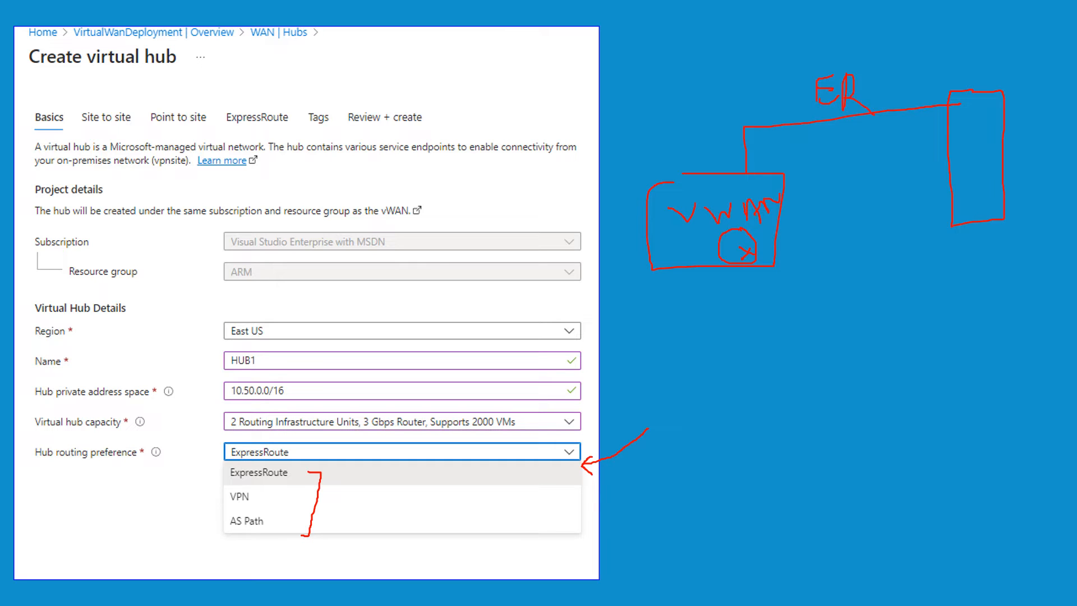
left_click_drag(781, 234, 934, 197)
mouse_move(841, 271)
left_mouse_down()
mouse_move(857, 282)
mouse_move(868, 258)
left_mouse_up()
mouse_move(877, 263)
left_mouse_down()
mouse_move(877, 279)
mouse_move(892, 255)
mouse_move(910, 253)
left_mouse_up()
mouse_move(1016, 228)
left_mouse_down()
mouse_move(1008, 258)
mouse_move(1041, 249)
left_mouse_up()
left_click_drag(1040, 240, 1040, 254)
mouse_move(966, 77)
left_mouse_down()
mouse_move(895, 51)
mouse_move(704, 134)
mouse_move(730, 123)
left_mouse_up()
mouse_move(1003, 308)
left_mouse_down()
mouse_move(939, 339)
mouse_move(723, 292)
mouse_move(735, 287)
left_mouse_up()
left_click_drag(734, 285, 744, 299)
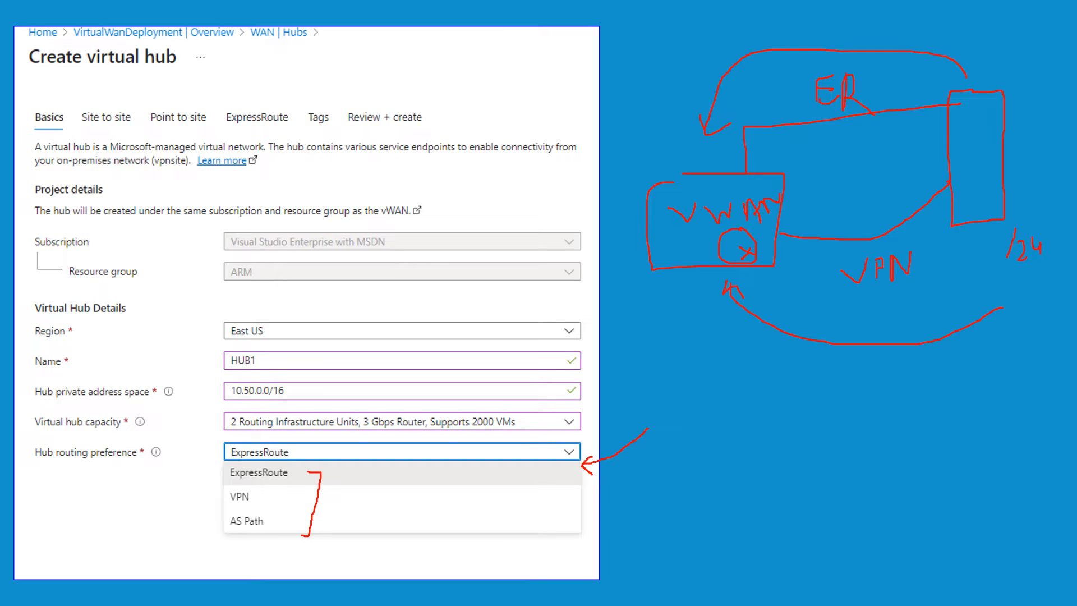
mouse_move(222, 464)
left_mouse_down()
mouse_move(180, 510)
mouse_move(211, 542)
left_mouse_up()
key("Escape")
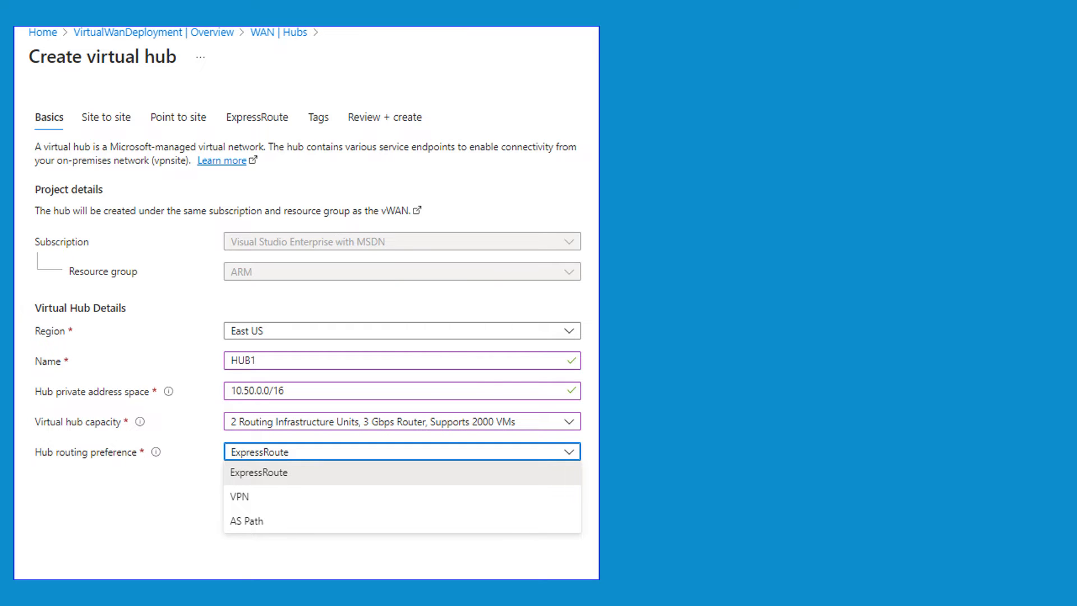
mouse_move(668, 233)
left_mouse_down()
mouse_move(892, 164)
mouse_move(1034, 331)
mouse_move(715, 343)
mouse_move(684, 220)
left_mouse_up()
mouse_move(767, 258)
left_mouse_down()
mouse_move(752, 260)
mouse_move(790, 274)
mouse_move(766, 258)
left_mouse_up()
mouse_move(925, 251)
left_mouse_down()
mouse_move(901, 273)
mouse_move(954, 255)
mouse_move(923, 249)
left_mouse_up()
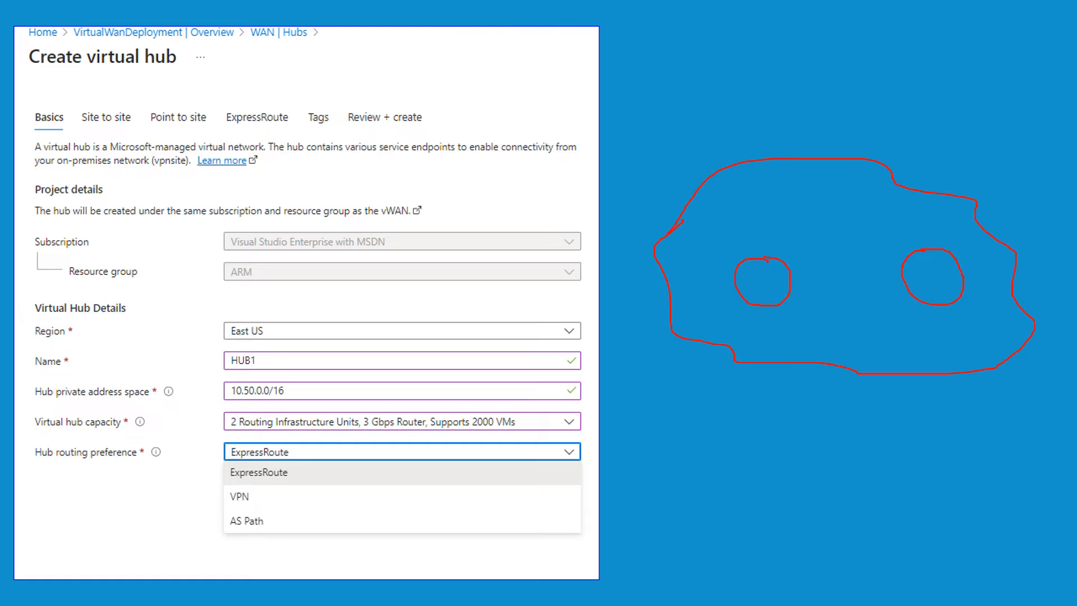
mouse_move(654, 449)
left_mouse_down()
mouse_move(755, 513)
mouse_move(645, 452)
left_mouse_up()
mouse_move(933, 438)
left_mouse_down()
mouse_move(959, 438)
mouse_move(1042, 489)
mouse_move(912, 433)
mouse_move(935, 442)
left_mouse_up()
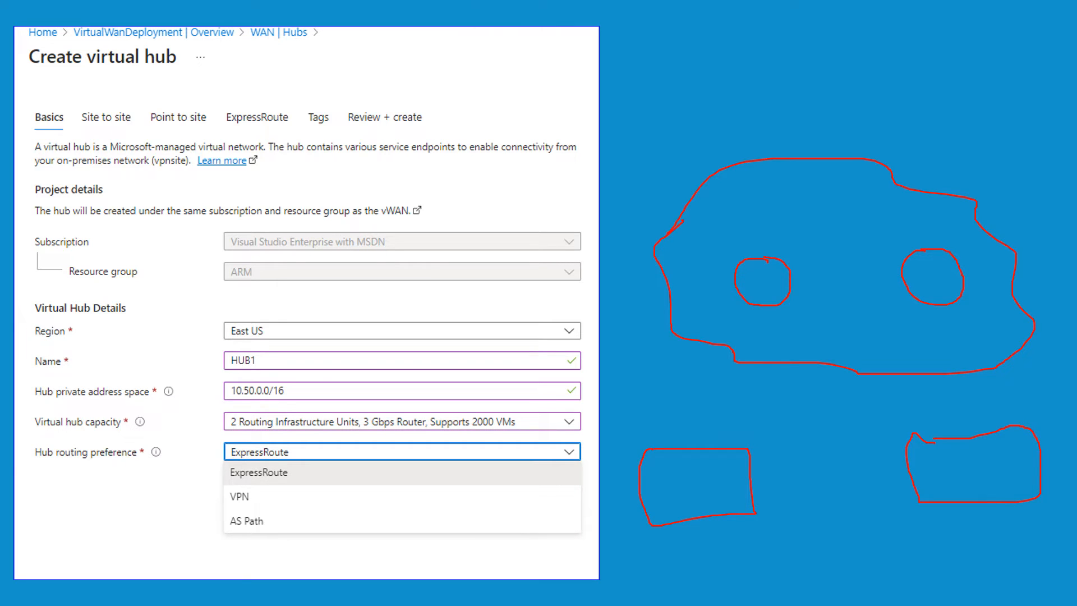
mouse_move(708, 448)
left_mouse_down()
mouse_move(720, 352)
mouse_move(743, 295)
left_mouse_up()
mouse_move(992, 433)
left_mouse_down()
mouse_move(944, 304)
mouse_move(974, 347)
mouse_move(992, 331)
mouse_move(1013, 345)
left_mouse_up()
mouse_move(685, 370)
left_mouse_down()
mouse_move(715, 369)
mouse_move(710, 379)
left_mouse_up()
left_click_drag(711, 377, 725, 364)
mouse_move(778, 306)
left_mouse_down()
mouse_move(785, 419)
mouse_move(808, 470)
mouse_move(770, 428)
mouse_move(780, 453)
left_mouse_up()
left_click_drag(793, 429, 786, 453)
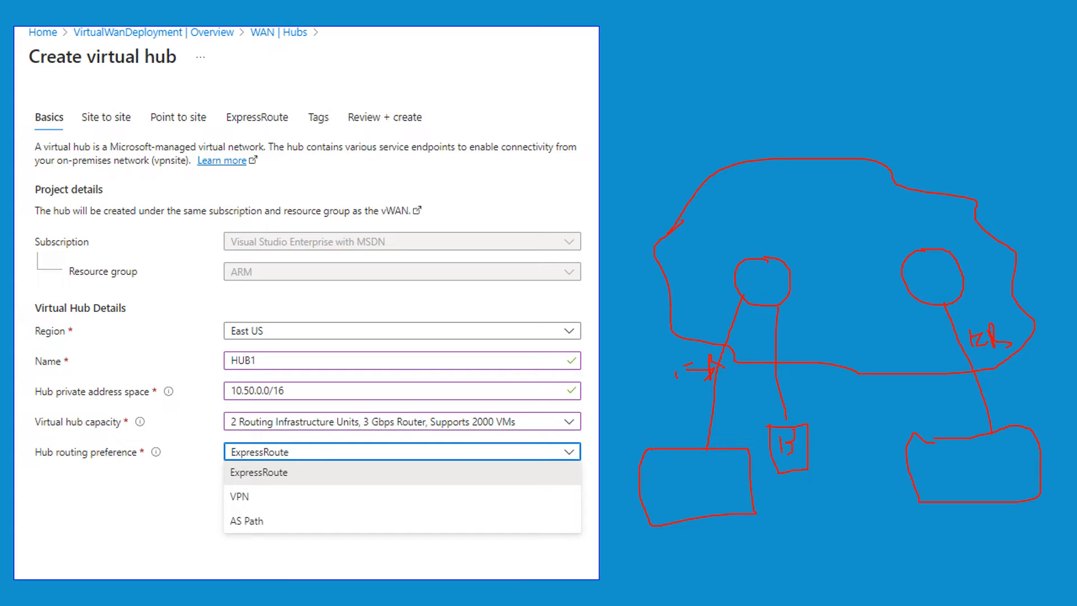
left_click_drag(794, 379, 809, 400)
mouse_move(808, 383)
left_mouse_down()
mouse_move(835, 396)
mouse_move(837, 375)
left_mouse_up()
mouse_move(699, 204)
left_mouse_down()
mouse_move(766, 188)
mouse_move(784, 227)
mouse_move(680, 219)
mouse_move(751, 298)
mouse_move(767, 286)
left_mouse_up()
left_click_drag(765, 277, 767, 295)
mouse_move(697, 271)
left_mouse_down()
mouse_move(728, 305)
mouse_move(720, 336)
left_mouse_up()
left_click_drag(792, 284, 947, 286)
mouse_move(1036, 393)
left_mouse_down()
mouse_move(1035, 417)
mouse_move(1064, 407)
left_mouse_up()
left_click_drag(1066, 399, 1065, 416)
mouse_move(1051, 378)
left_mouse_down()
mouse_move(1048, 293)
mouse_move(1059, 295)
left_mouse_up()
left_click_drag(888, 241, 763, 250)
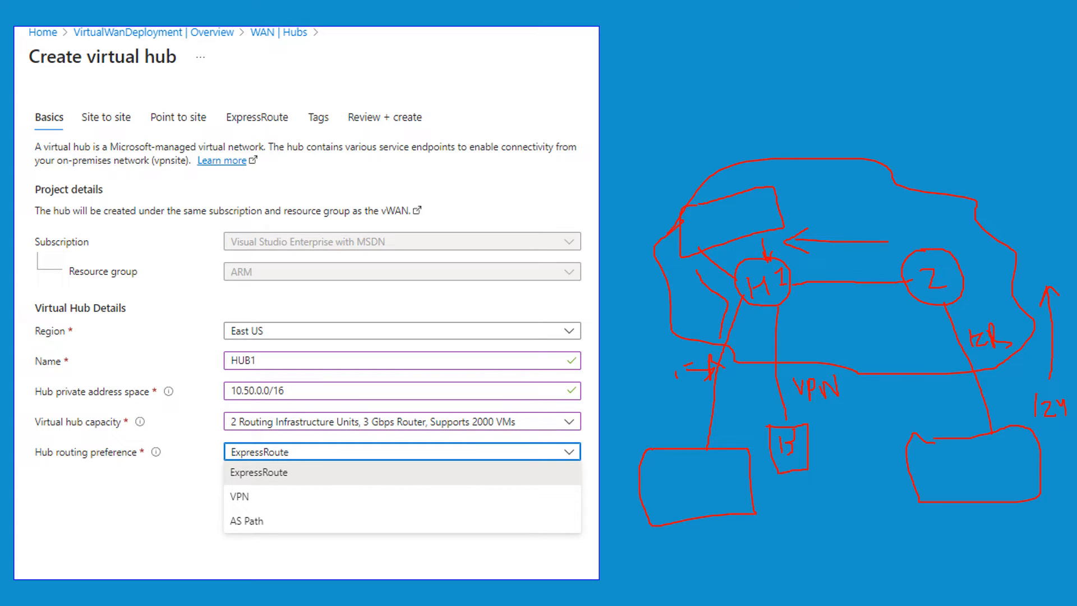
mouse_move(308, 443)
left_mouse_down()
mouse_move(321, 503)
mouse_move(297, 528)
left_mouse_up()
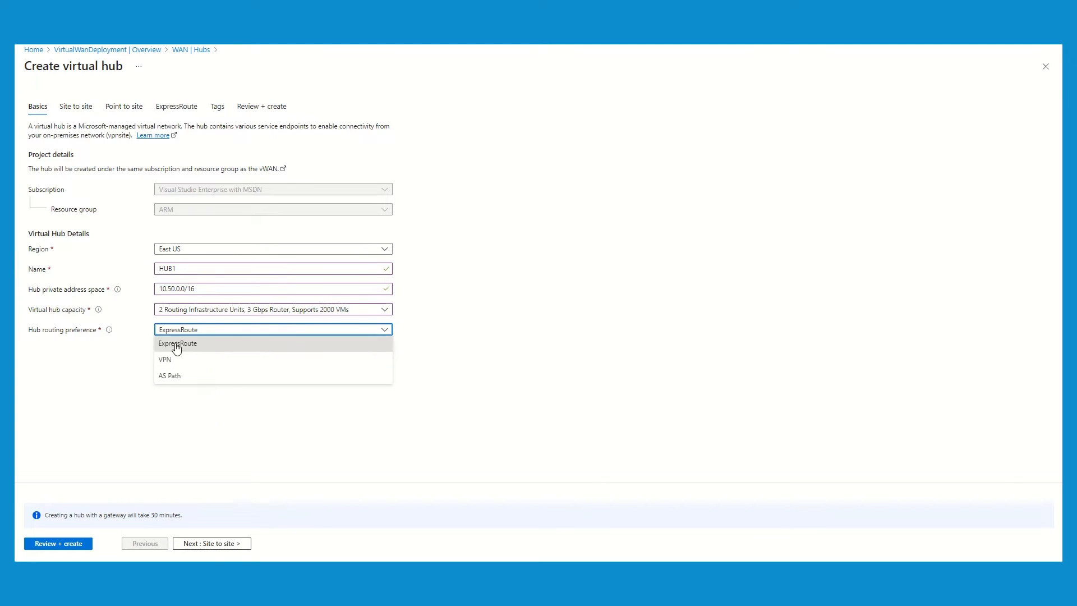
Review the HUB1 settings with ExpressRoute as the hub routing preference and create the virtual hub
left_click(62, 545)
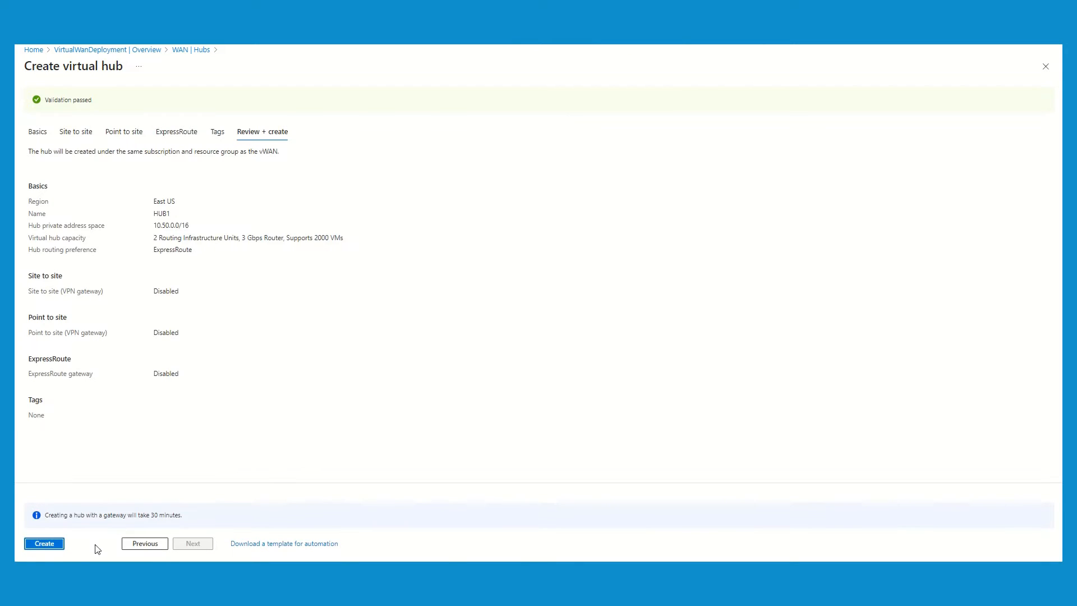
left_click(51, 545)
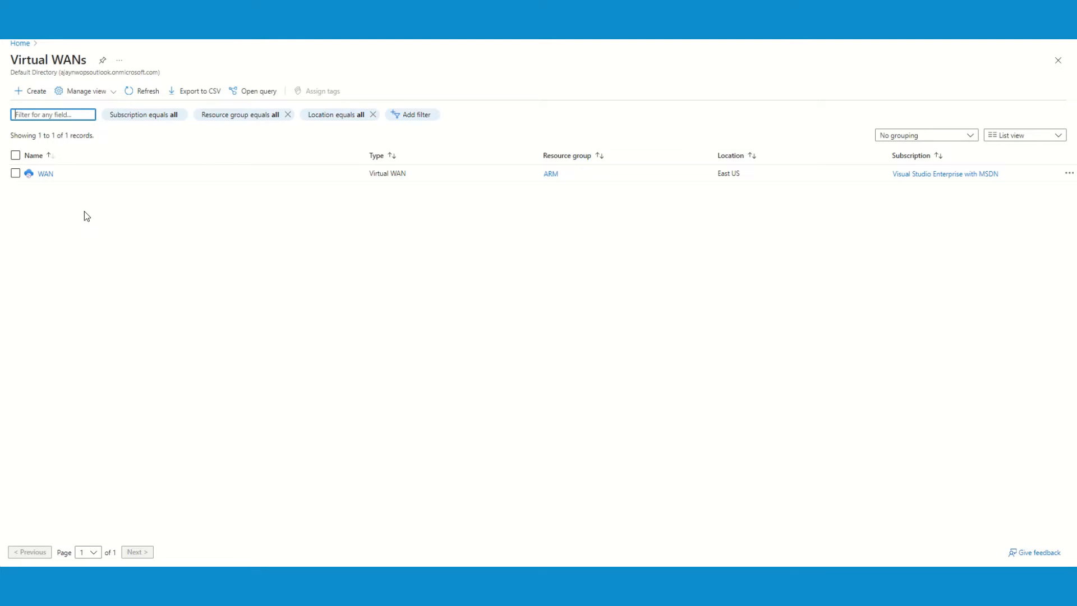
Open HUB1 from the hubs of the virtual WAN named WAN and go to its virtual network connections
left_click(44, 175)
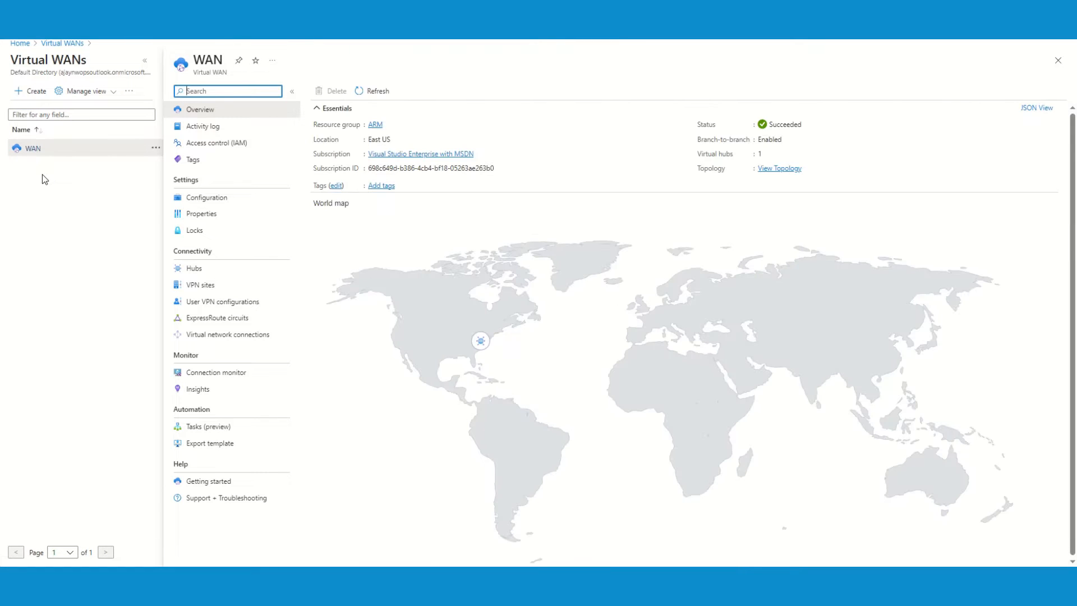
left_click(234, 270)
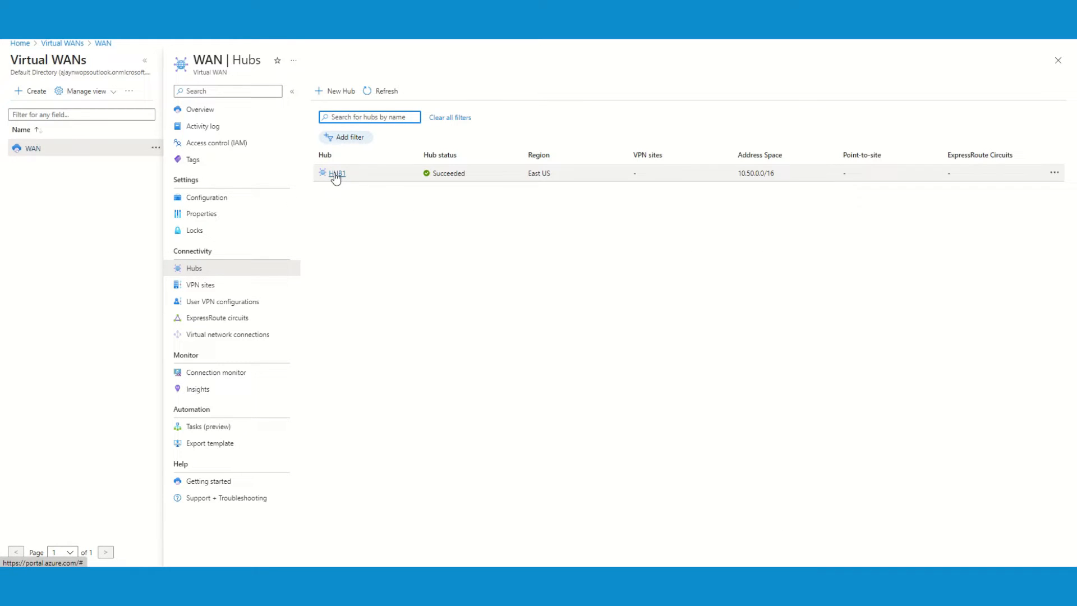
left_click(335, 175)
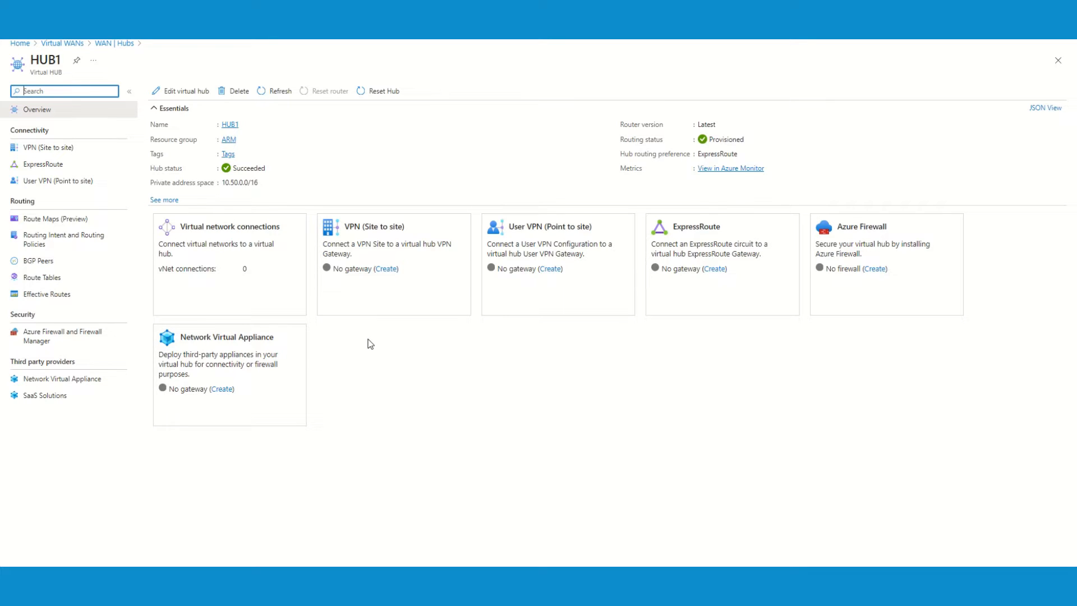
left_click(211, 232)
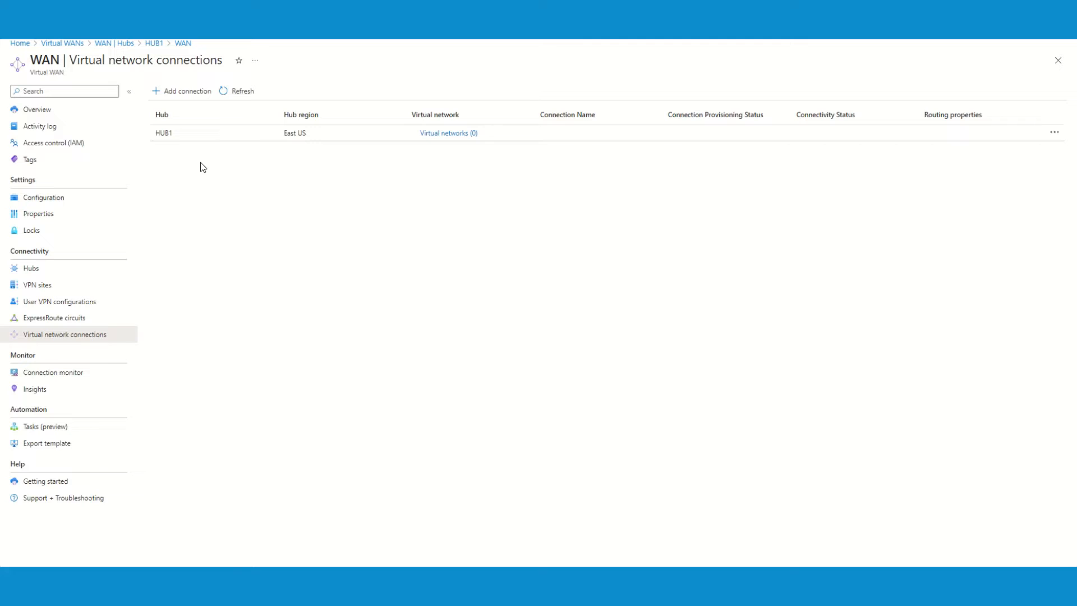
Start a virtual network connection named VNET-1 on HUB1, with resource group ARM and virtual network ARM-vnet
left_click(185, 93)
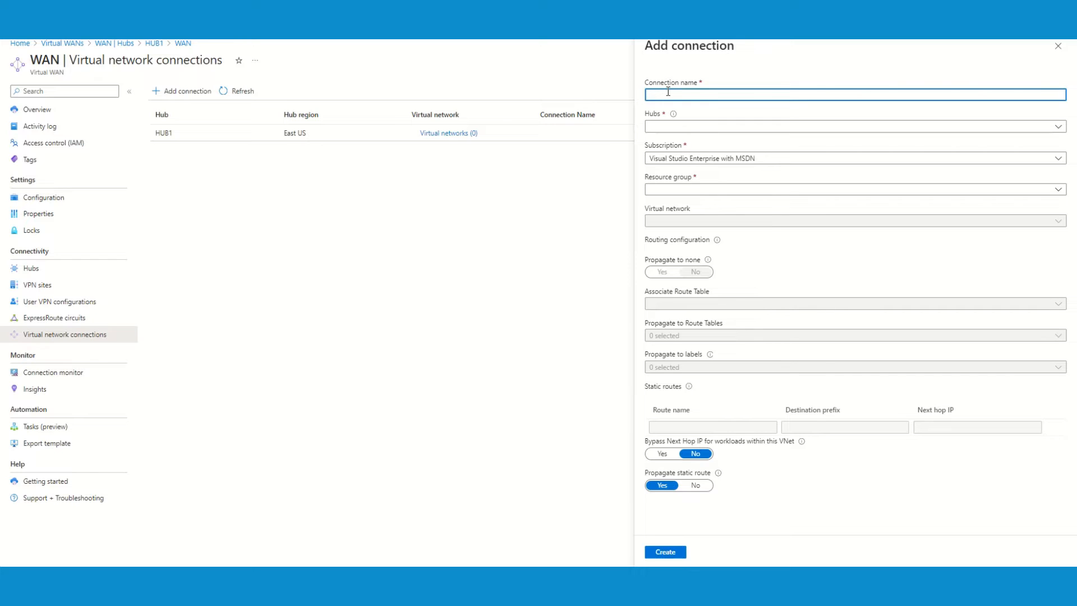
type("VNET-1")
left_click(683, 133)
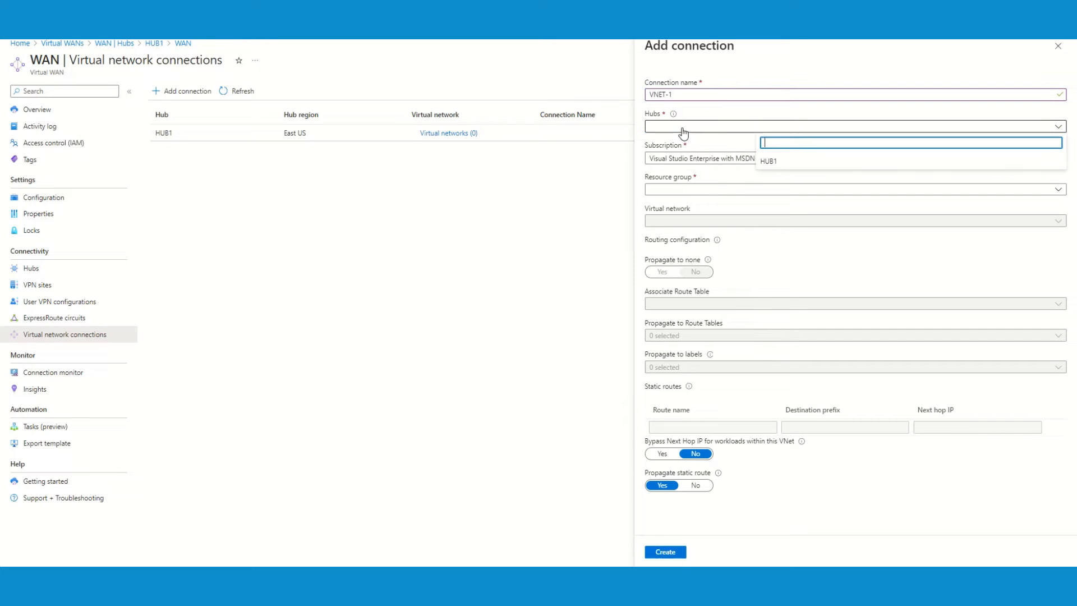
left_click(789, 141)
left_click(698, 191)
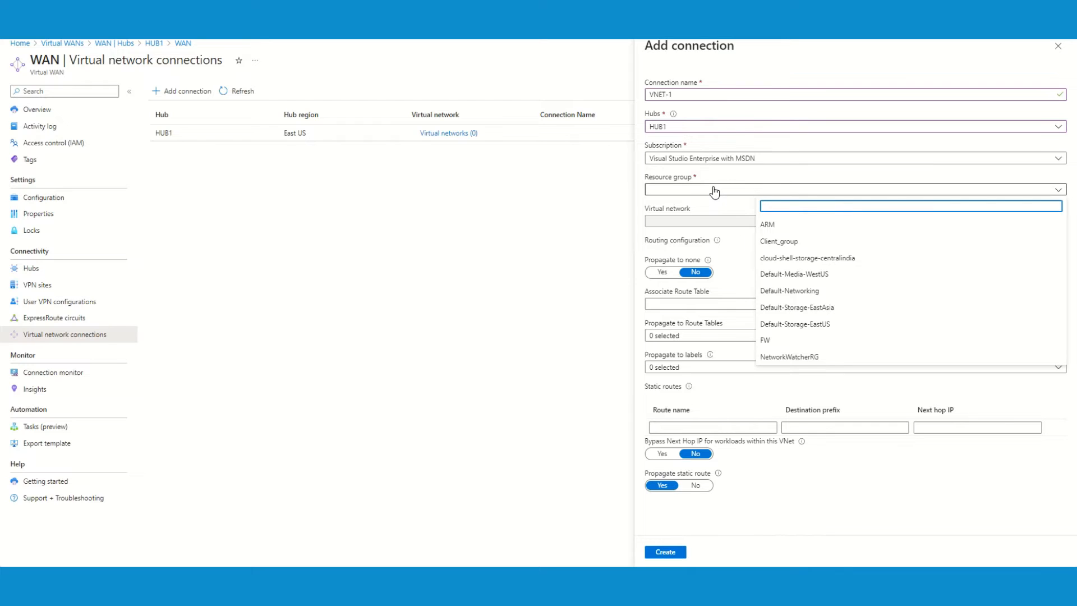
left_click(784, 226)
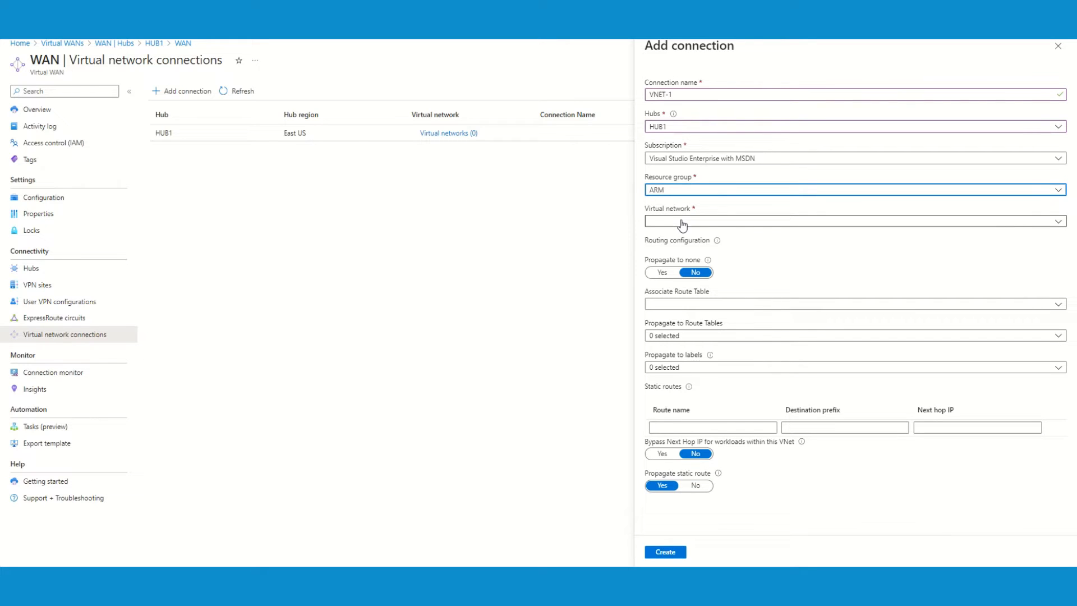
left_click(683, 224)
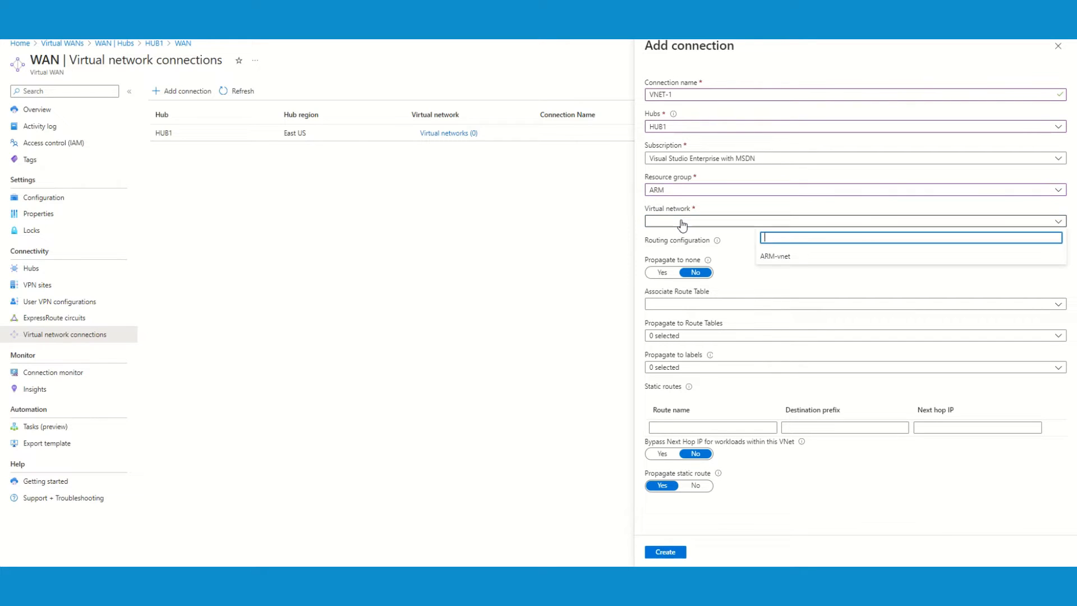
left_click(781, 258)
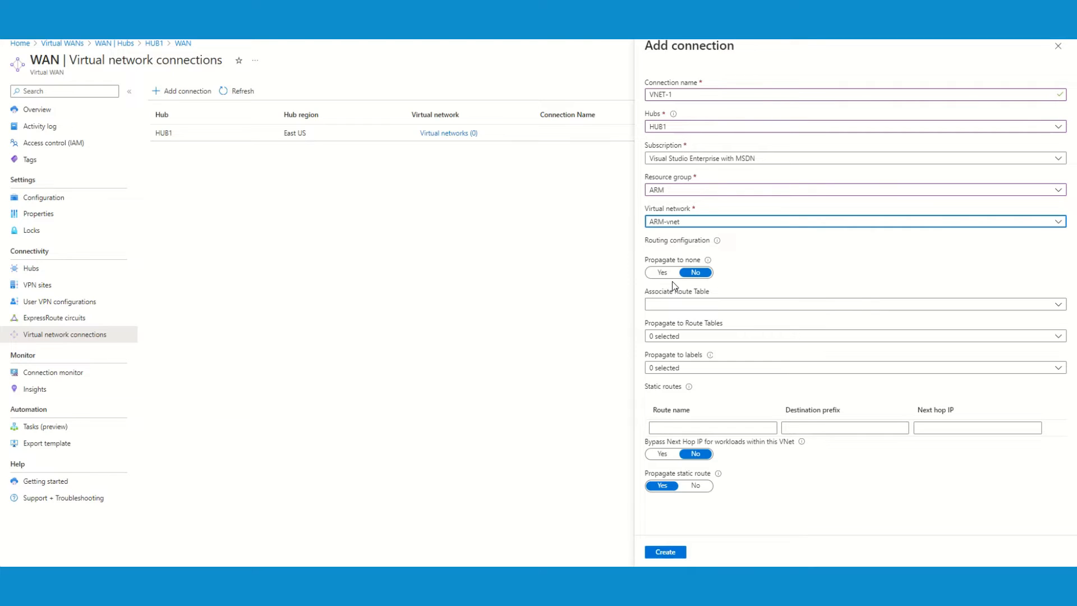
Look through the connection's routing options: associated route table, route table propagation, propagation labels and static routes
left_click(682, 306)
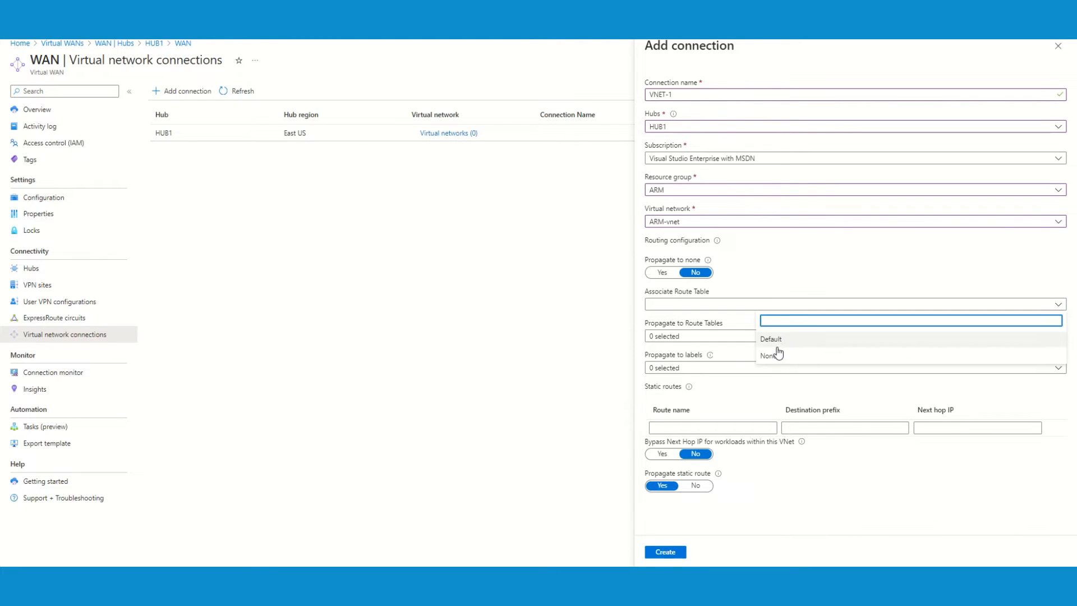
left_click(707, 336)
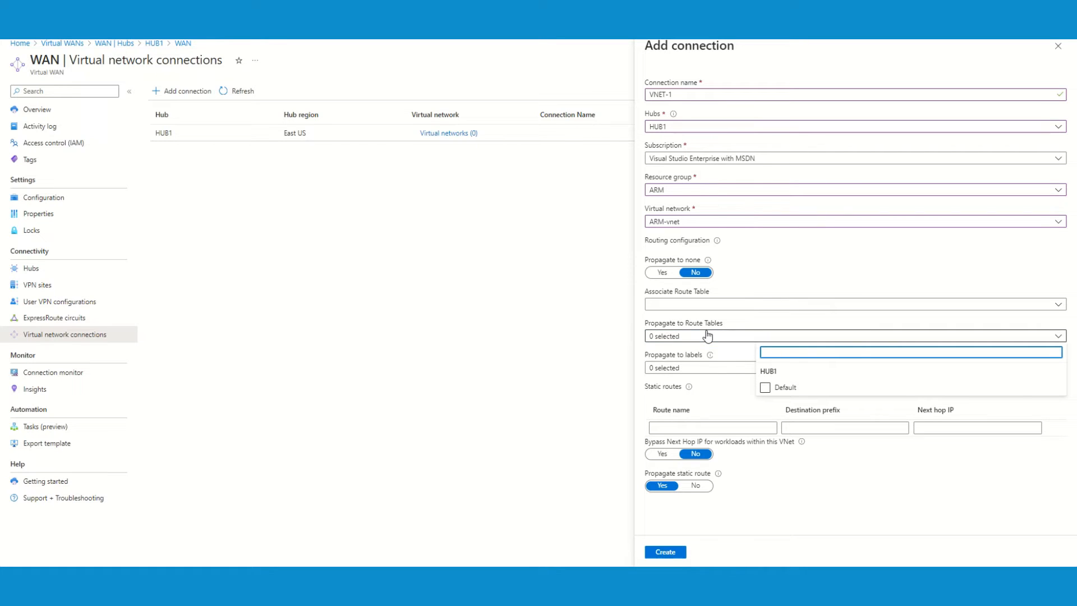
left_click(766, 389)
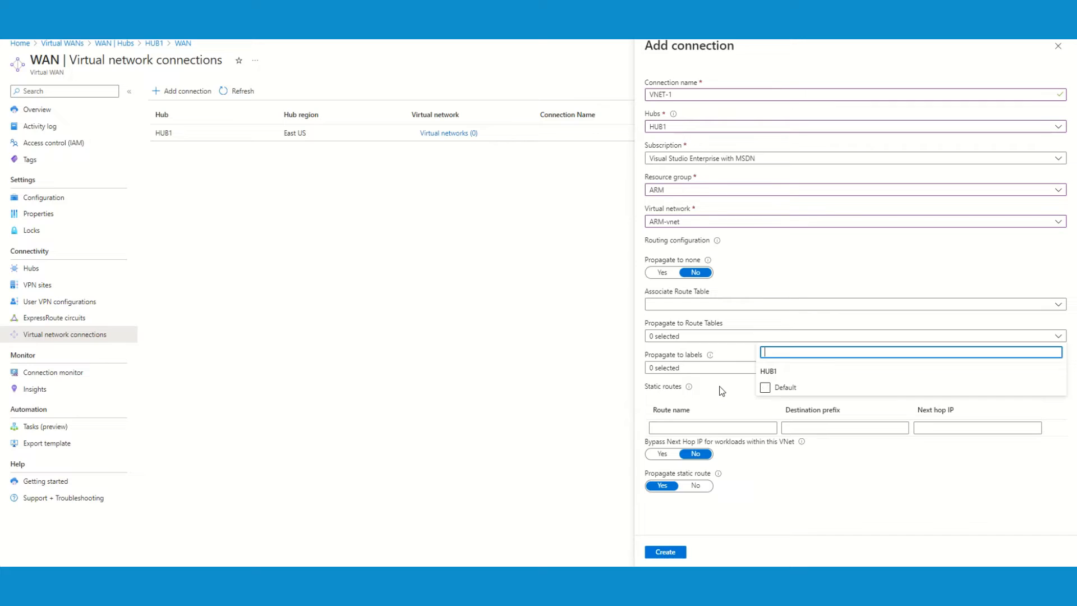
left_click(689, 370)
left_click(689, 370)
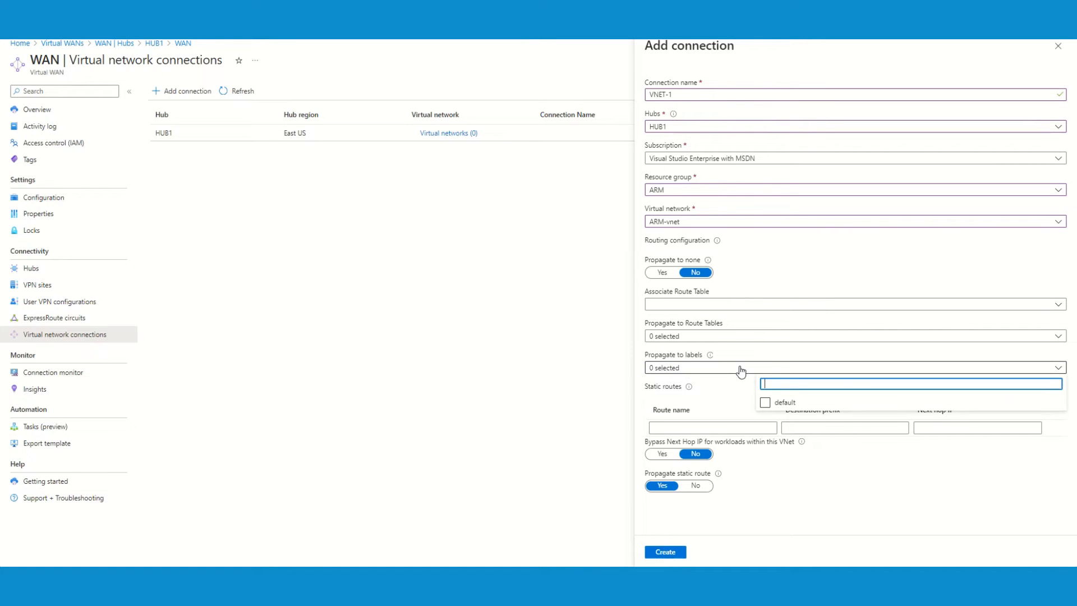
left_click(713, 390)
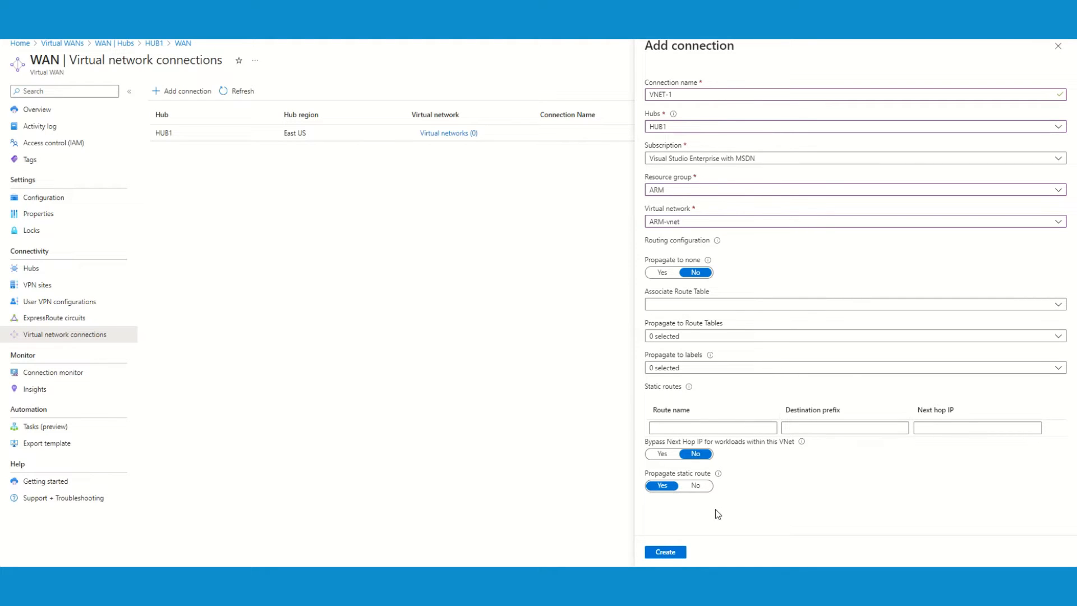
mouse_move(718, 474)
mouse_move(706, 260)
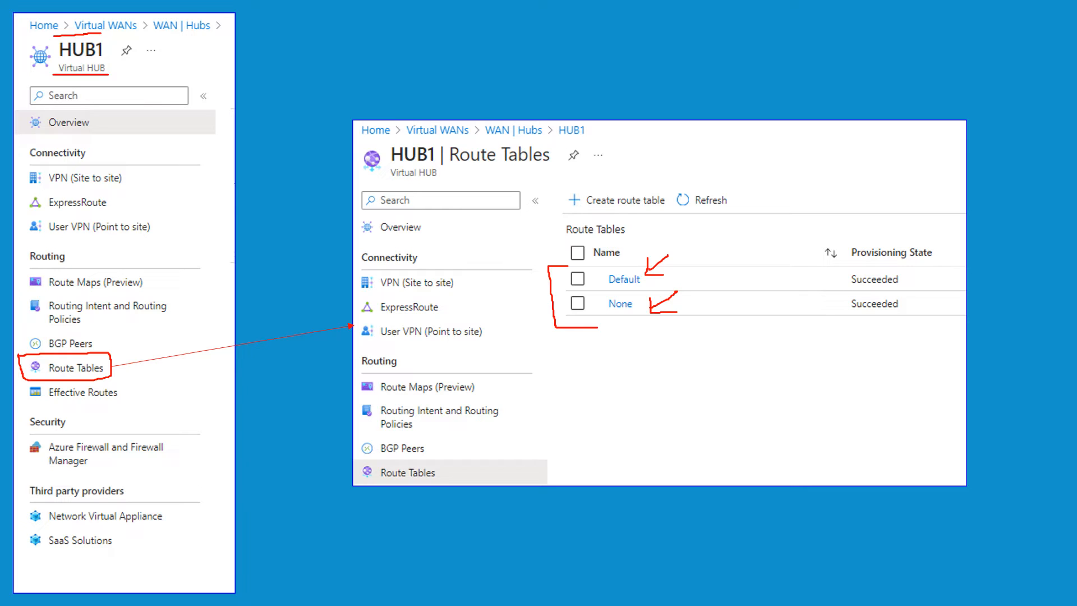
left_click_drag(594, 256, 607, 271)
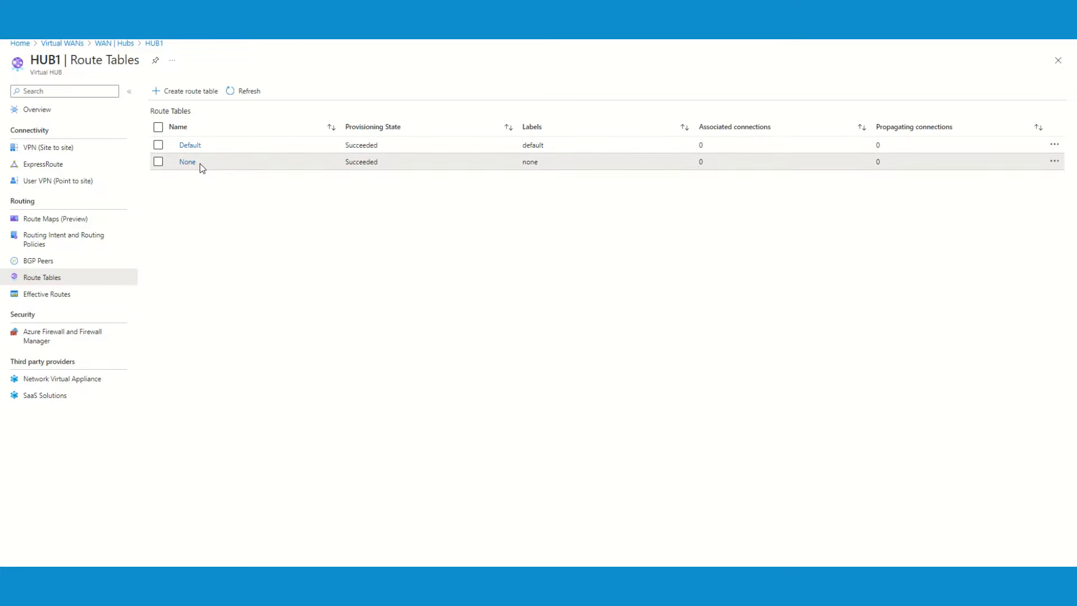
left_click_drag(199, 163, 178, 166)
left_click(185, 209)
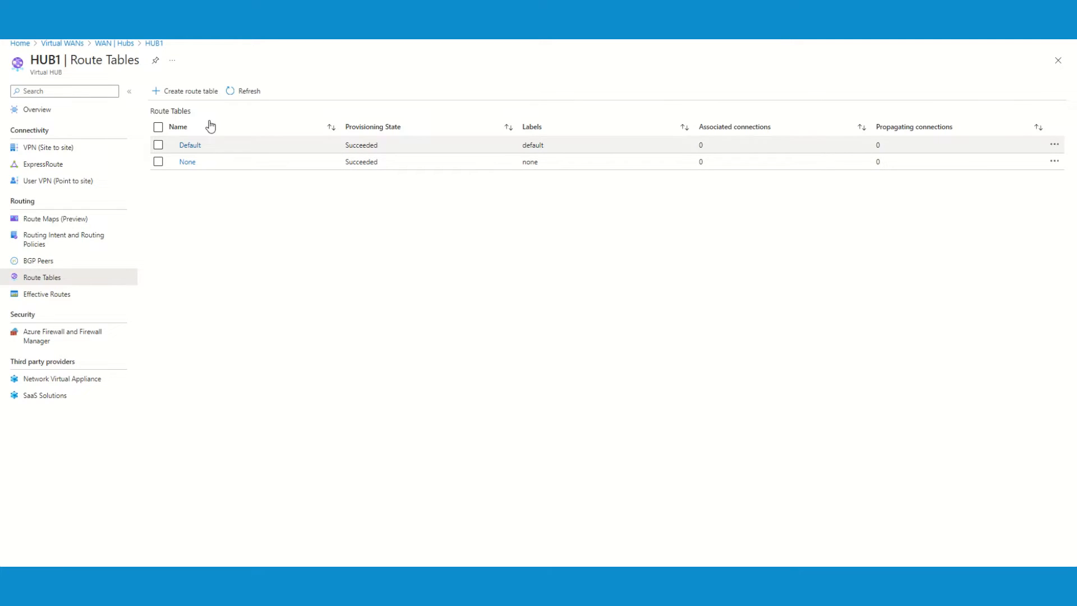
Start a new route table in HUB1 named TESTRT, leaving its route fields empty
left_click(178, 93)
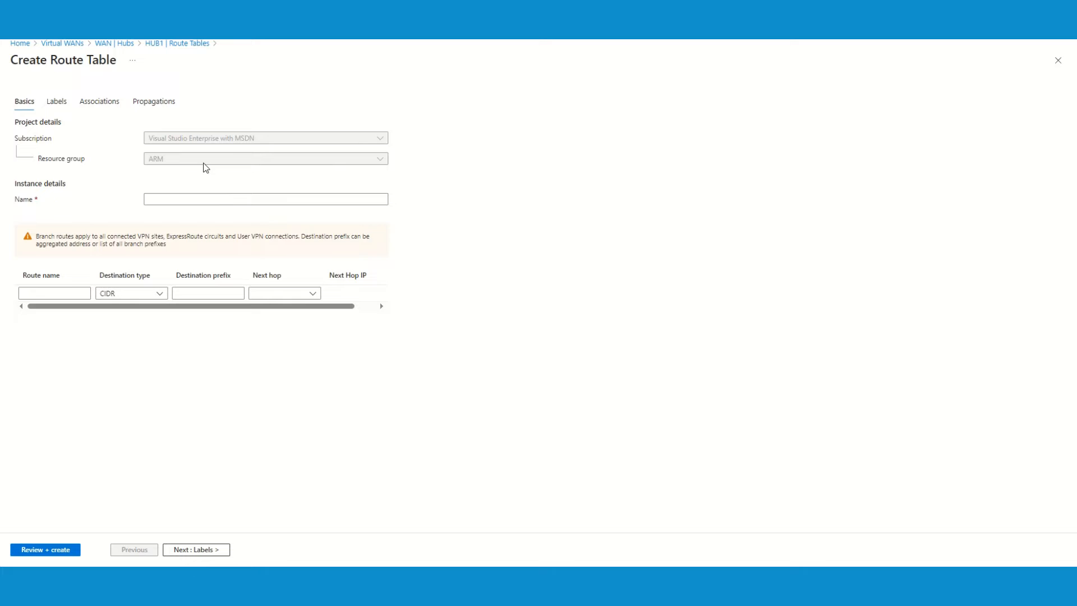
left_click(173, 199)
type("T")
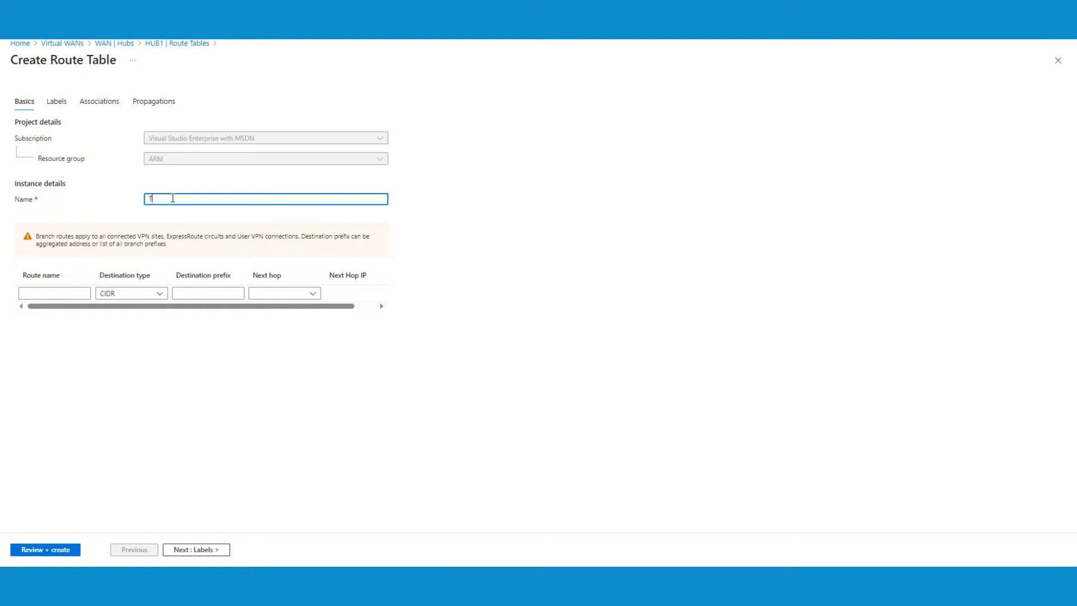
type("ESTRT")
left_click(48, 290)
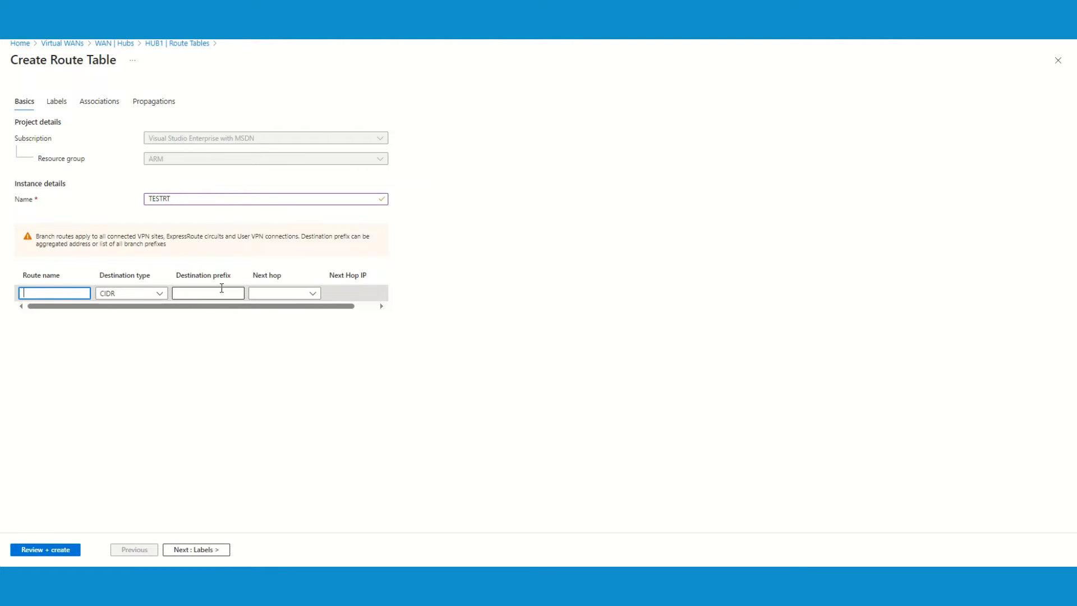
left_click(193, 292)
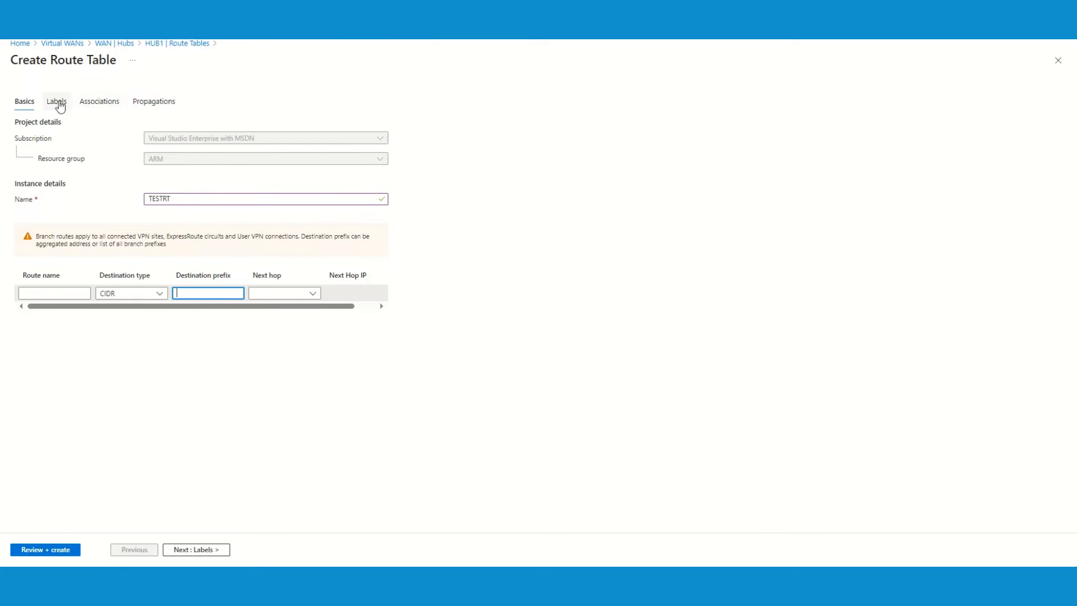
Go through the route table's labels, associations and propagations with their defaults and create the table
left_click(57, 102)
left_click(101, 106)
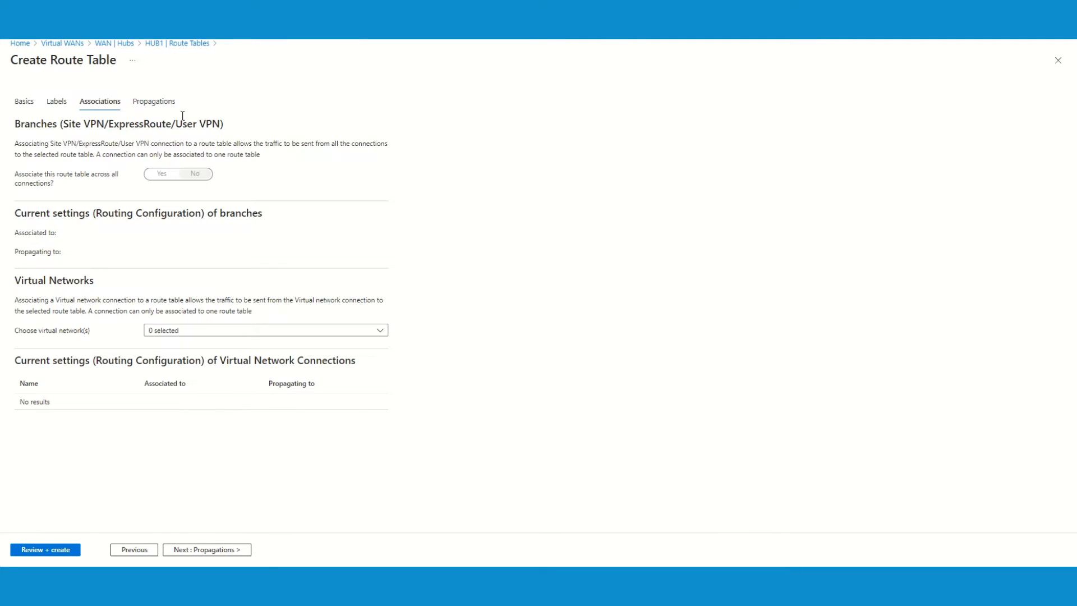
left_click(155, 103)
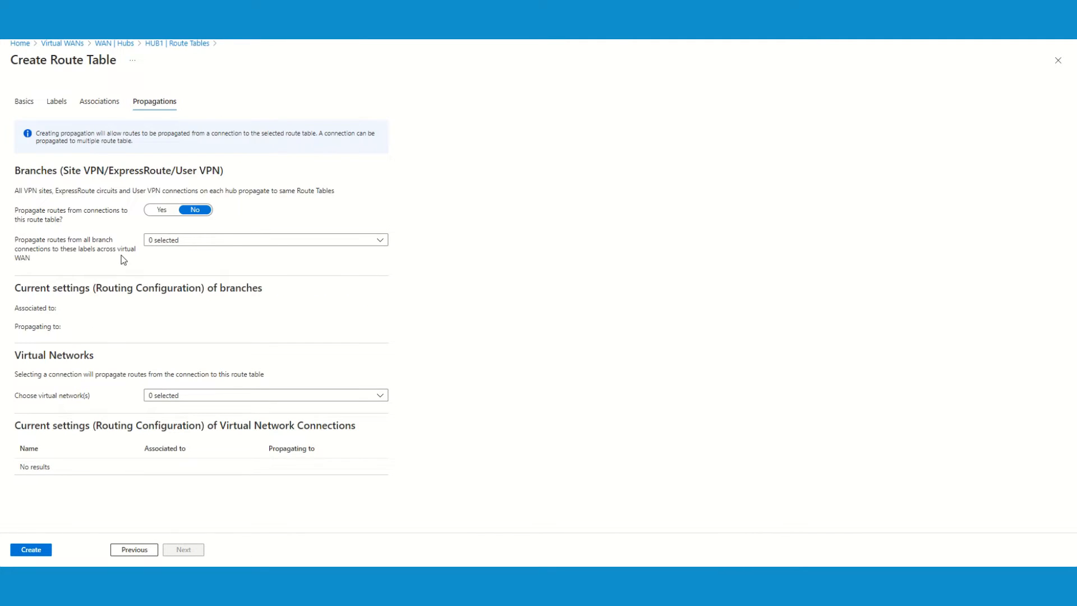
left_click(31, 550)
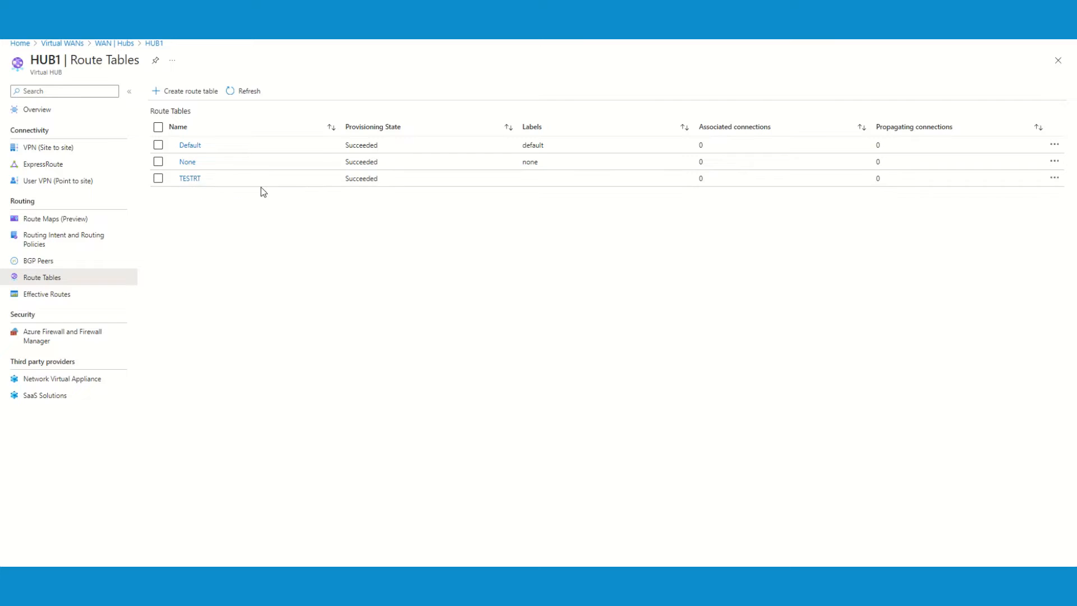
Return from HUB1's route tables to the virtual WAN's list of hubs
left_click_drag(380, 179, 348, 183)
left_click(353, 220)
left_click(114, 44)
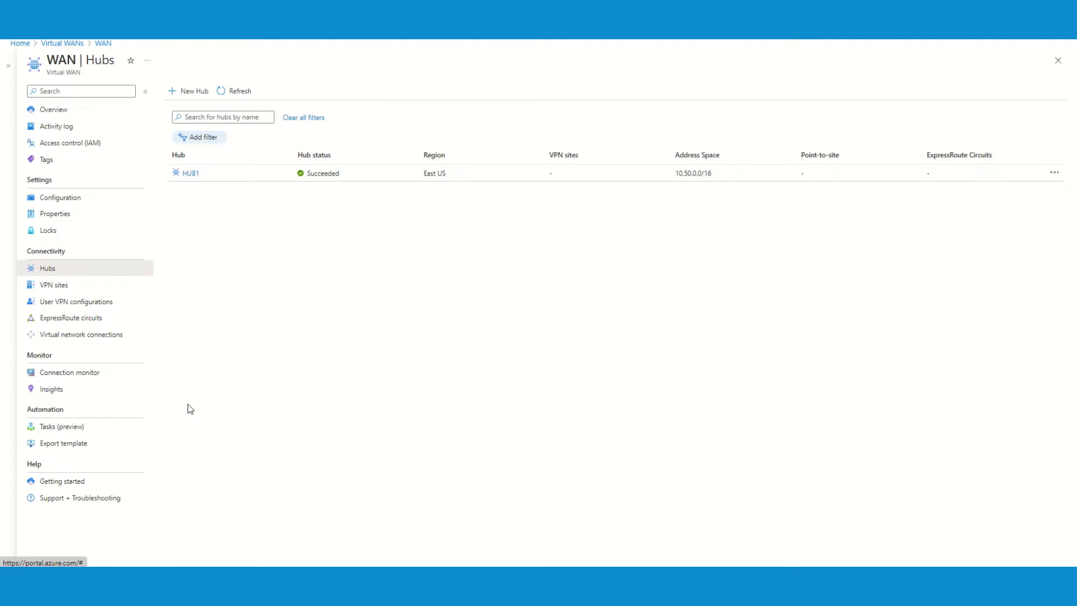
Open the virtual WAN's list of virtual network connections
left_click(92, 336)
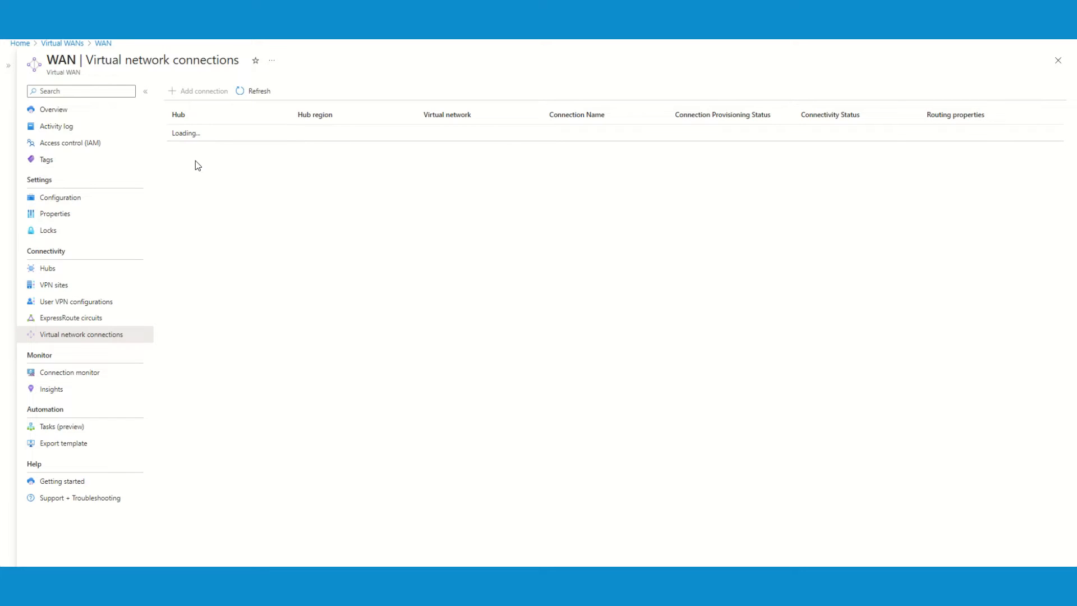
left_click(66, 317)
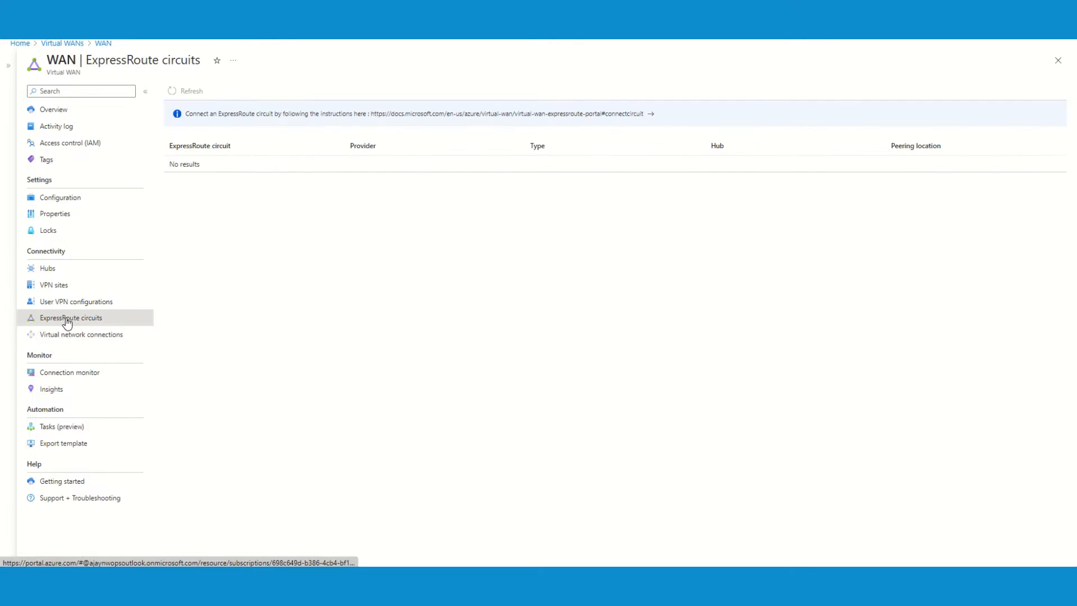
left_click(69, 338)
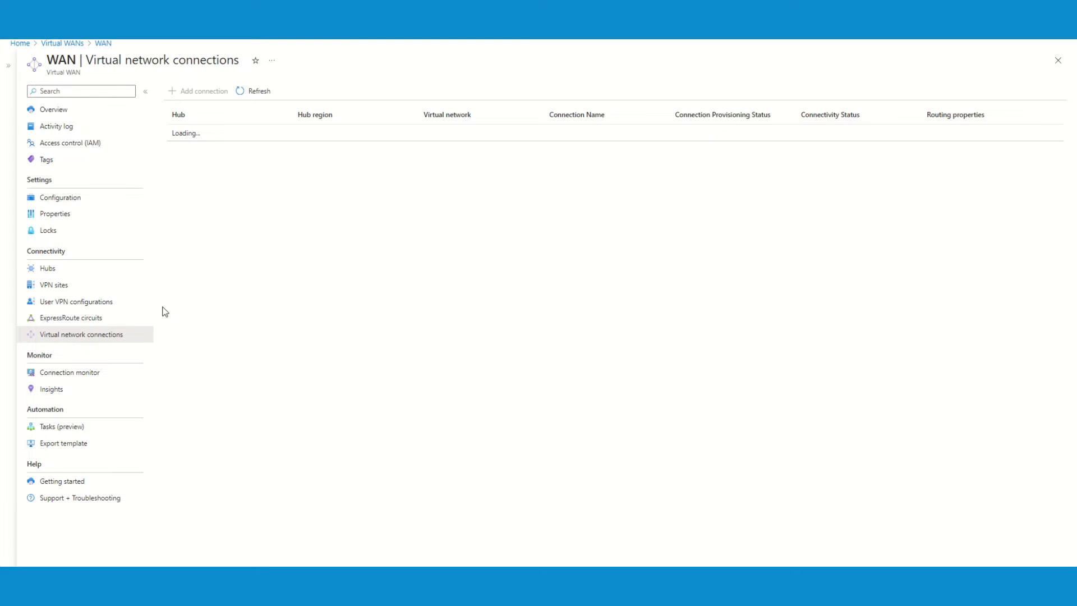
left_click_drag(203, 135, 170, 135)
left_click(267, 172)
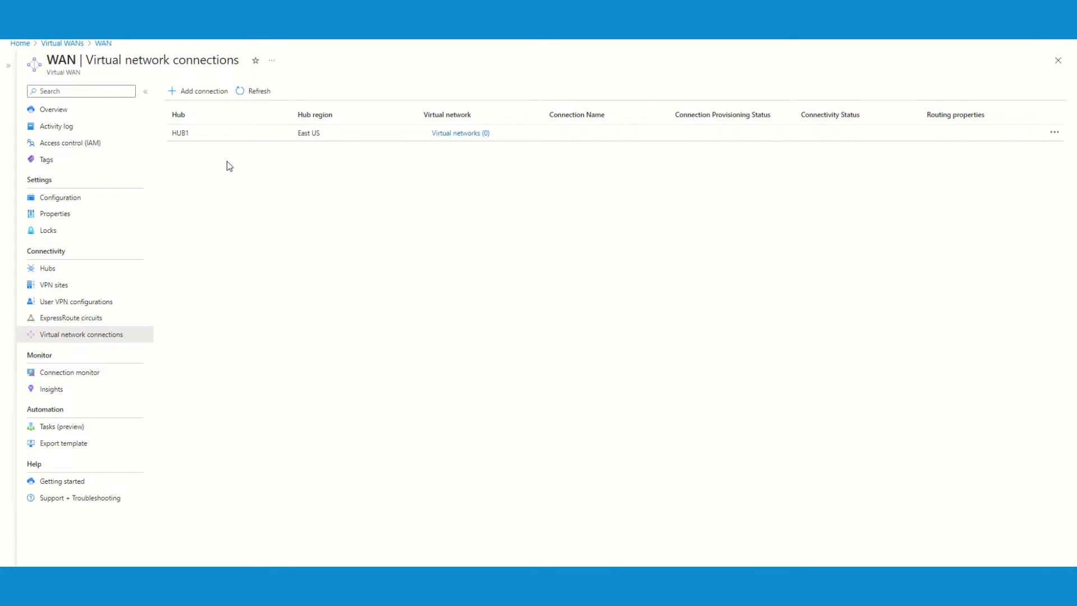
Start a new connection named VNETP-1 on hub HUB1, using resource group ARM and virtual network ARM-vnet
left_click(194, 91)
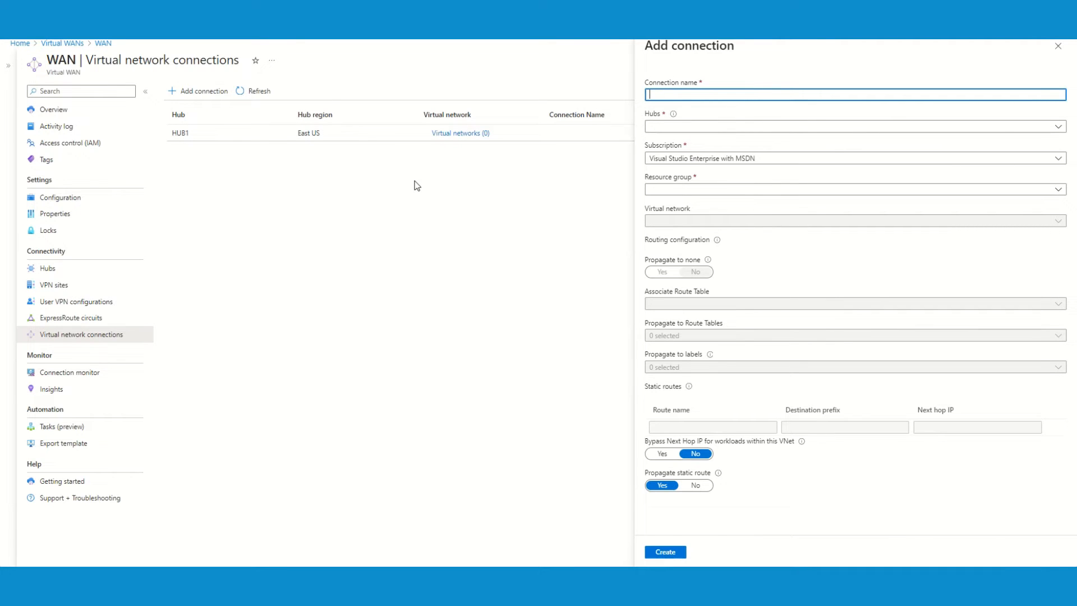
type("NETP-1P-1")
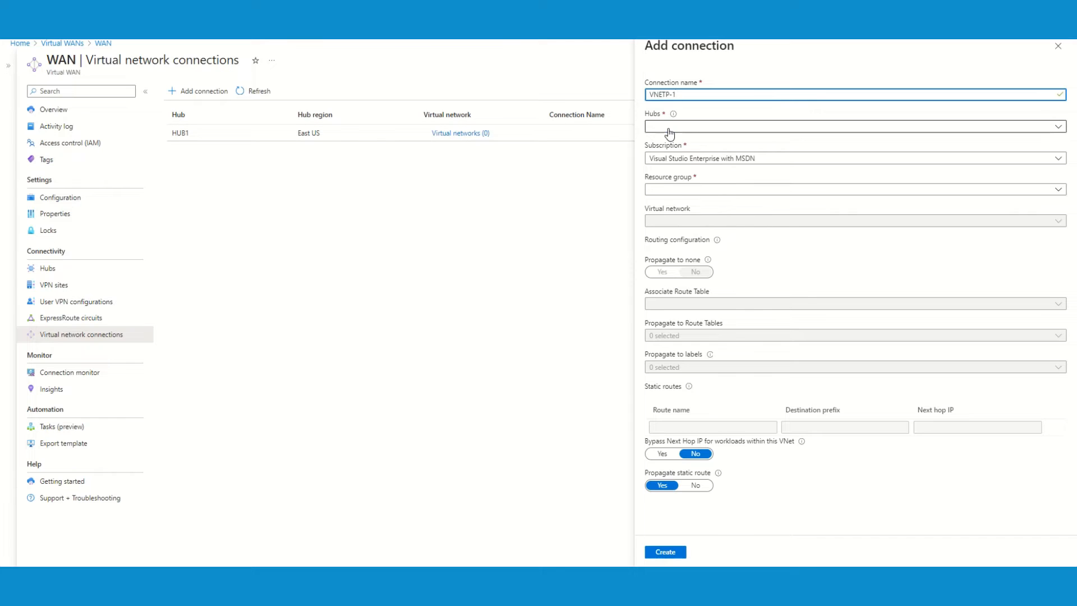
left_click(669, 133)
left_click(769, 163)
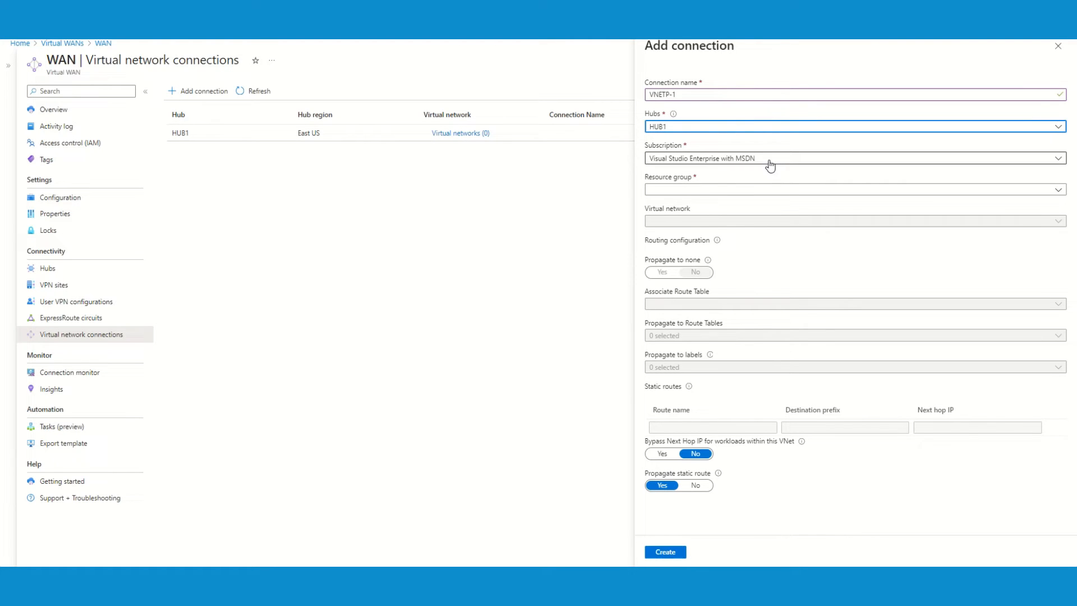
left_click(689, 190)
left_click(774, 223)
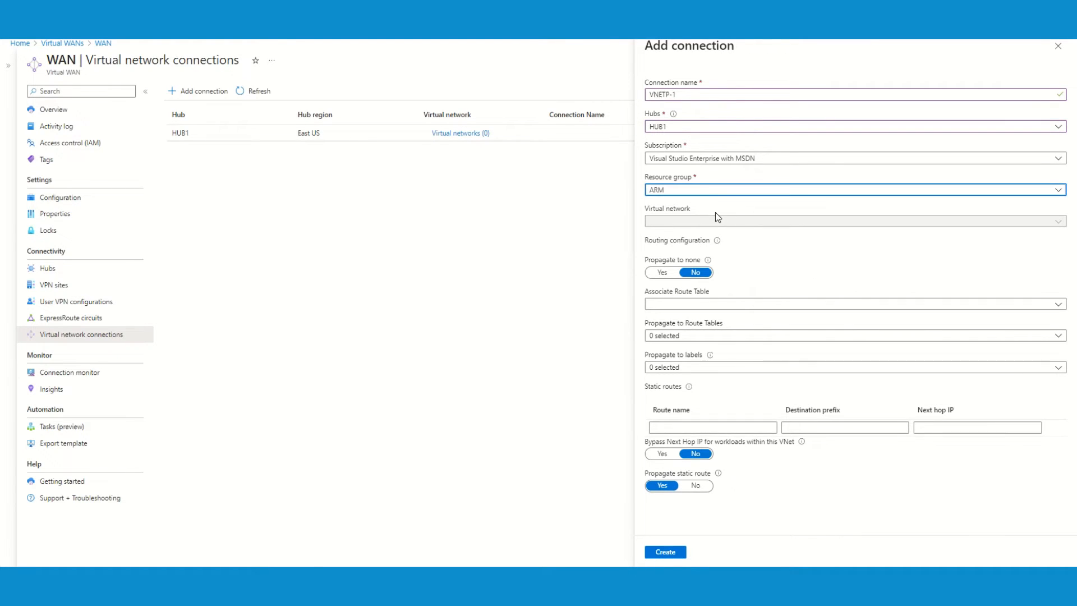
left_click(698, 222)
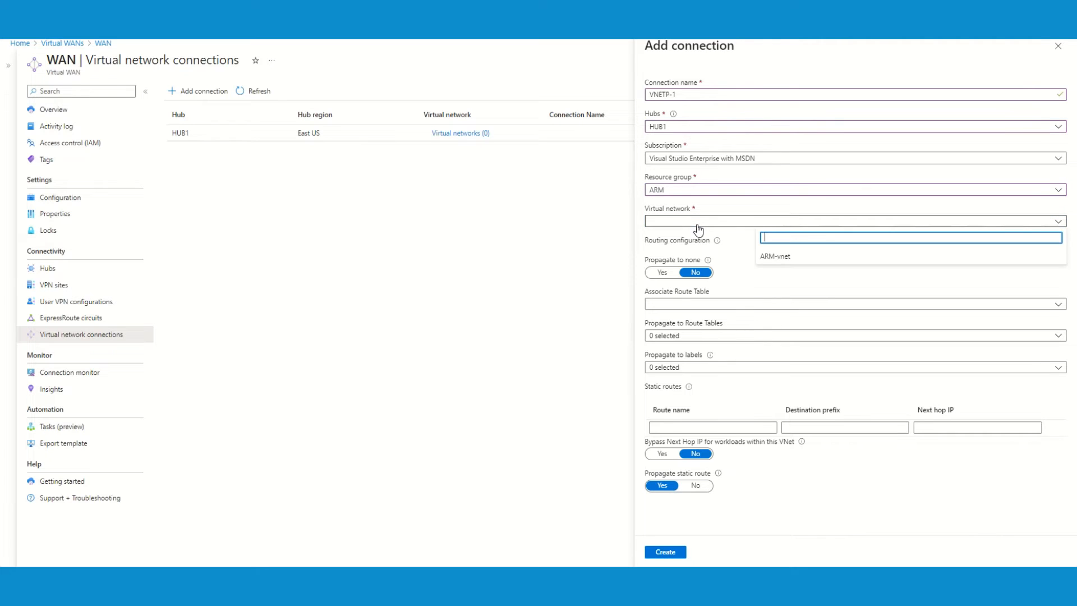
left_click(782, 257)
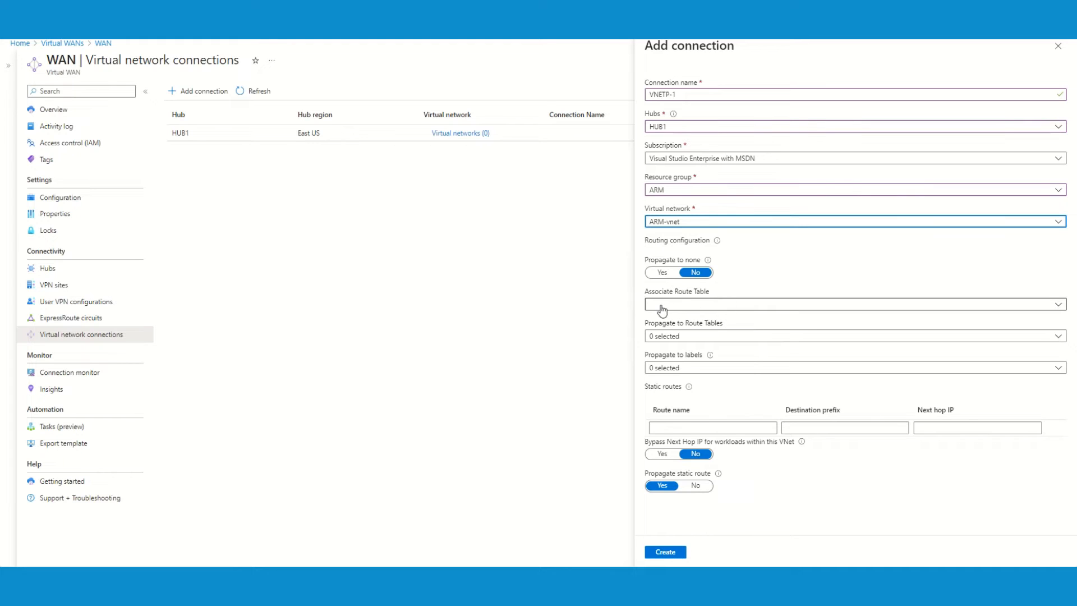
Associate VNETP-1 with the Default route table, propagate to the Default route table and default label, and create the connection
left_click(707, 309)
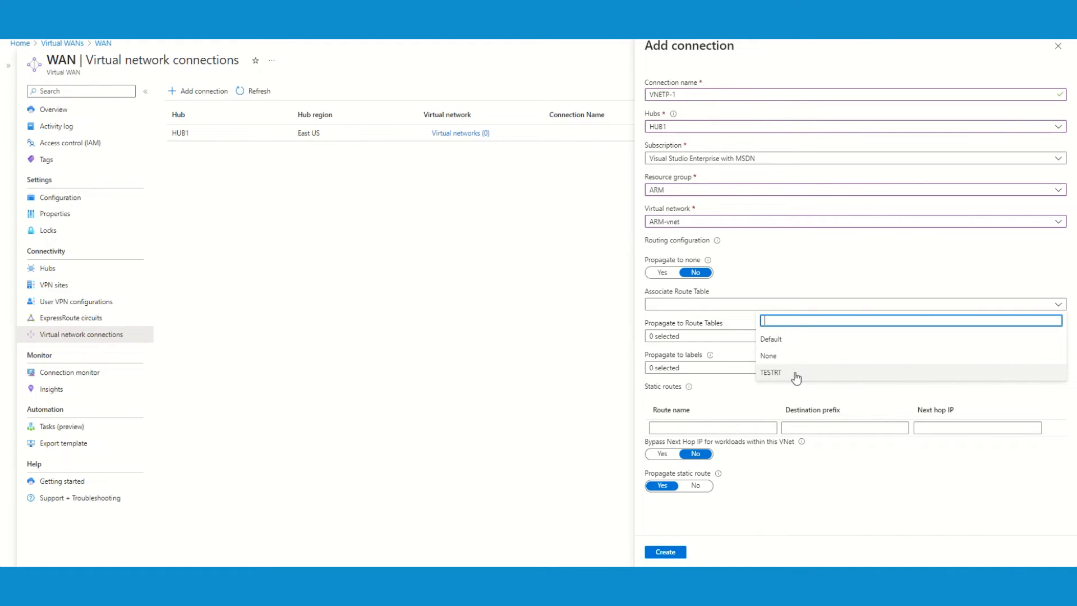
left_click(778, 341)
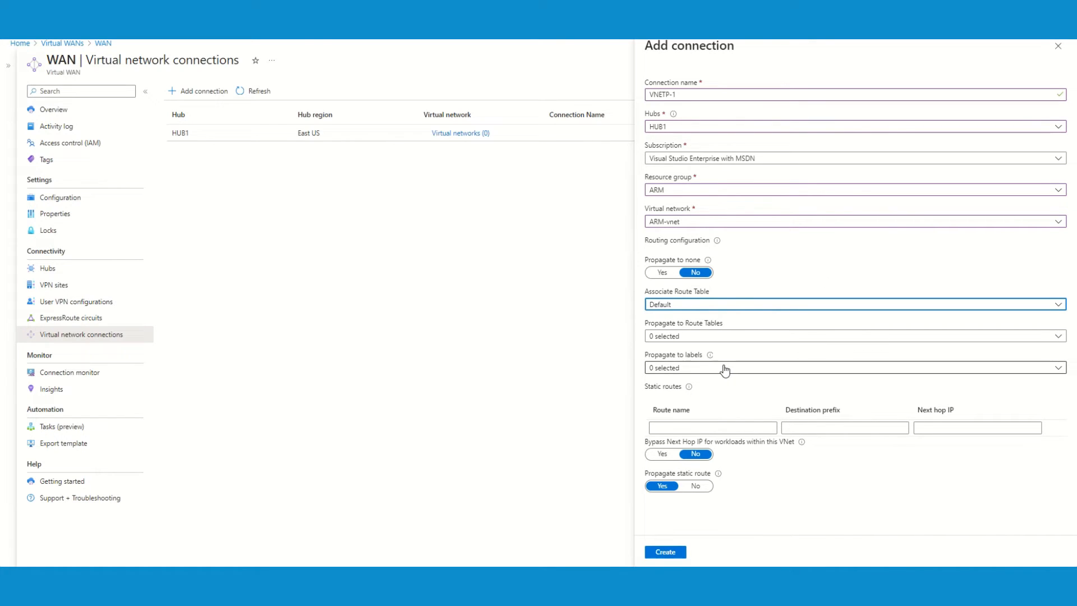
left_click(728, 335)
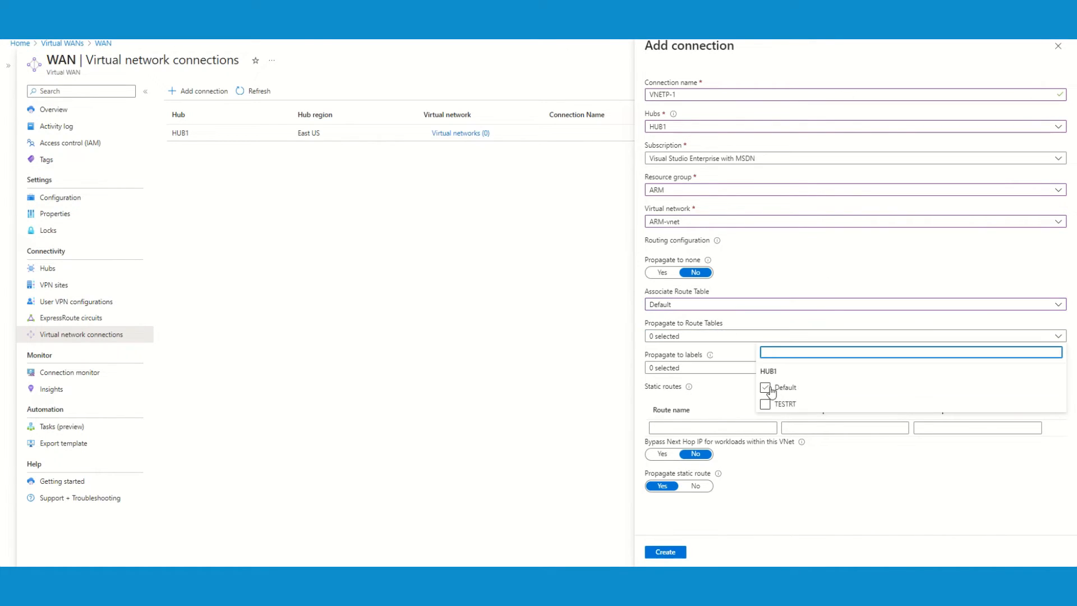
left_click(766, 388)
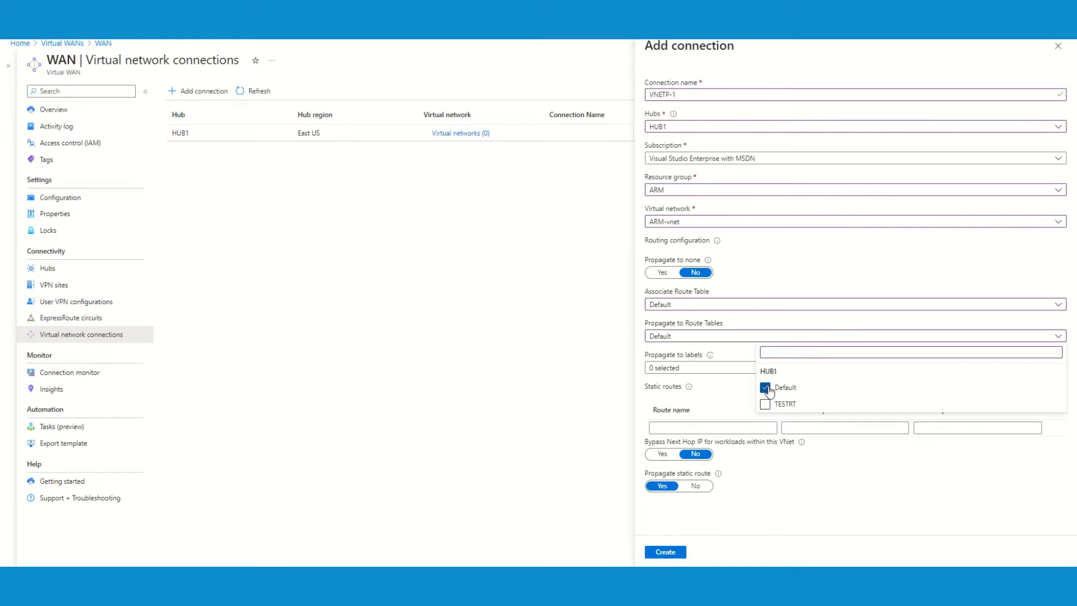
left_click(736, 389)
left_click(698, 368)
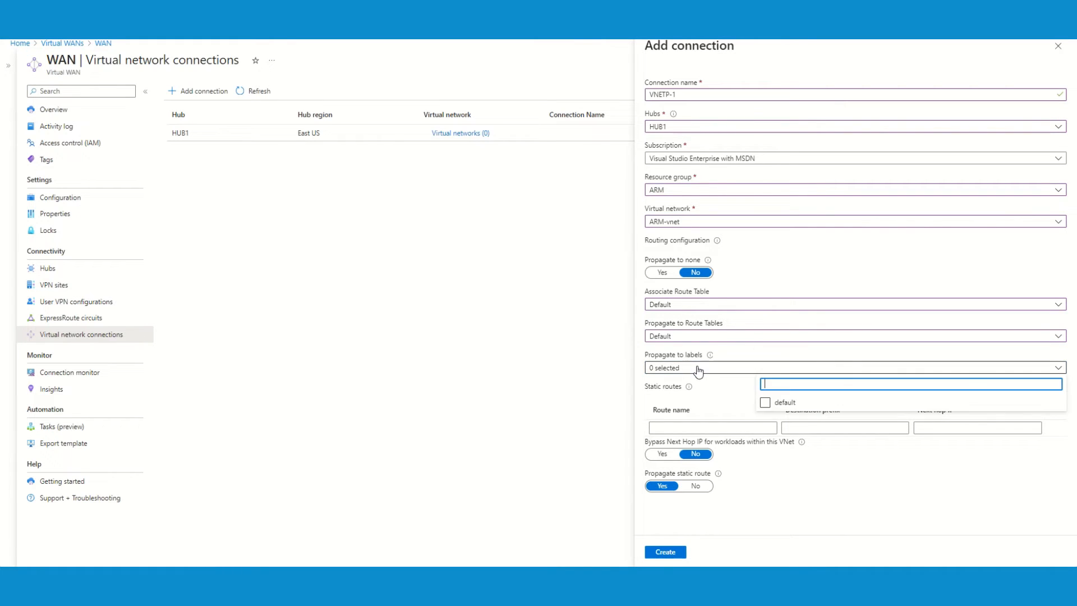
left_click(767, 403)
left_click(803, 467)
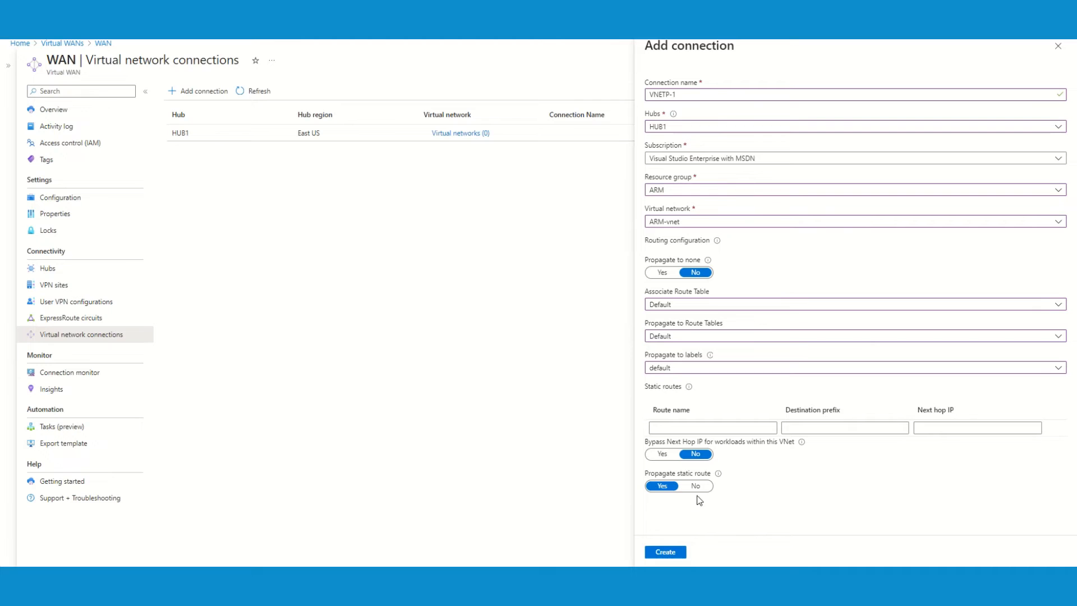
left_click(673, 557)
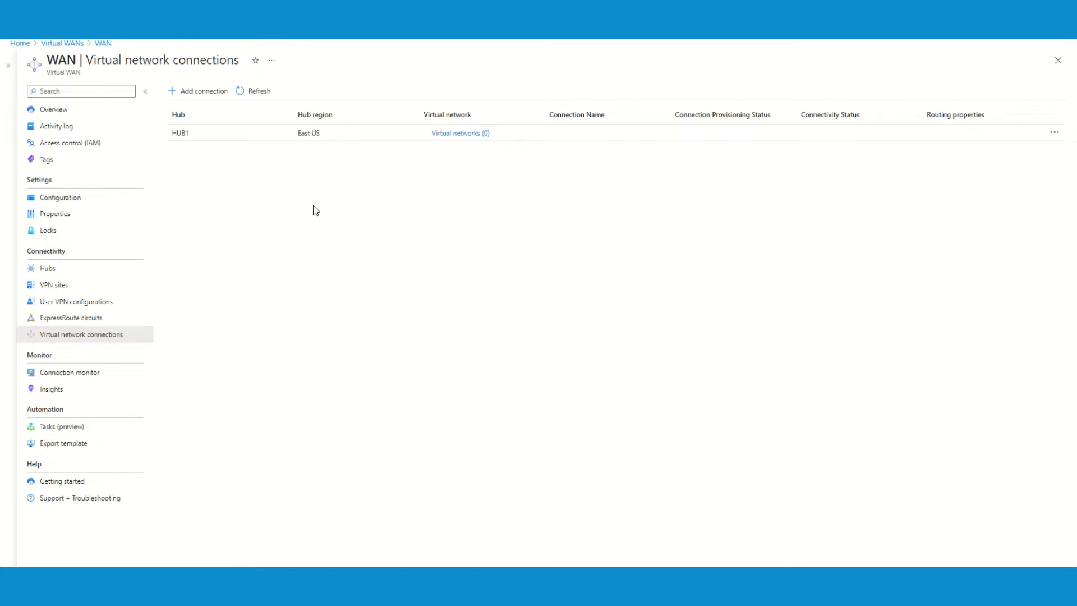
Start a second connection named VNETP-2 on hub HUB1, using resource group Client_group and virtual network Client_group-vnet
left_click(198, 94)
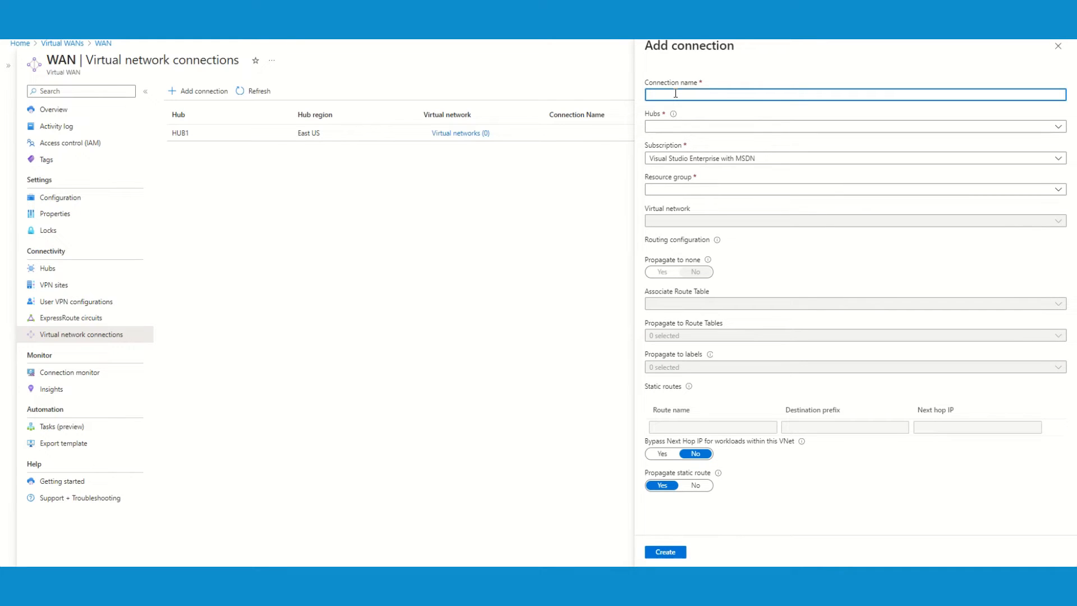
type("VNETP-2")
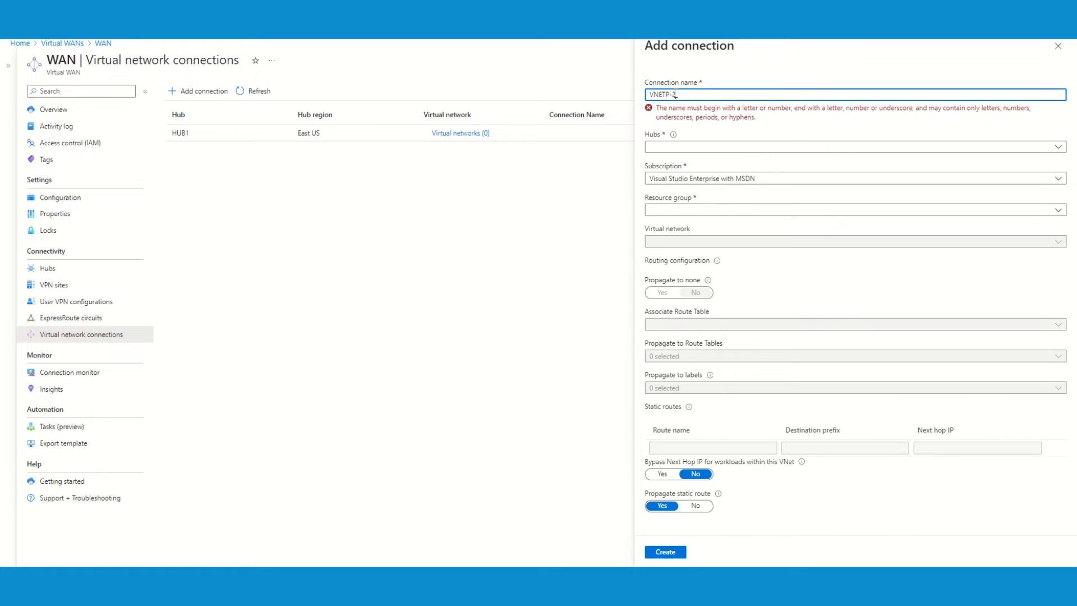
left_click(686, 127)
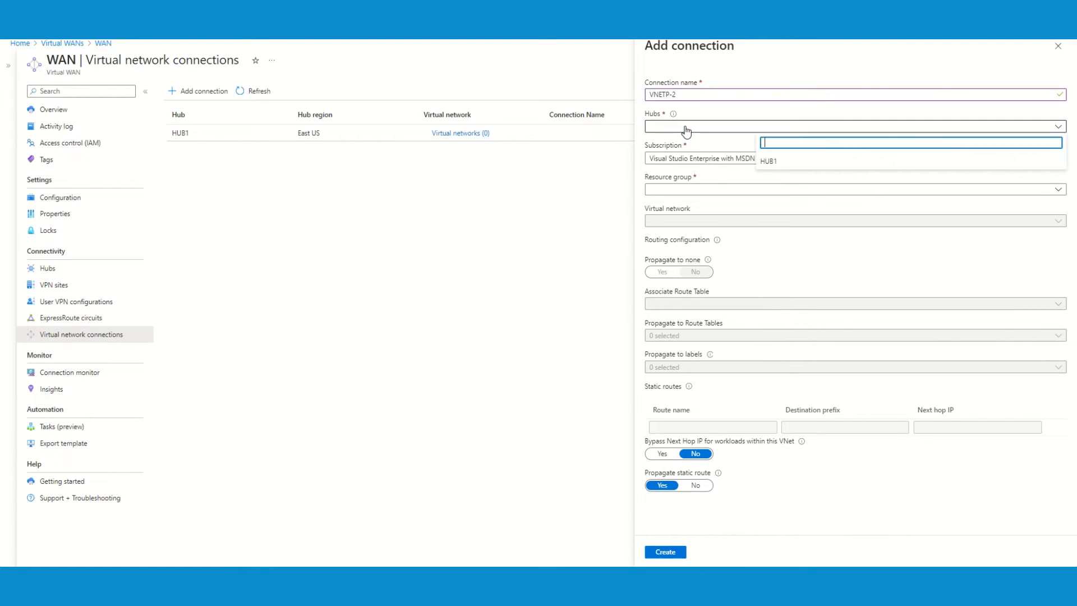
left_click(767, 159)
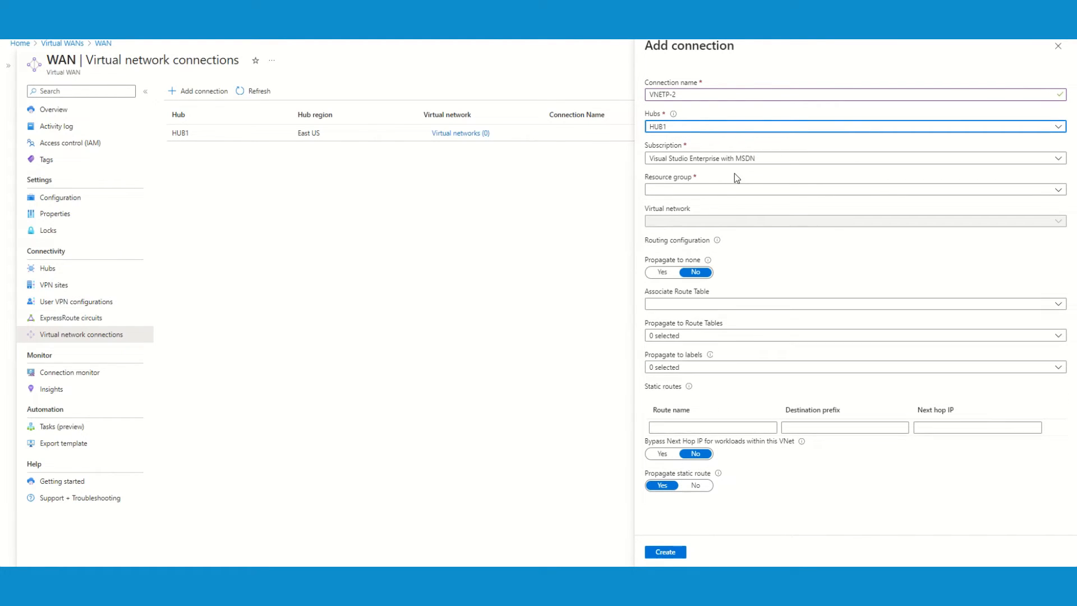
left_click(703, 189)
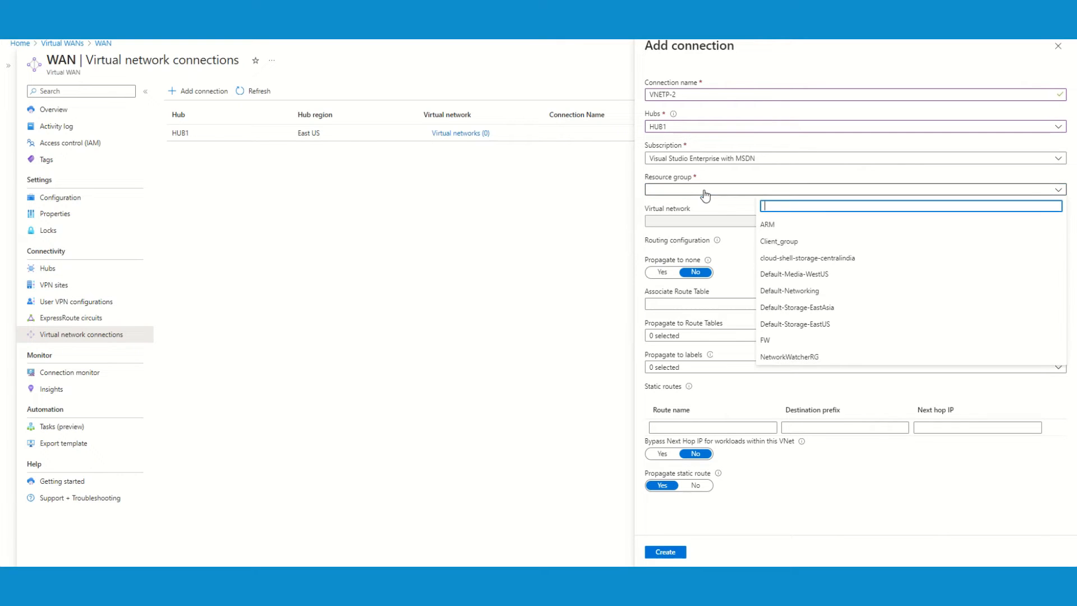
left_click(787, 242)
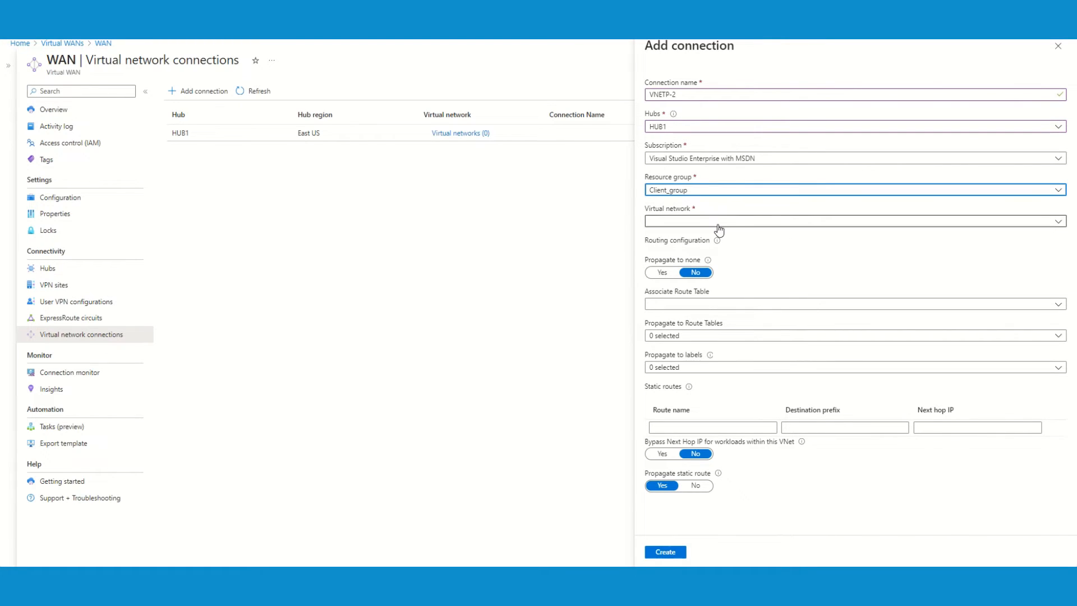
left_click(717, 224)
left_click(799, 256)
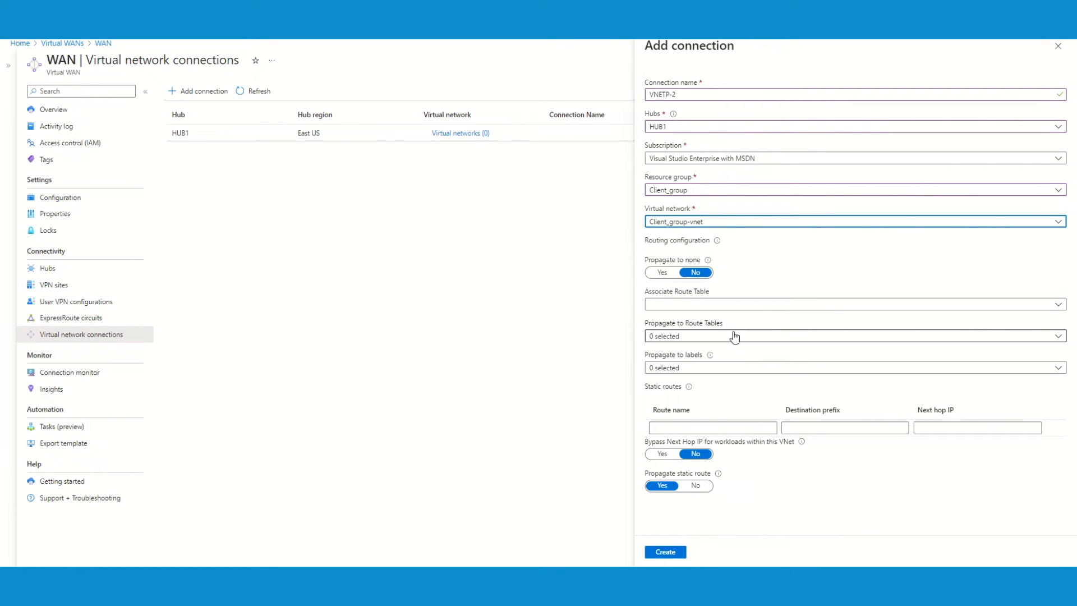
Associate VNETP-2 with the Default route table, propagate to the Default route table and default label, and create the connection
left_click(693, 304)
left_click(767, 340)
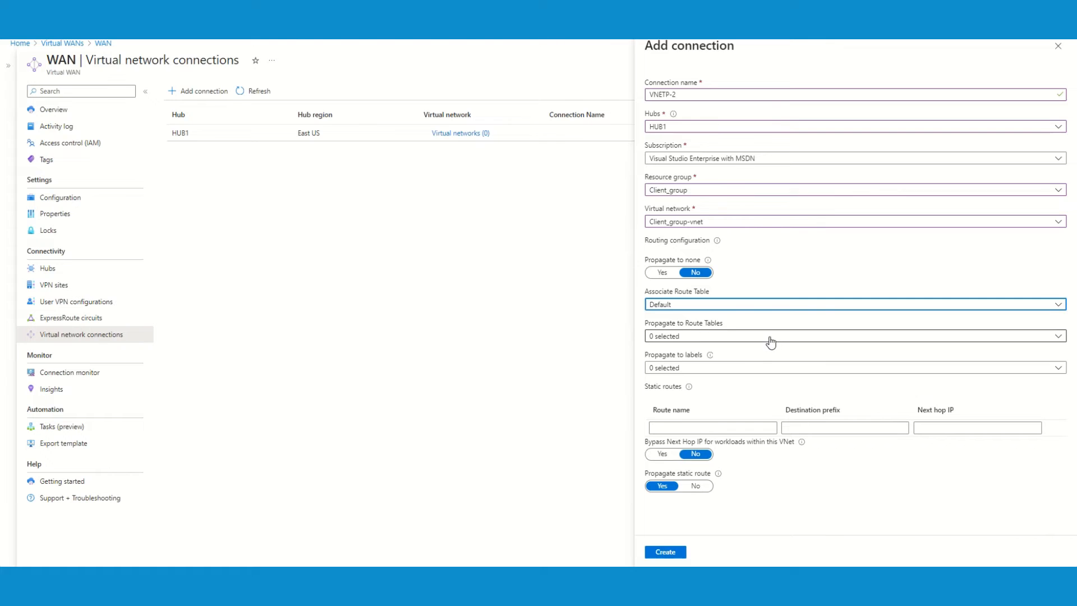
left_click(697, 342)
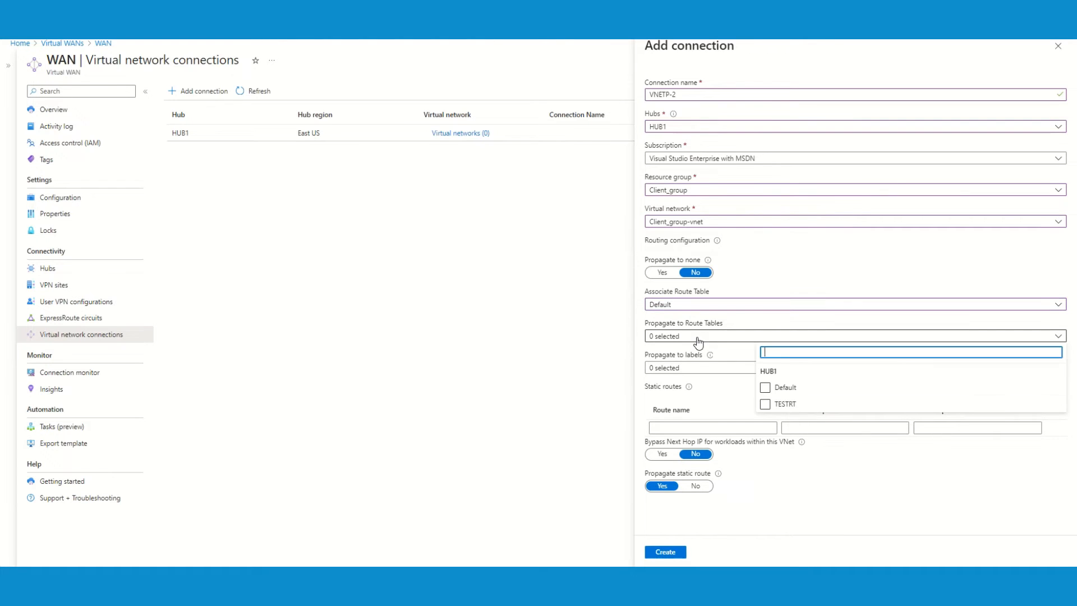
left_click(780, 388)
left_click(735, 392)
left_click(721, 369)
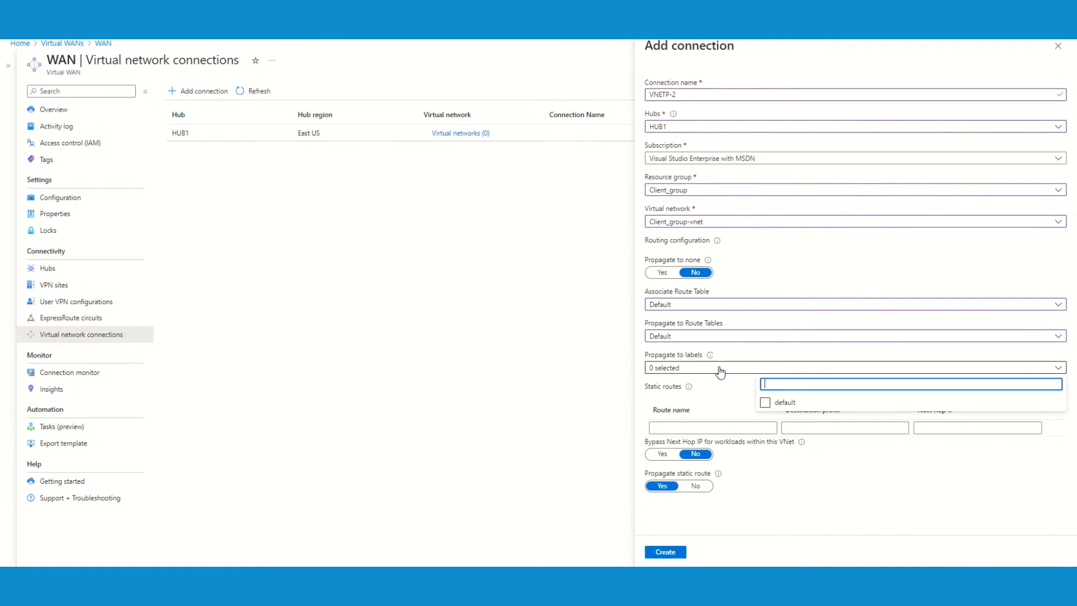
left_click(788, 403)
left_click(727, 399)
left_click(674, 553)
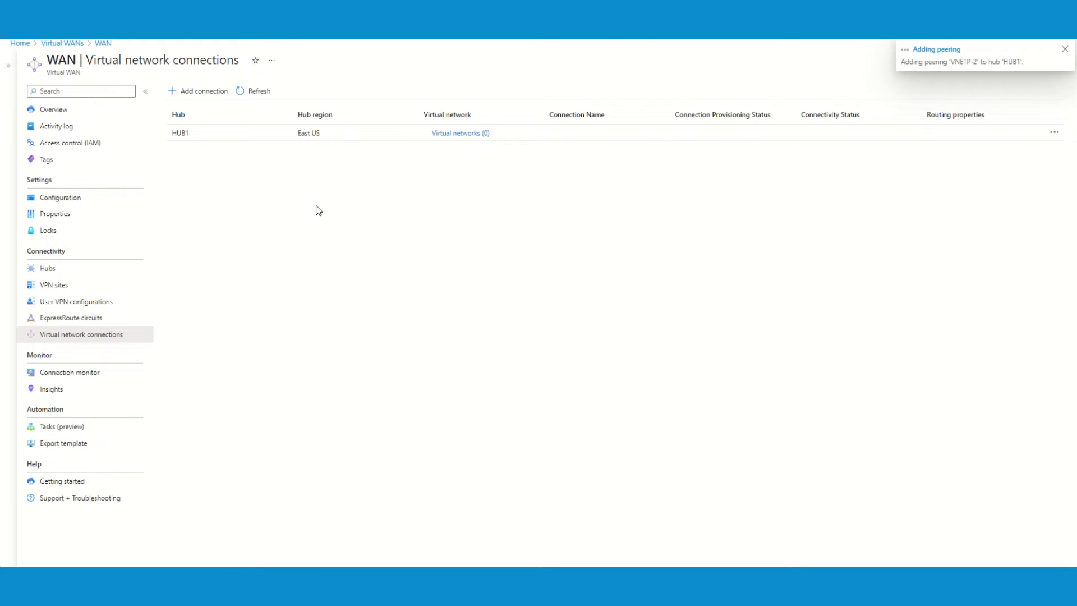
Refresh the connections list and expand HUB1's virtual networks to check the provisioning and connectivity status of both connections
left_click(248, 97)
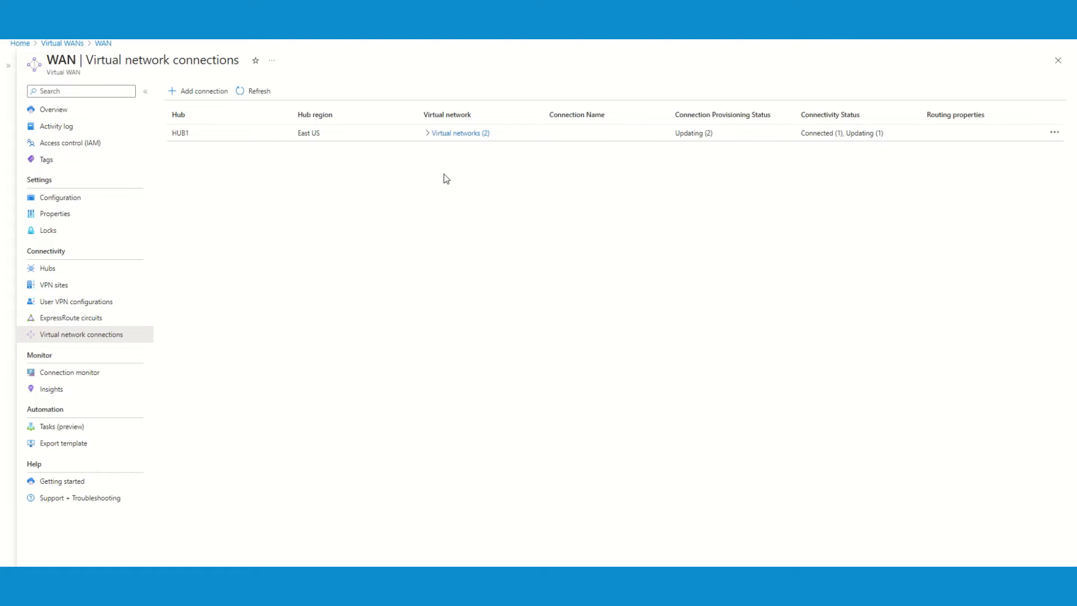
left_click(428, 133)
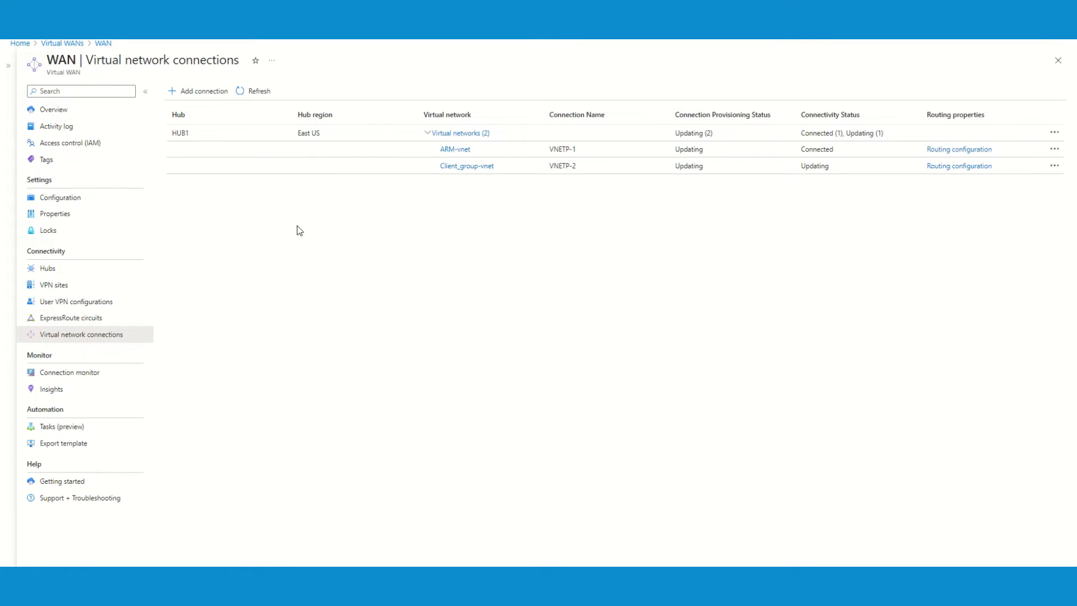
left_click(253, 94)
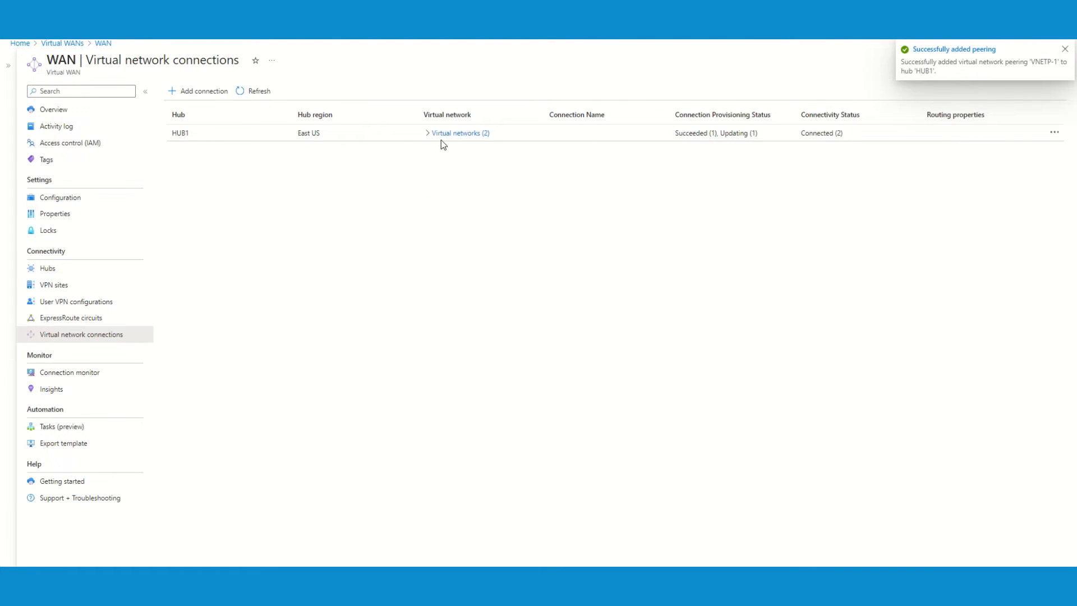
left_click(428, 133)
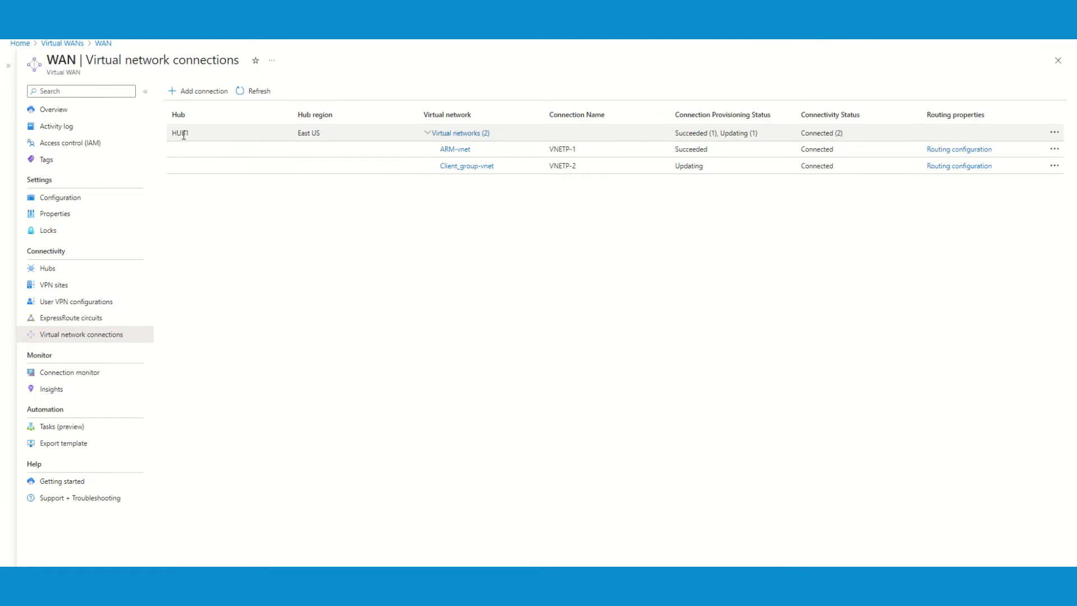
Open the effective routes of HUB1 from the virtual WAN's hubs
left_click(63, 271)
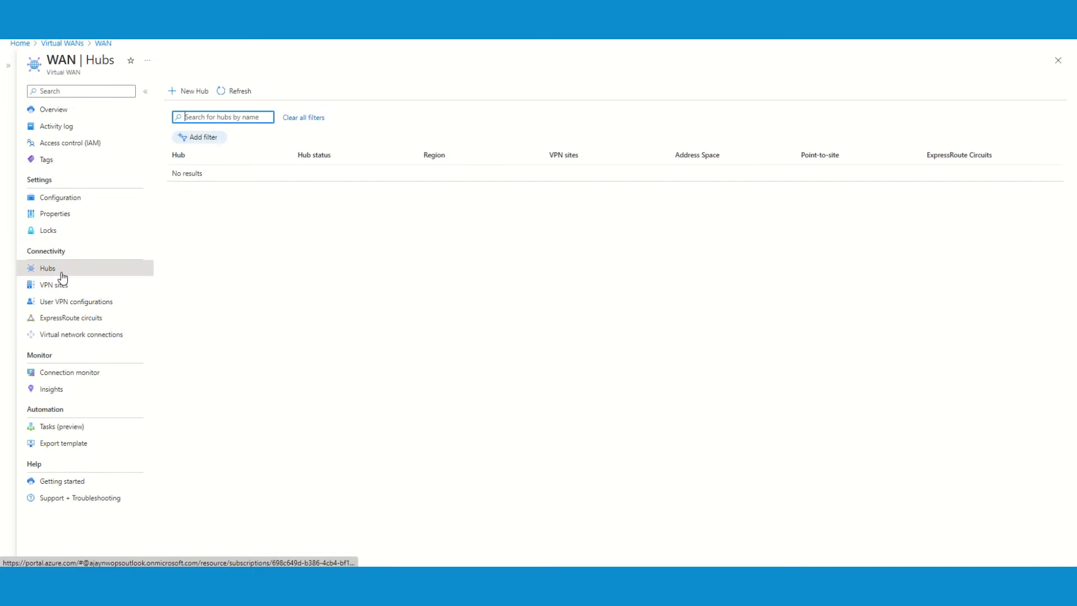
left_click(190, 173)
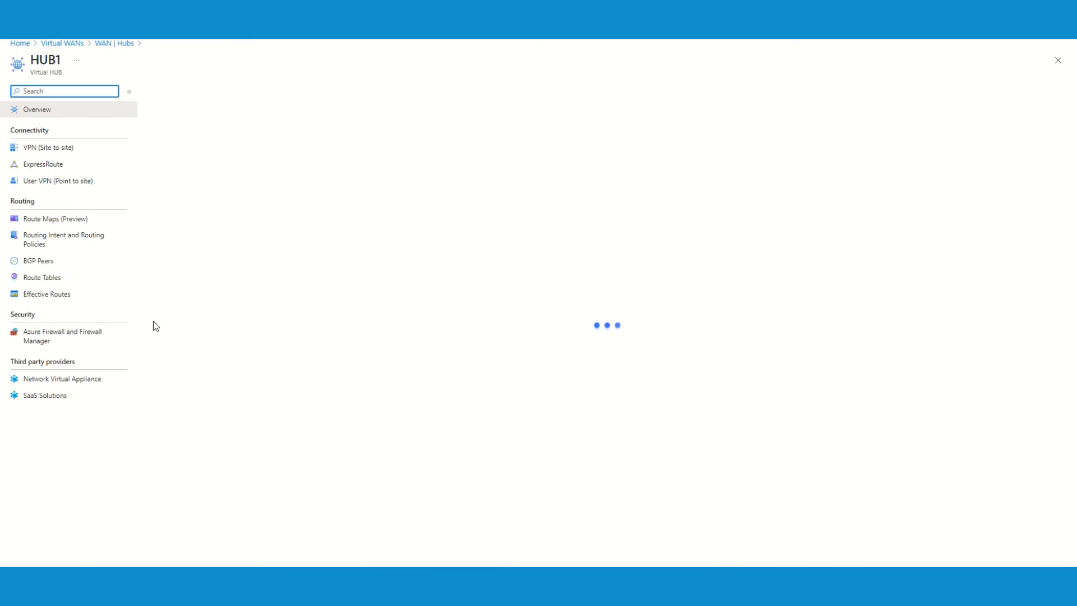
left_click(47, 296)
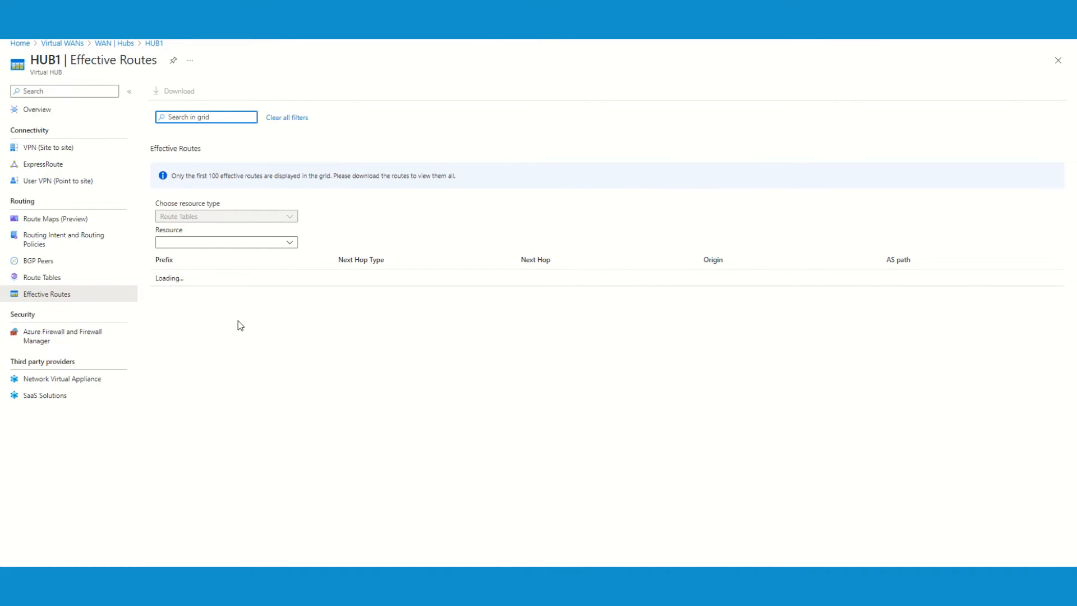
View HUB1's effective routes for the Default and None route tables, then return to Default and dismiss the peering notification
left_click(211, 243)
left_click(196, 259)
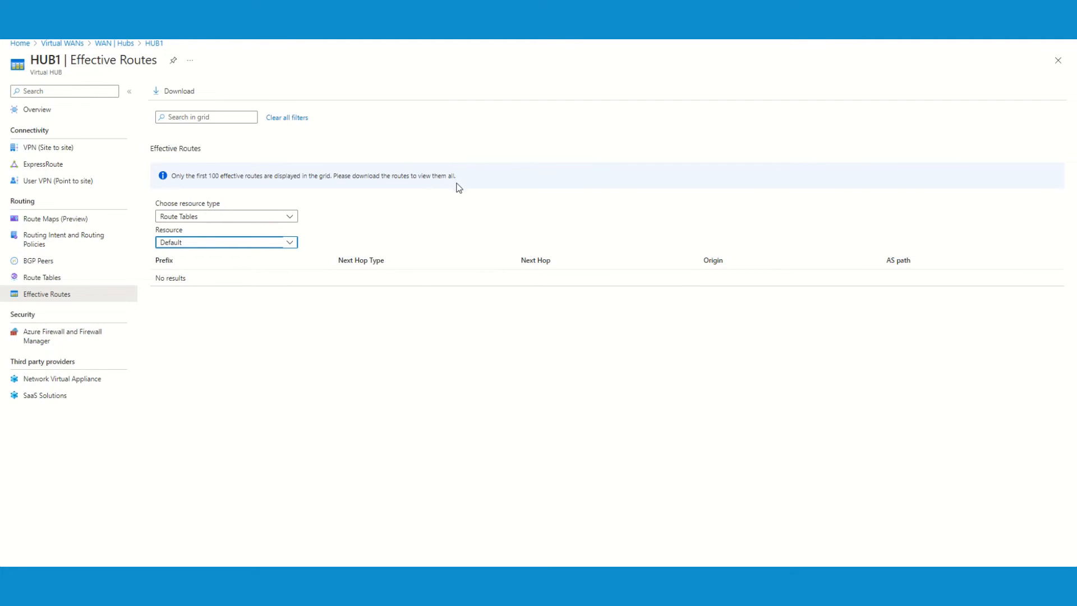
left_click(202, 248)
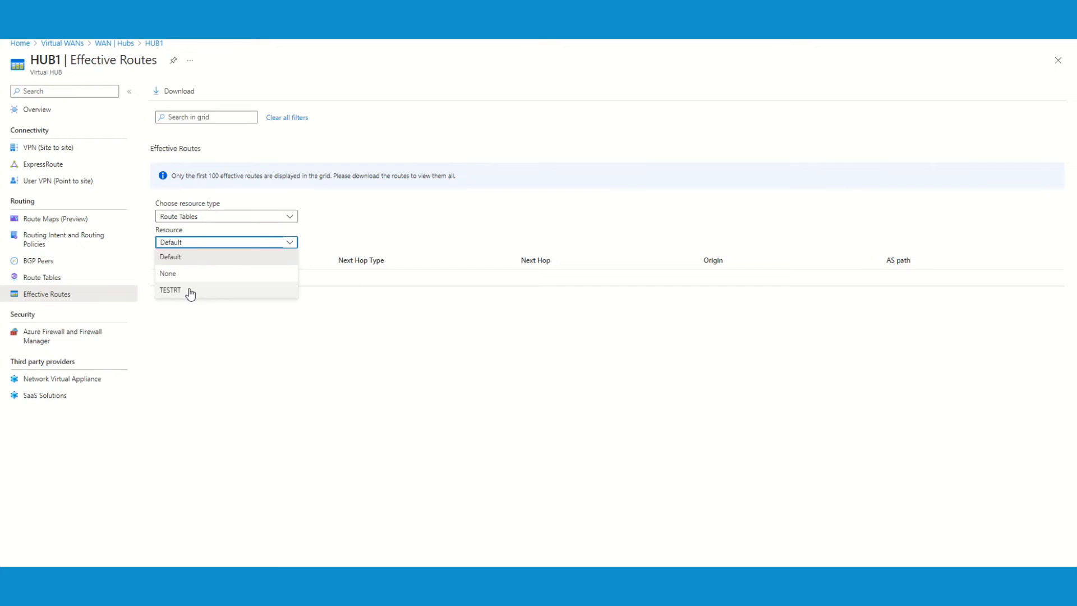
left_click(180, 275)
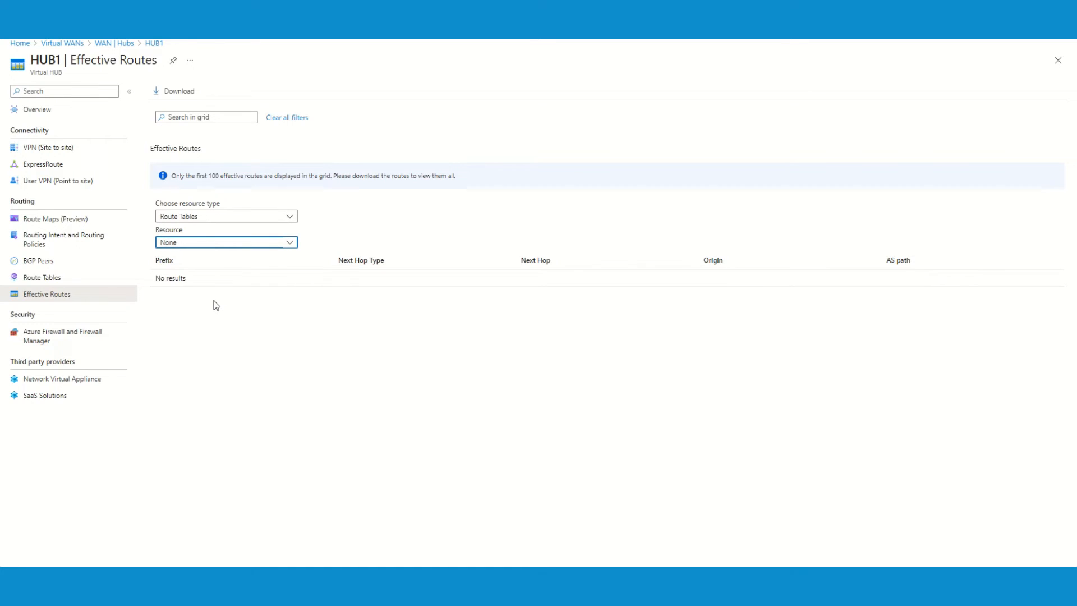
left_click(207, 241)
left_click(224, 257)
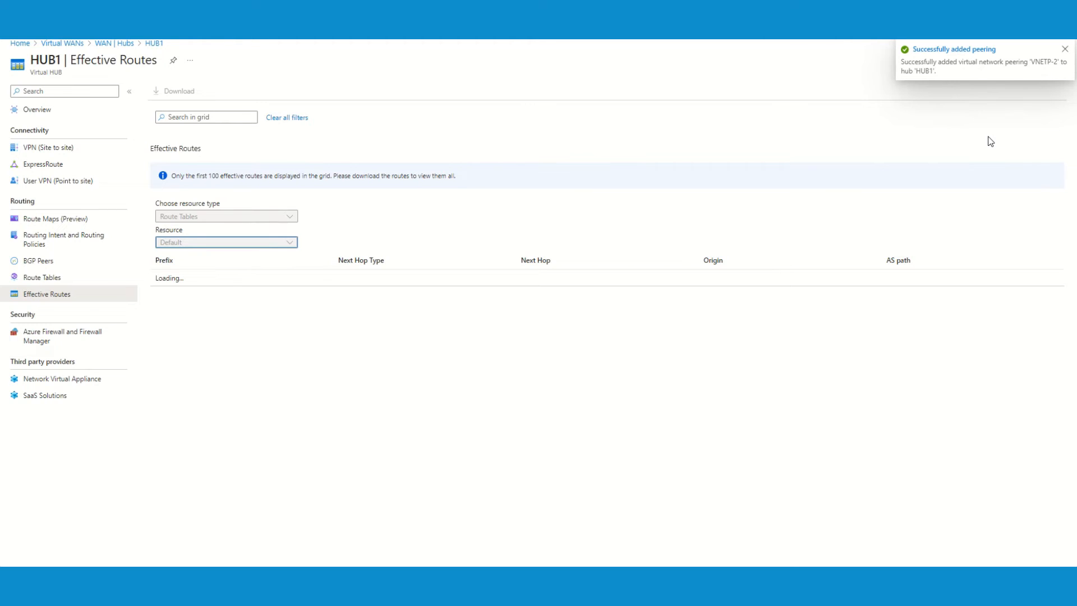
left_click(1065, 49)
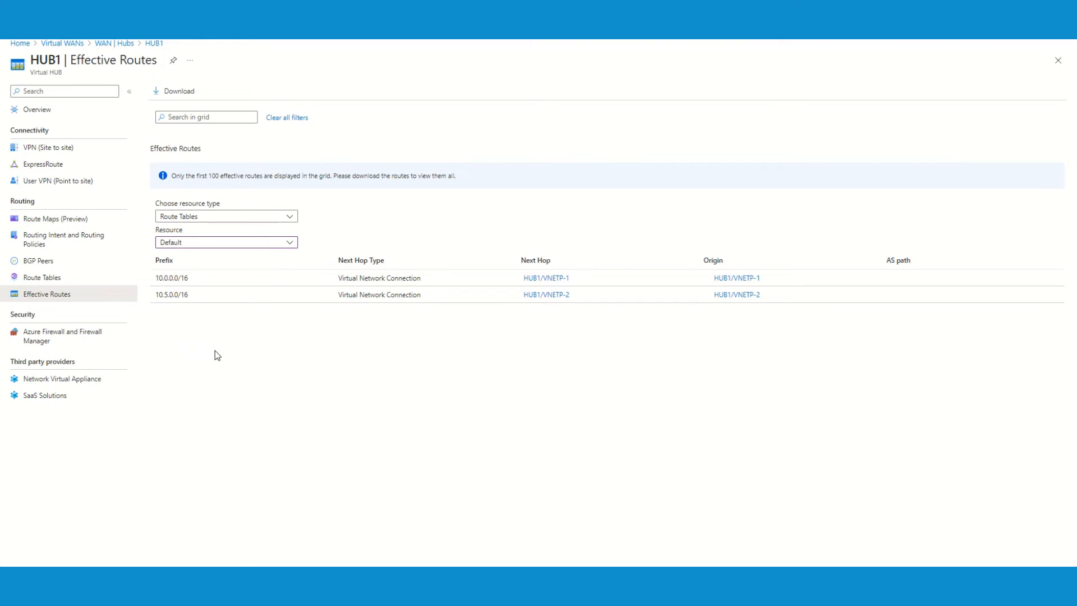
Examine the prefixes and next hop types of the VNETP-1 and VNETP-2 routes in the Default route table
left_click_drag(196, 280, 156, 280)
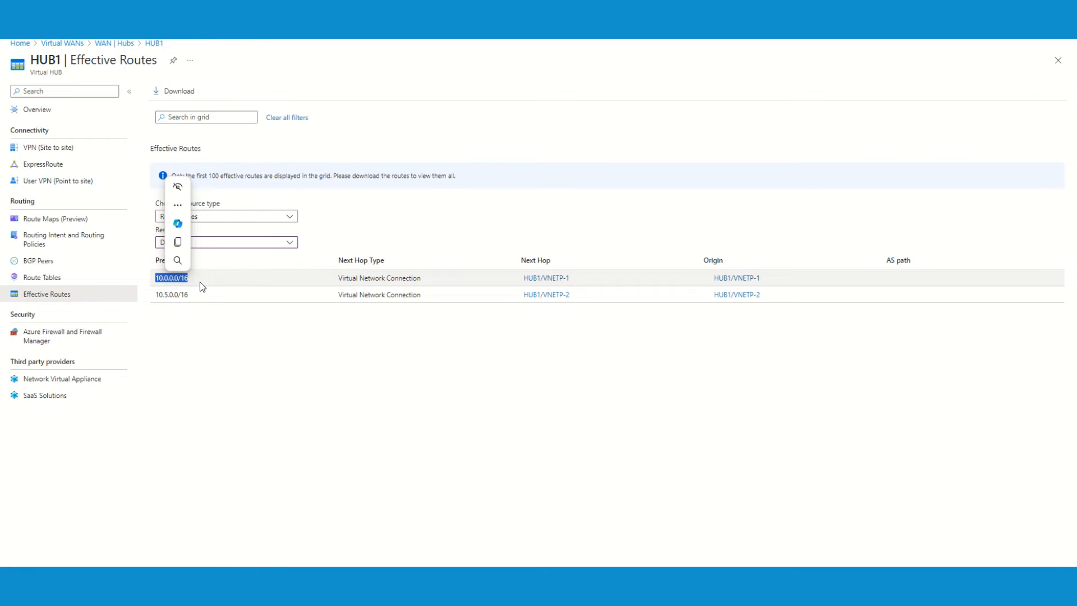
left_click(330, 330)
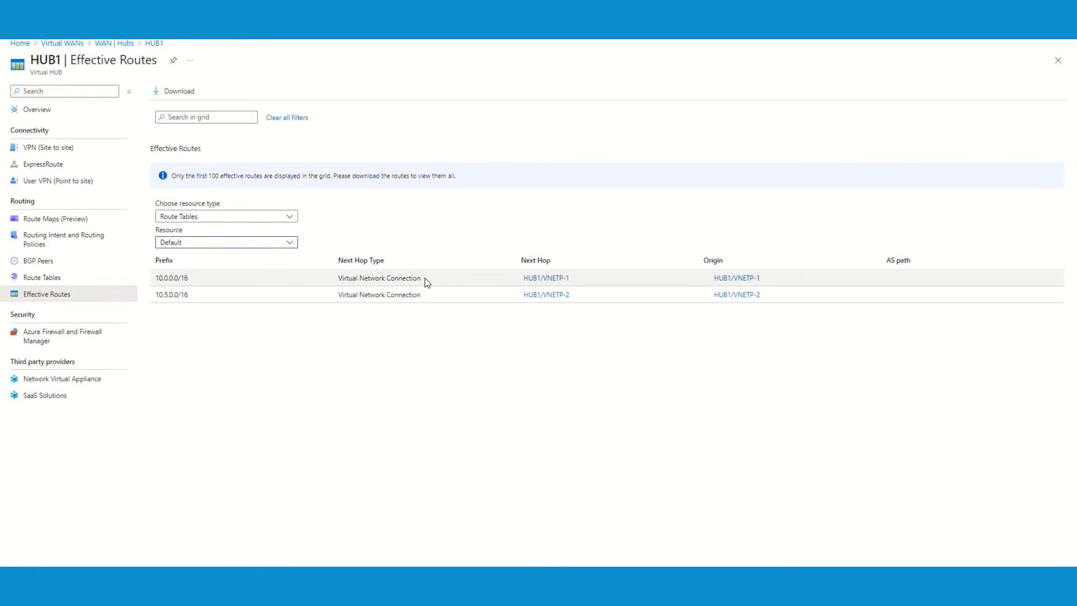
left_click_drag(425, 278, 340, 280)
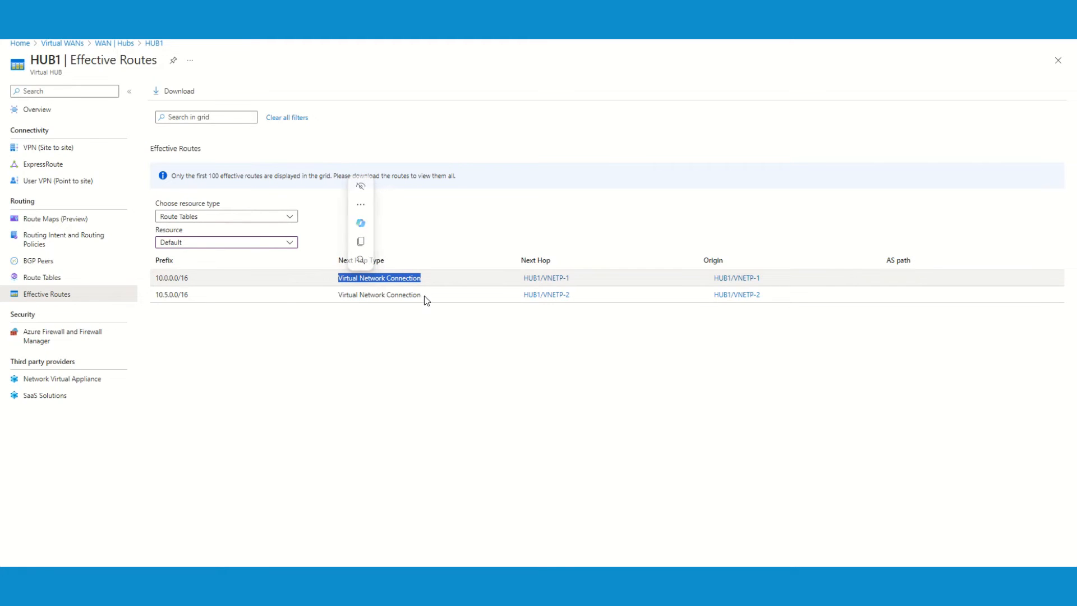
left_click_drag(422, 295, 335, 295)
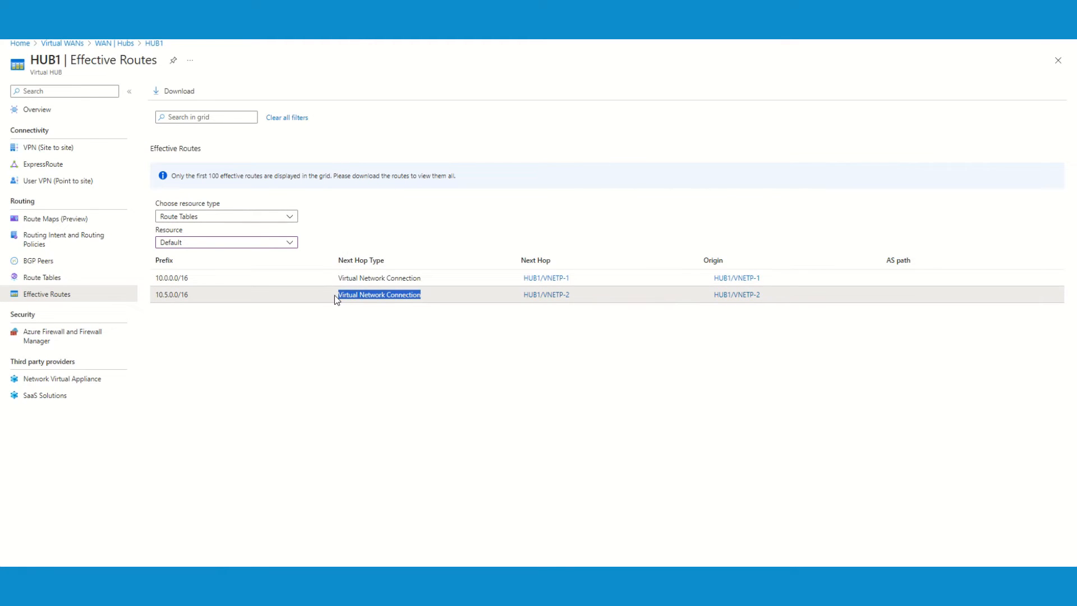
left_click(191, 320)
left_click_drag(192, 300, 157, 295)
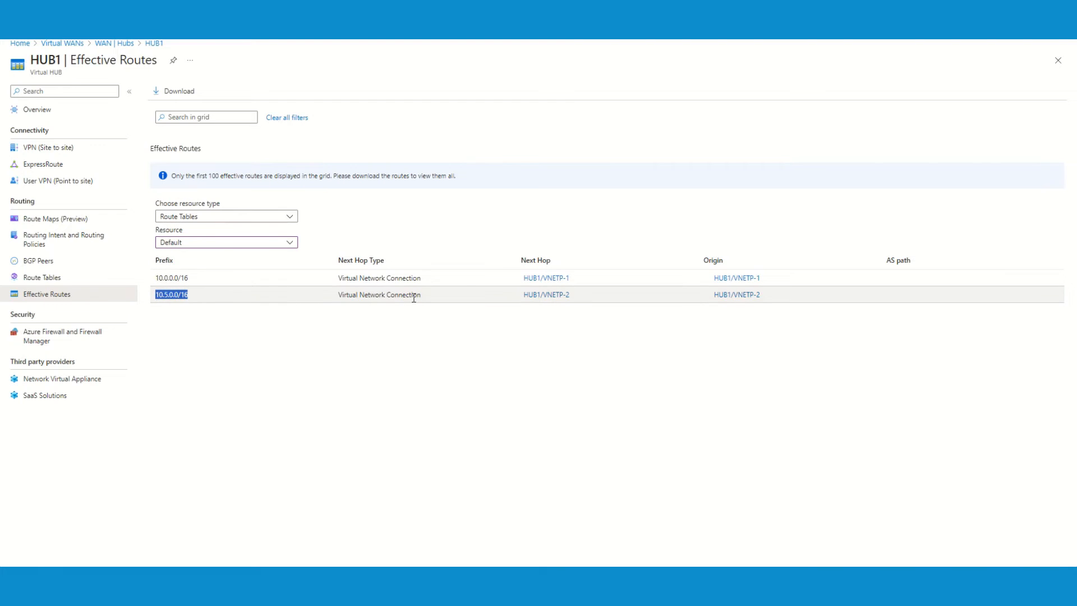
left_click_drag(433, 295, 340, 296)
left_click(437, 352)
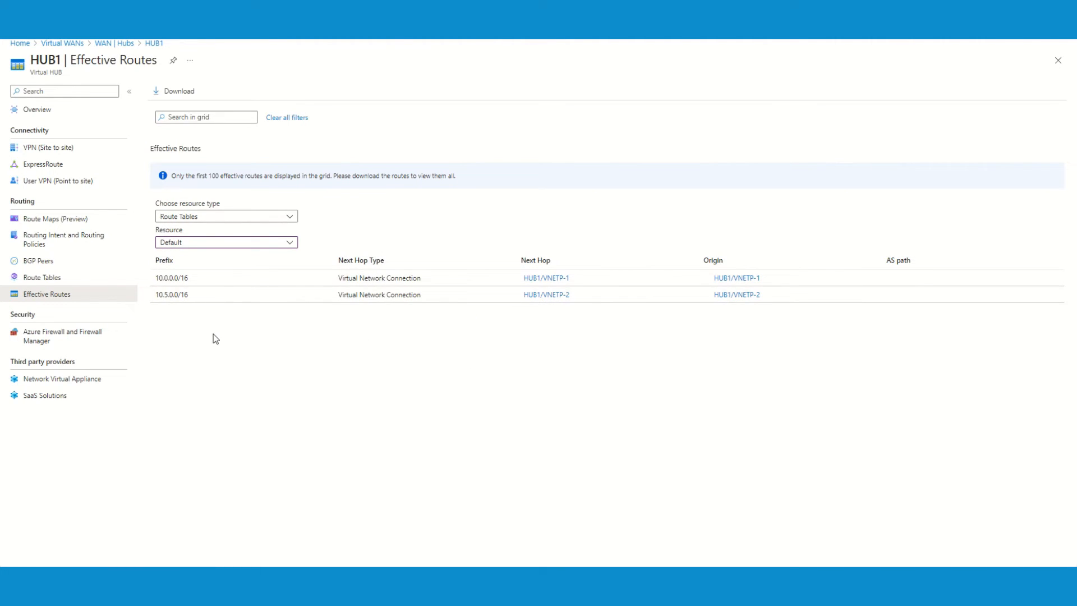
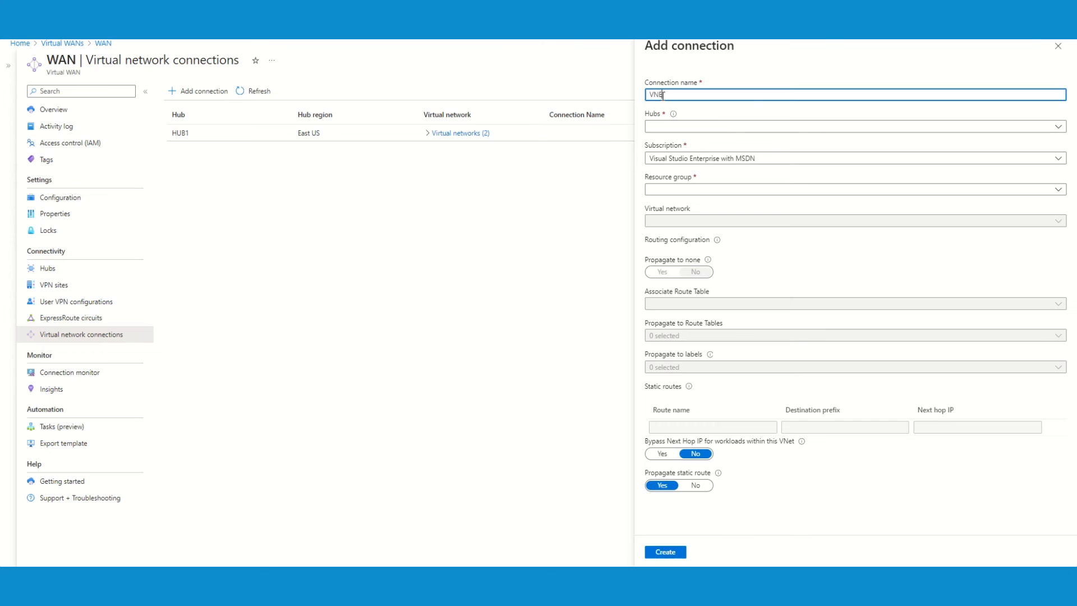
Fill in a third connection named VNETP-3 on hub HUB1, using resource group FW and virtual network FWVNET
type("P=")
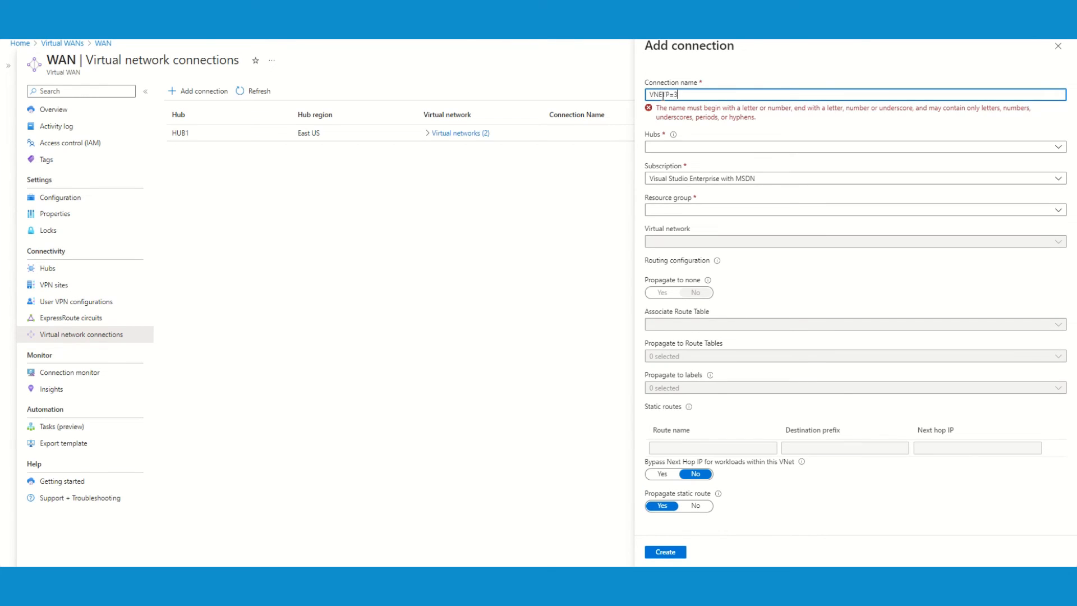
key("BackSpace")
type("-3")
left_click(754, 127)
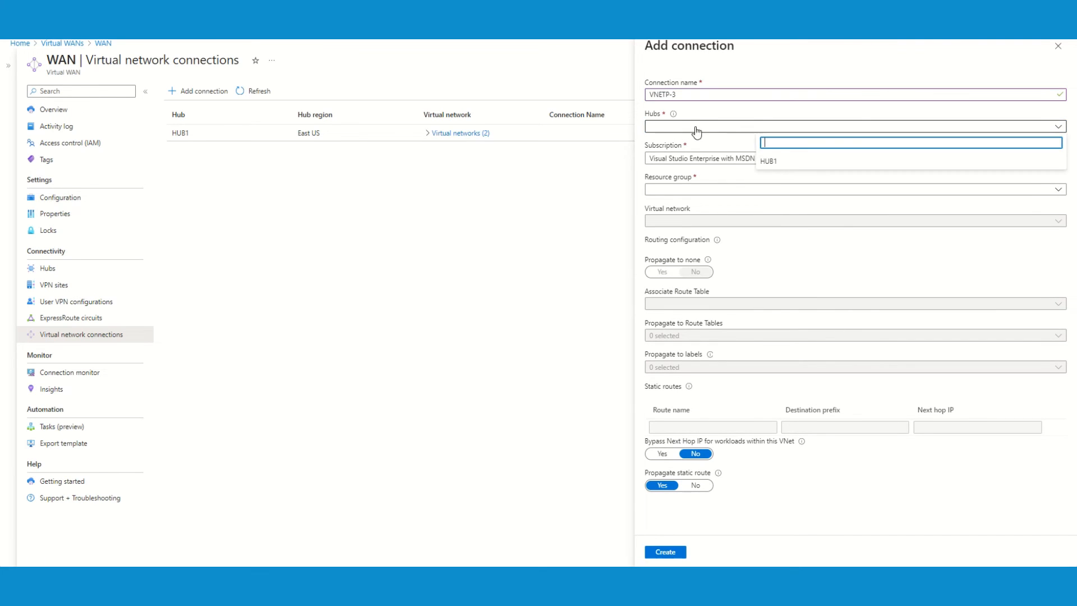
left_click(769, 161)
left_click(735, 191)
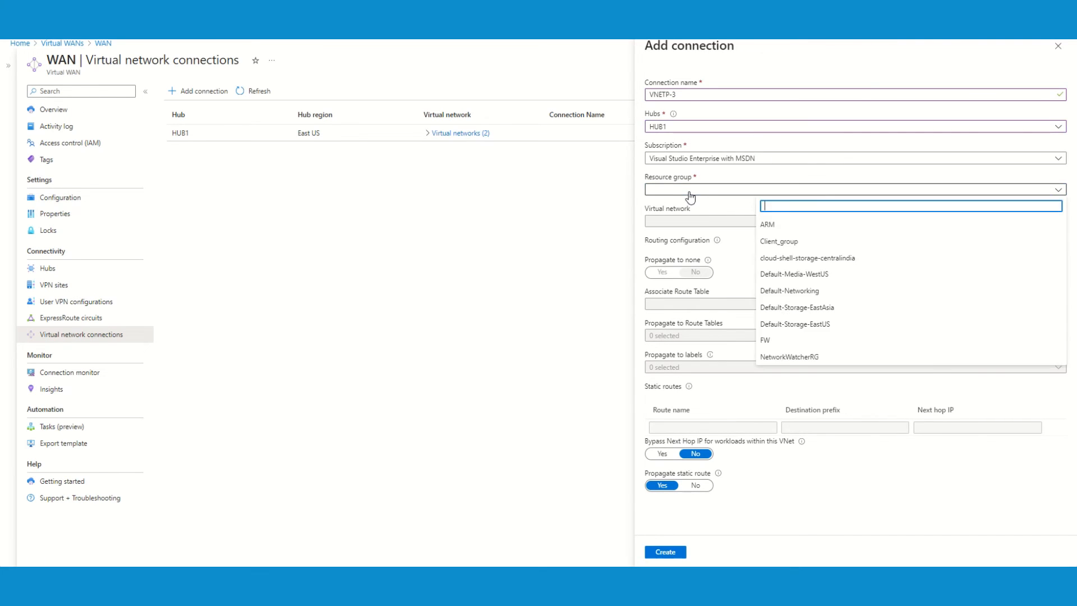
left_click(777, 340)
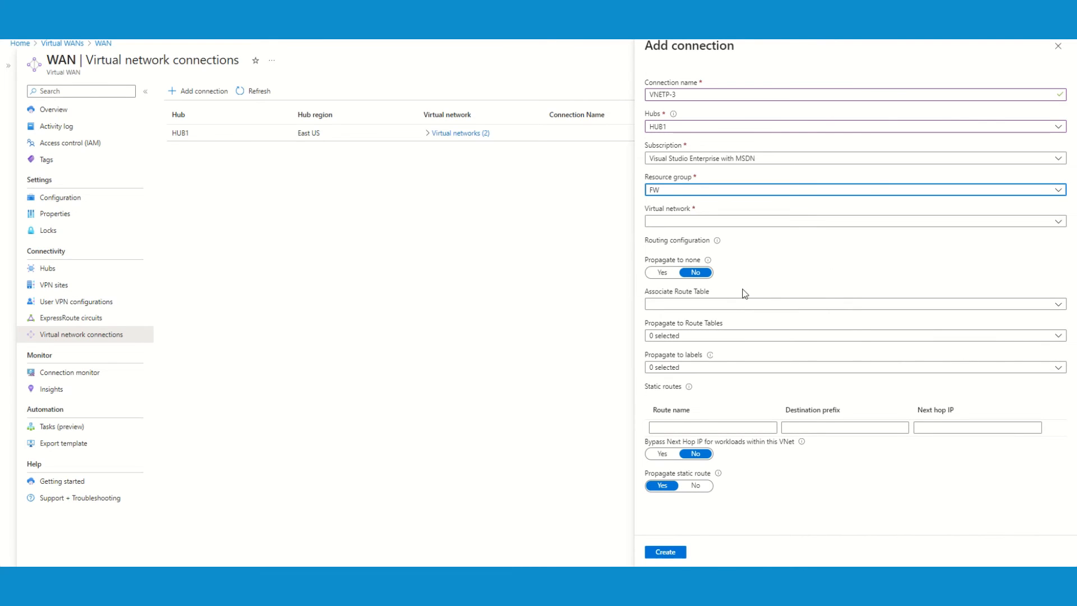
left_click(685, 222)
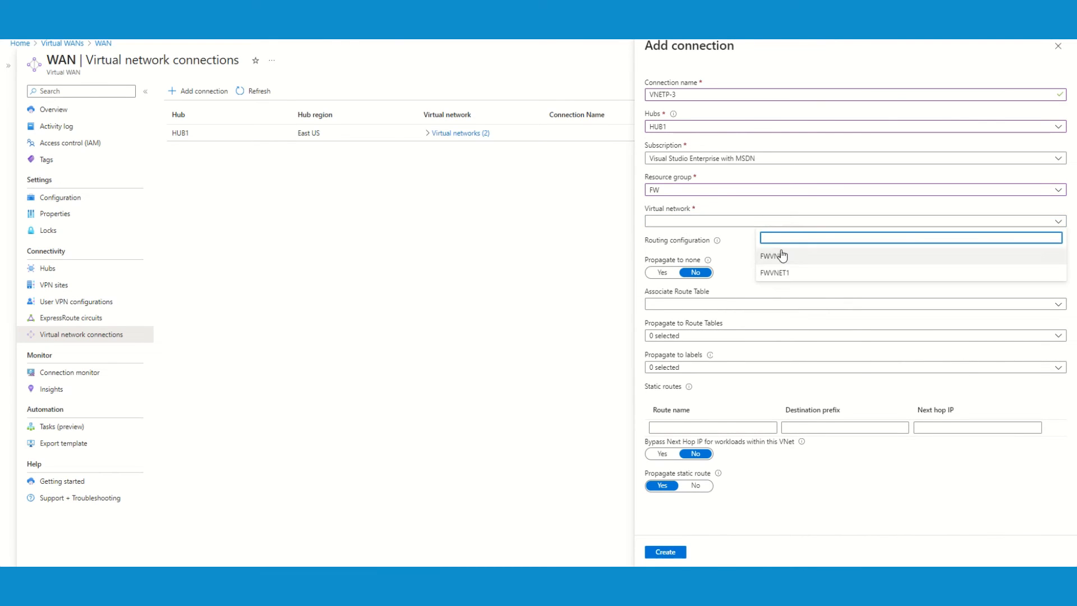
left_click(782, 254)
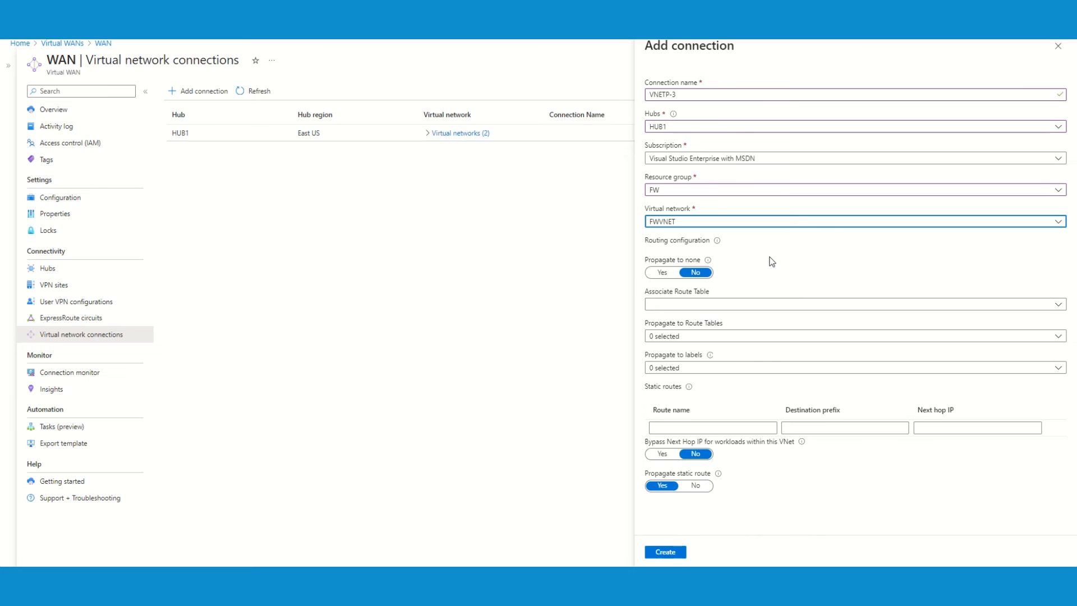
Associate VNETP-3 with the TESTRT route table and propagate it to both the TESTRT and Default route tables
left_click(707, 305)
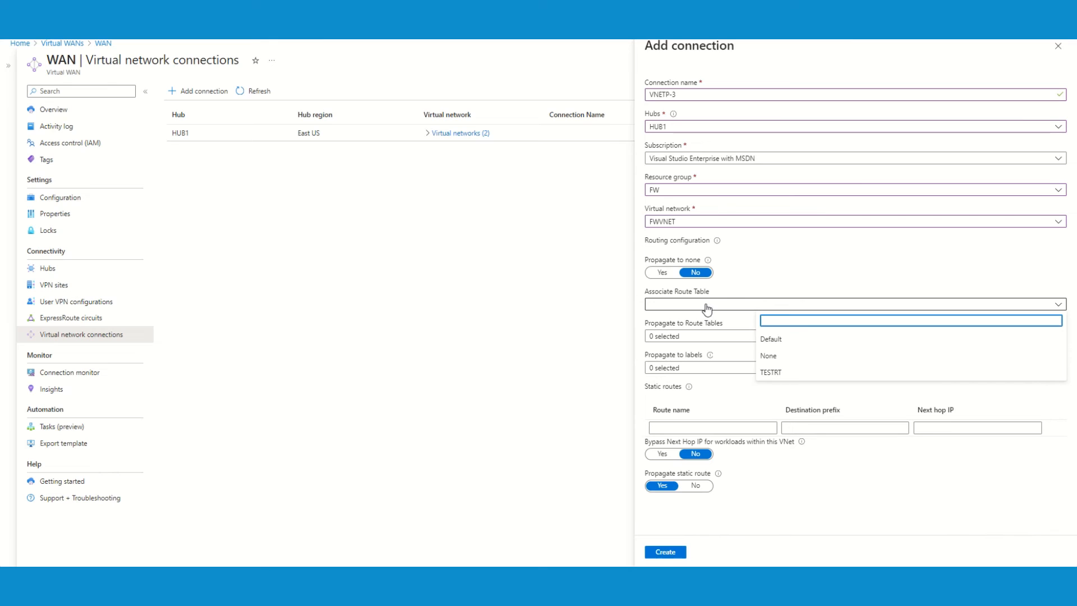
left_click(776, 377)
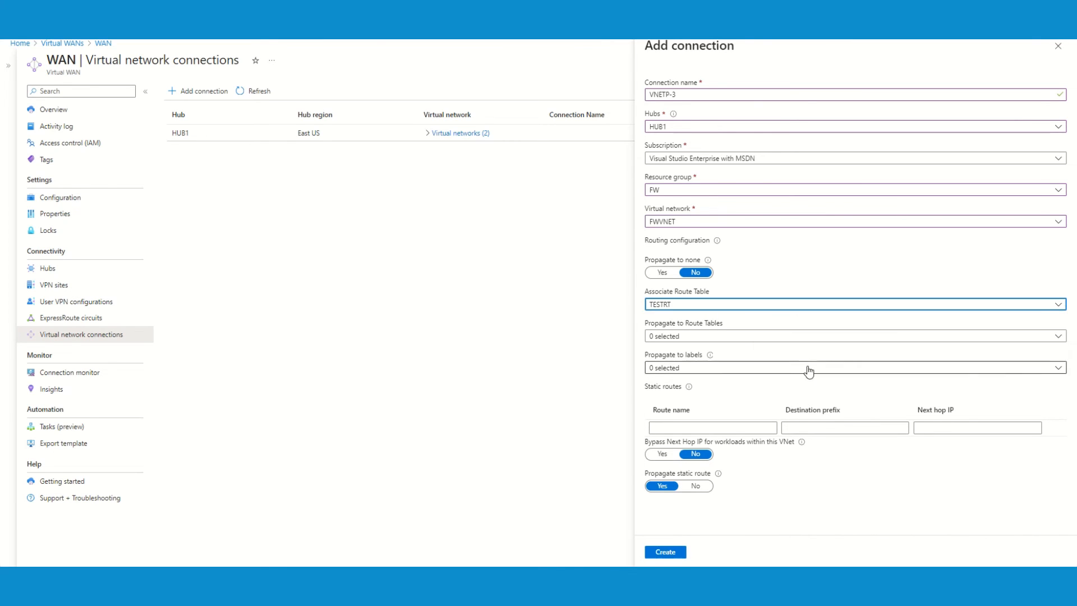
left_click(717, 338)
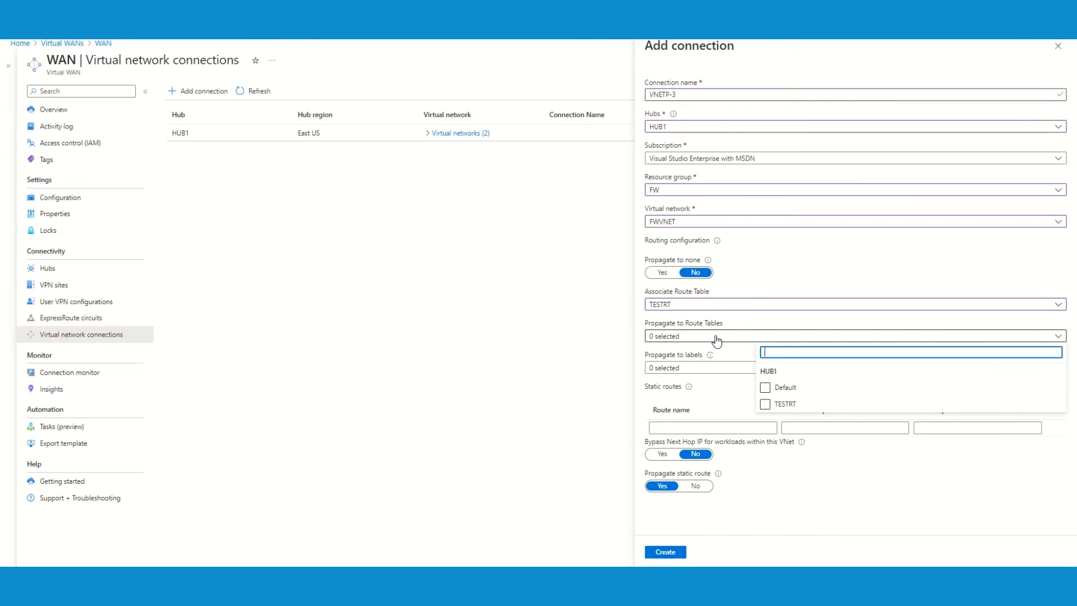
left_click(766, 404)
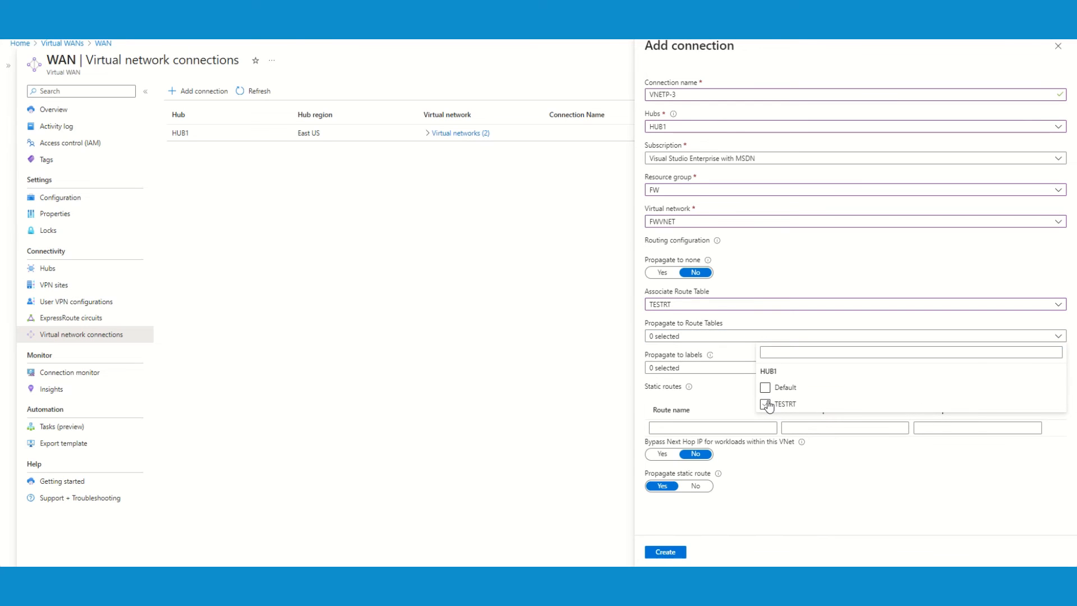
left_click(728, 398)
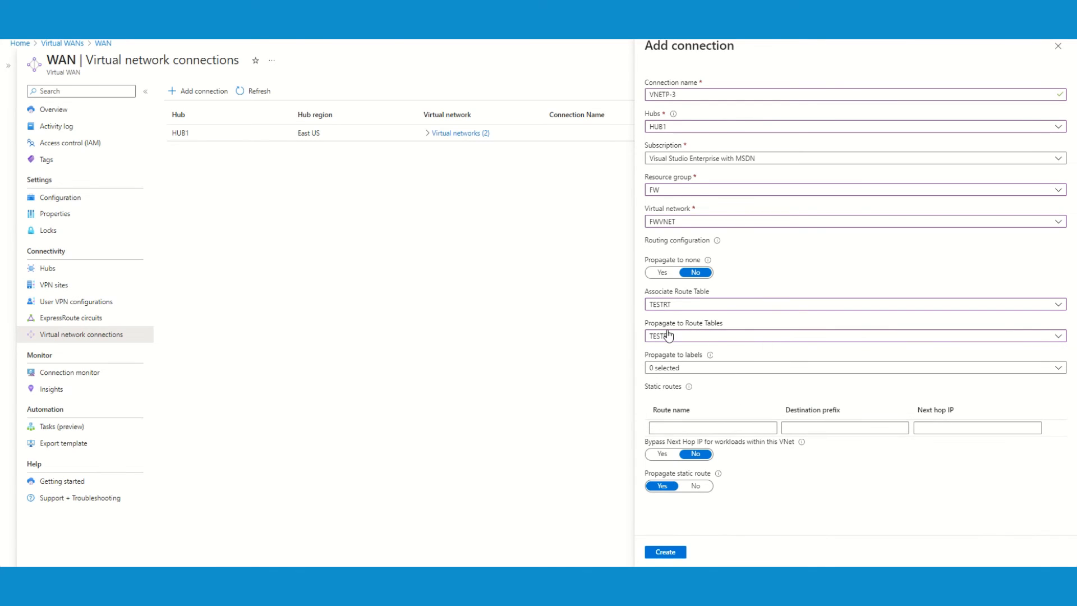
left_click(720, 338)
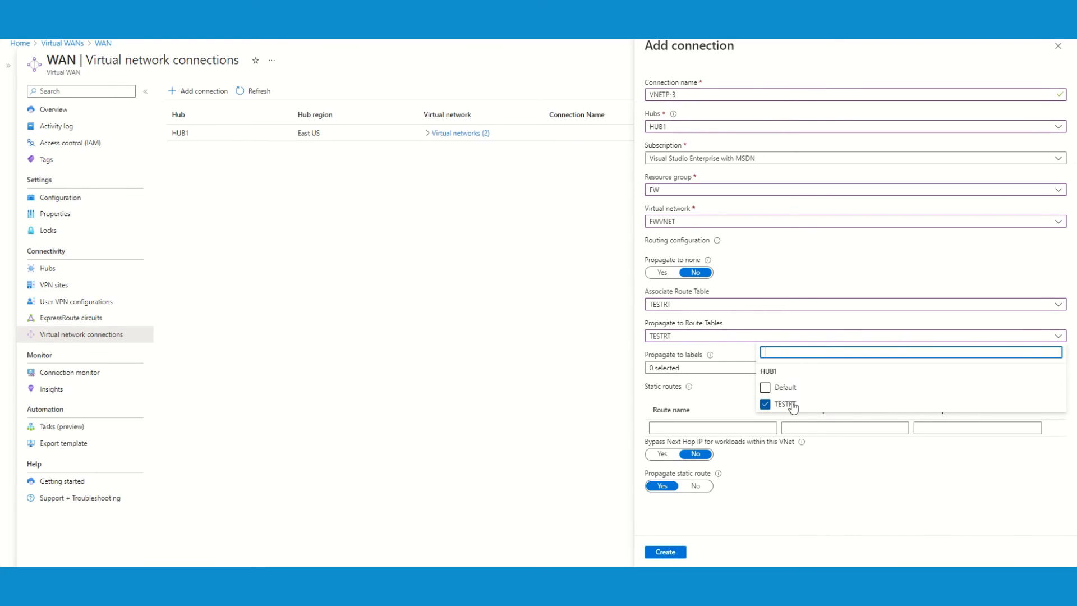
left_click(766, 388)
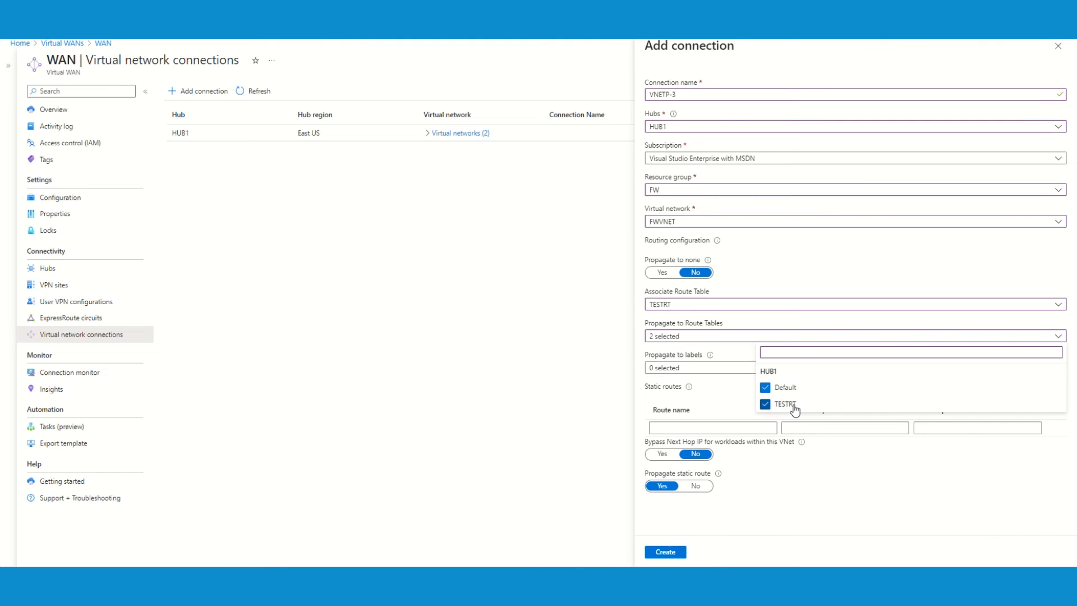
mouse_move(716, 362)
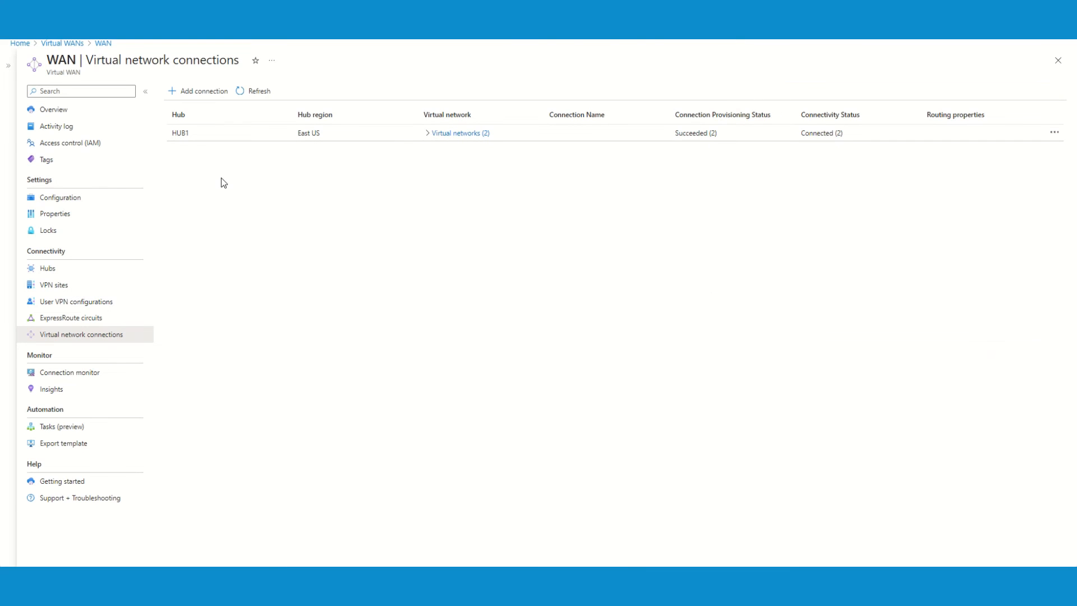
Open HUB1 from the virtual WAN's hubs and start creating a network virtual appliance for it
left_click(54, 111)
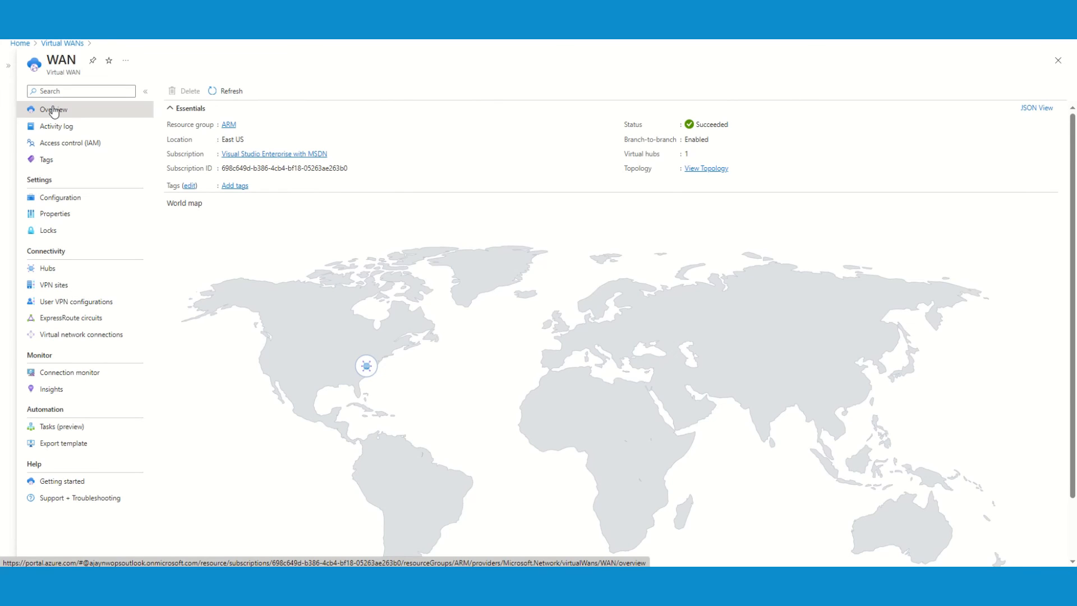
left_click(56, 271)
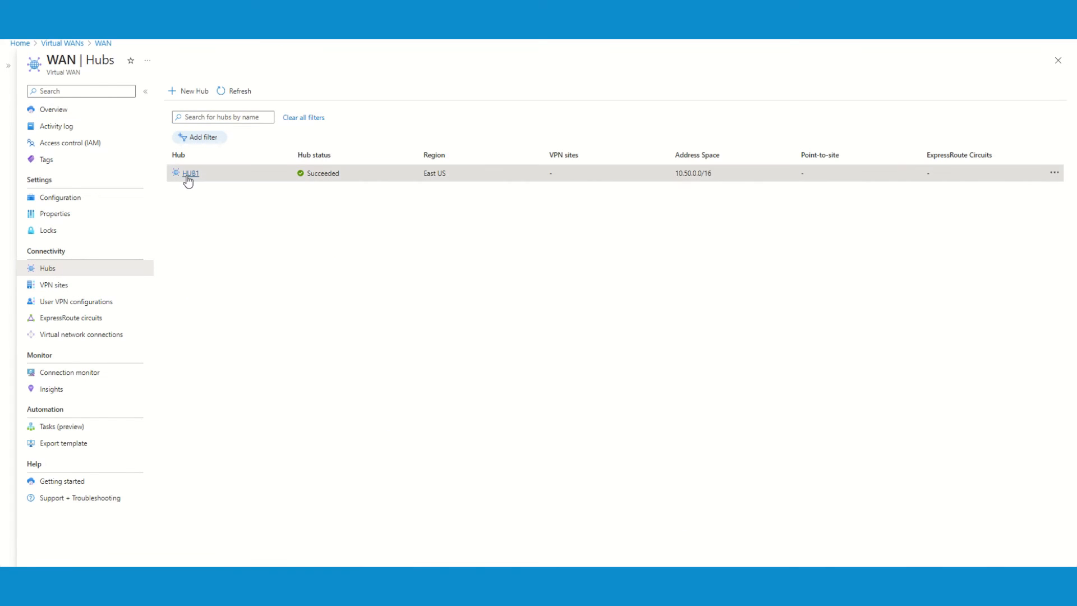
left_click(190, 174)
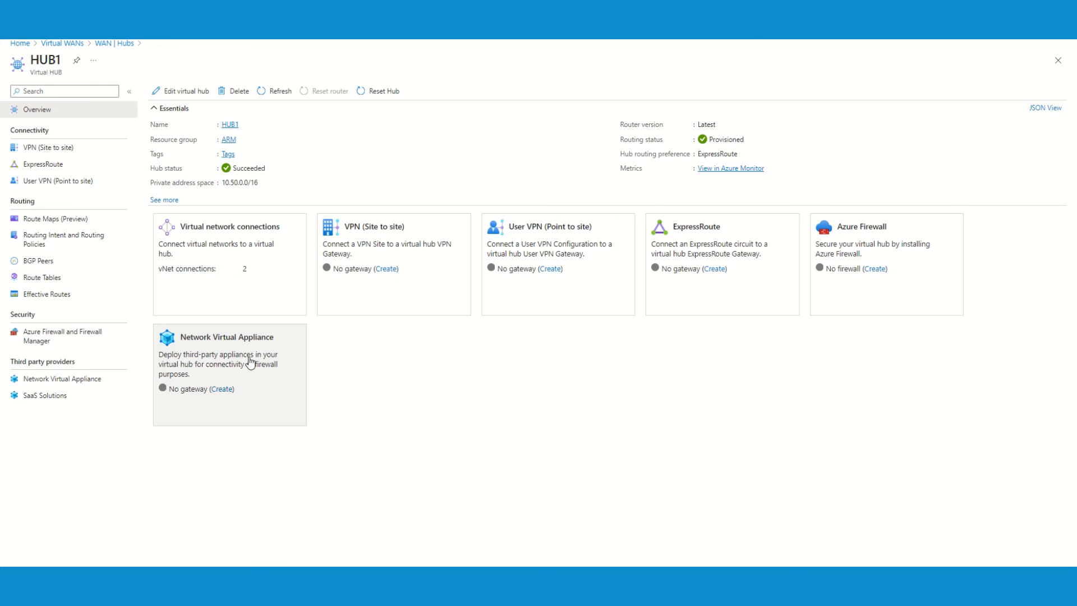
left_click(230, 339)
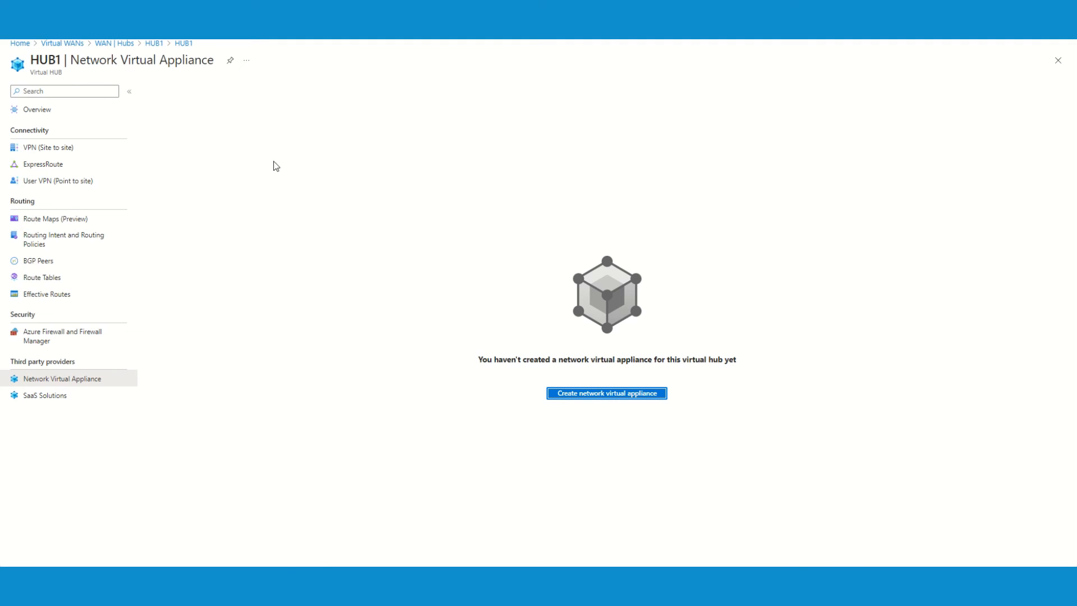
left_click(596, 395)
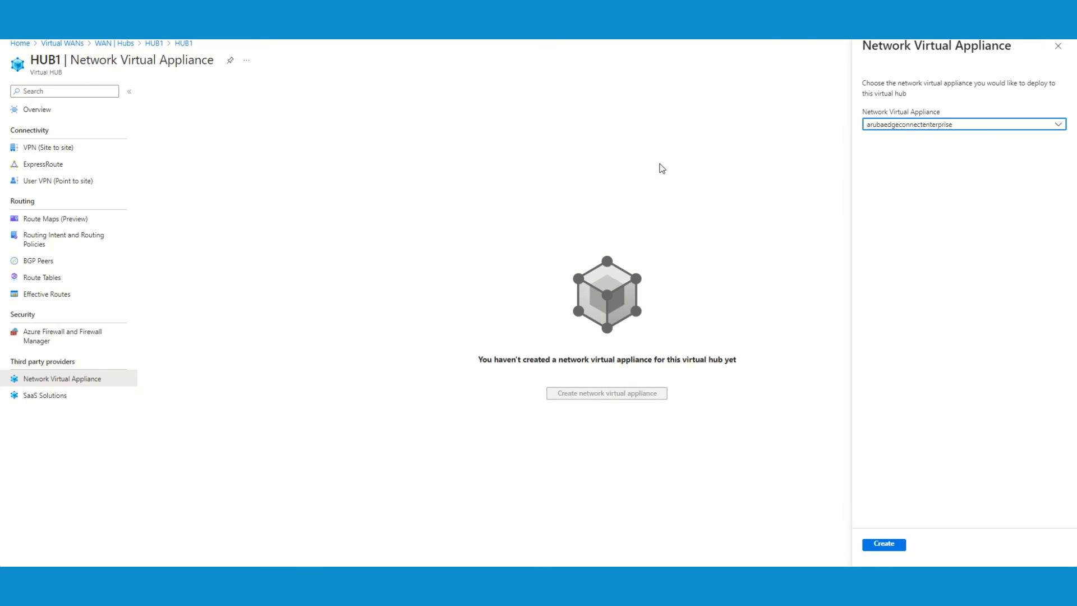
Review the available network virtual appliances, trying checkpoint first, and select ciscosdwan as the appliance to deploy
left_click(933, 127)
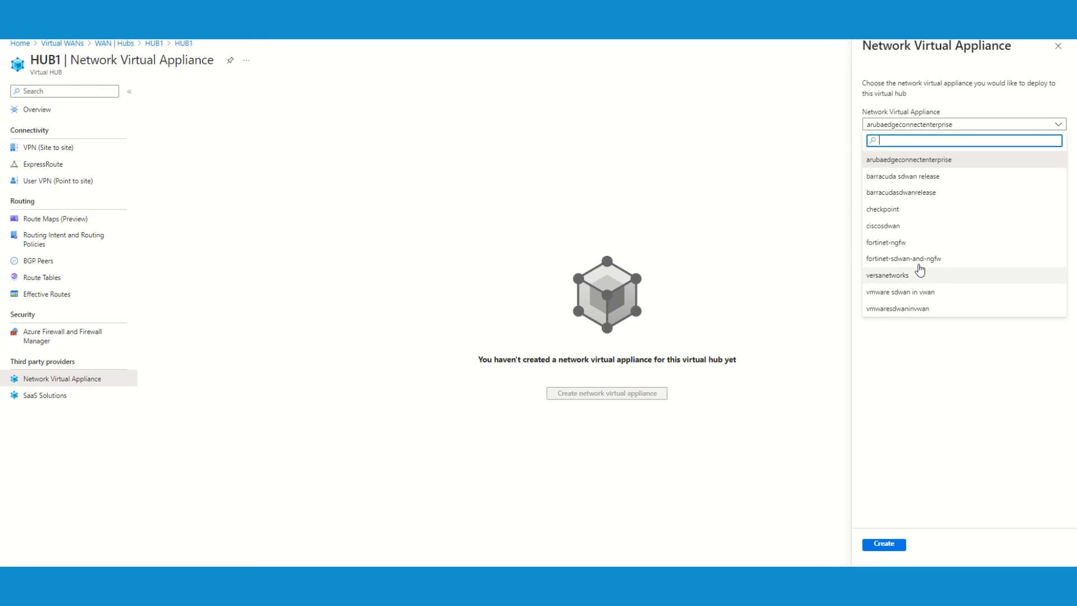
left_click(890, 209)
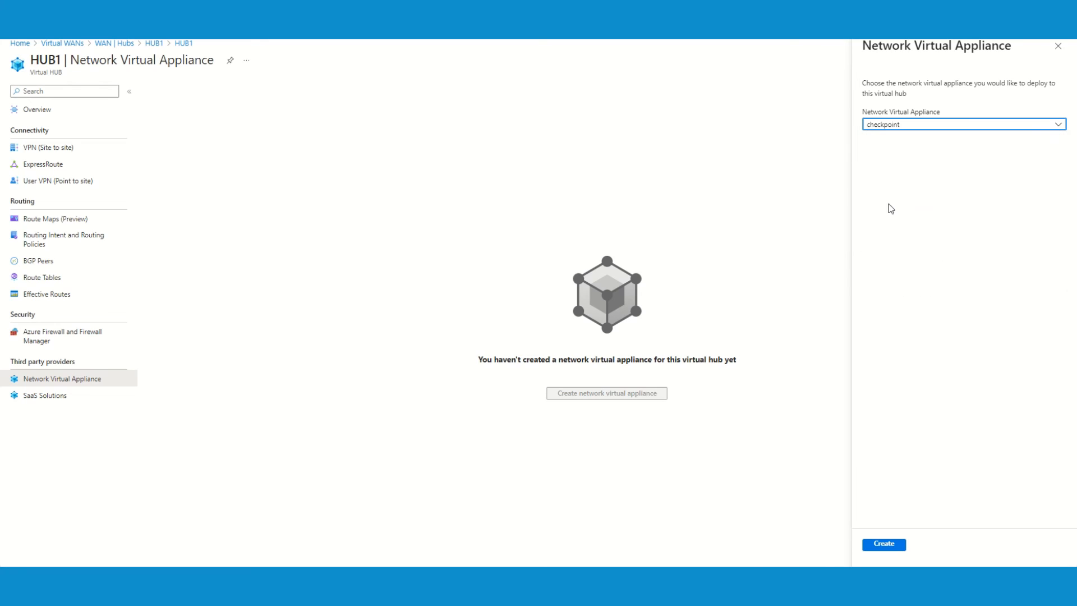
left_click(906, 130)
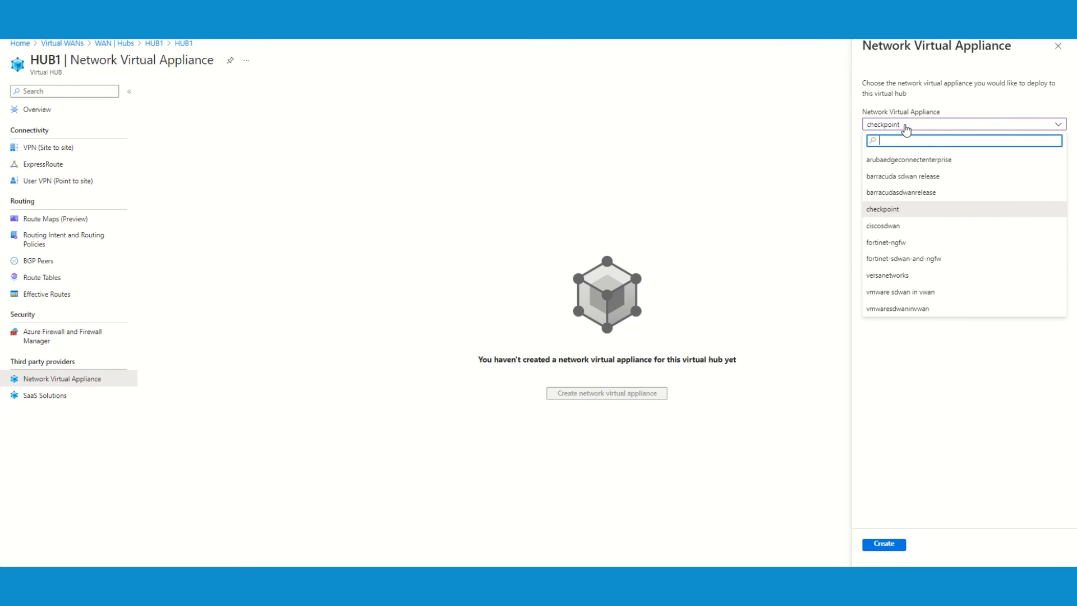
left_click(898, 230)
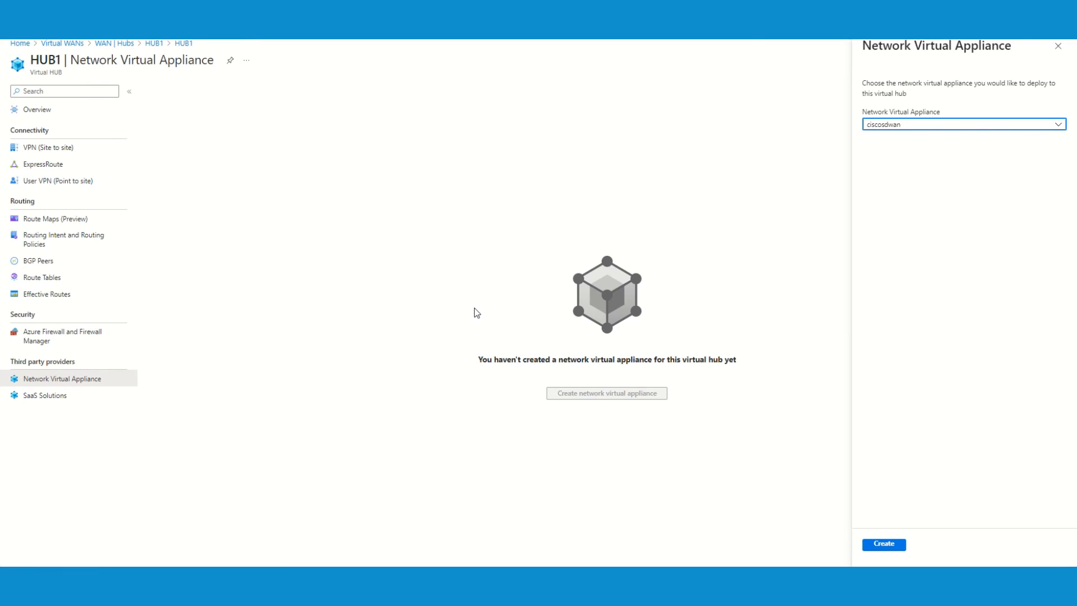
Proceed with the ciscosdwan appliance to its marketplace listing and review the Cisco SD-WAN for Azure Virtual WAN overview
left_click(884, 545)
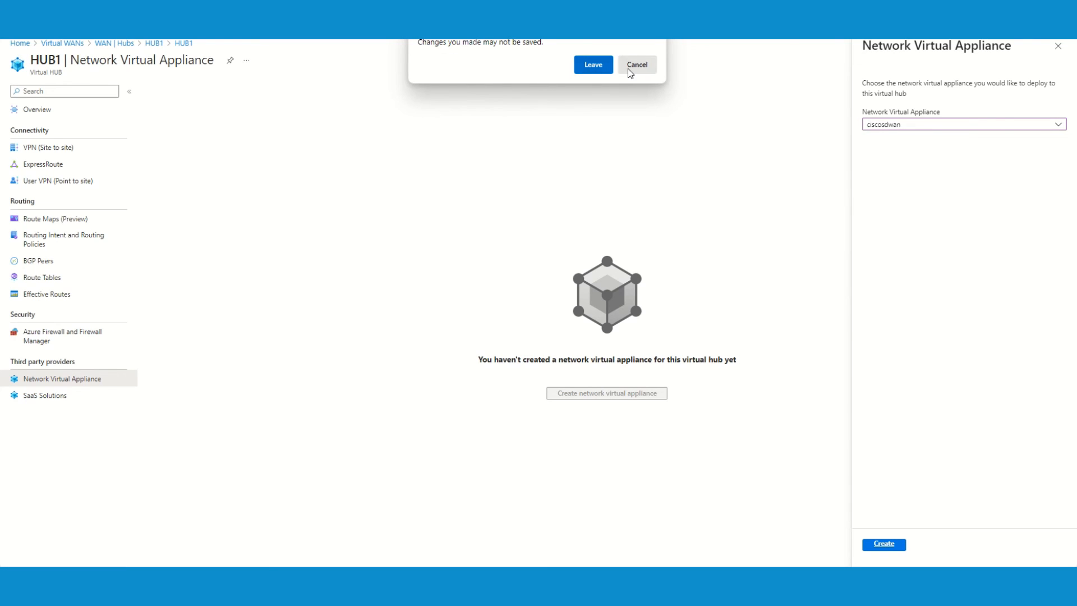
left_click(588, 70)
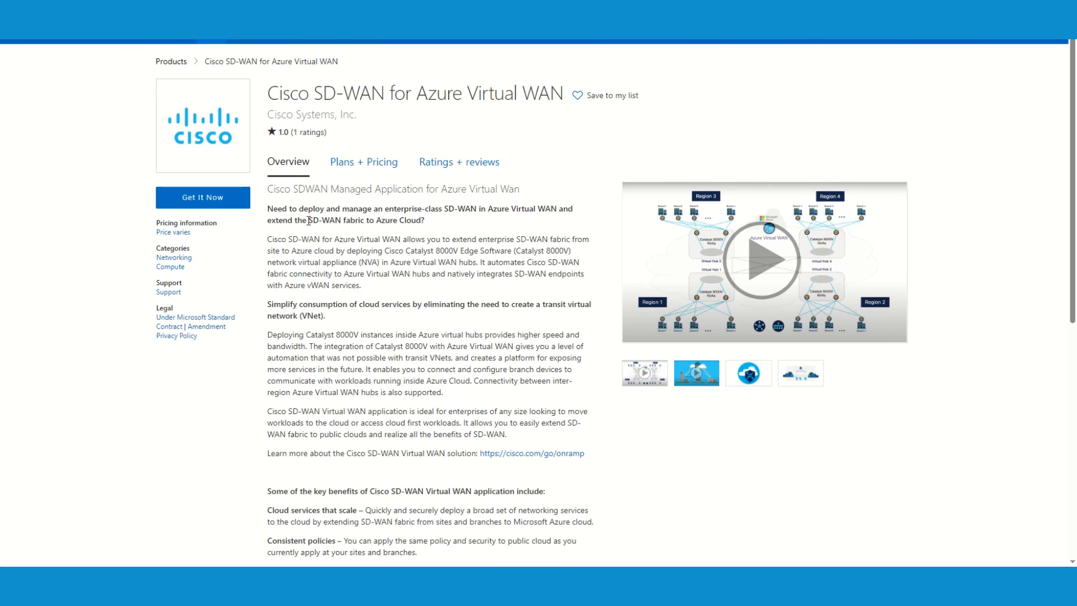
scroll(311, 213, "down", 5)
scroll(308, 221, "up", 5)
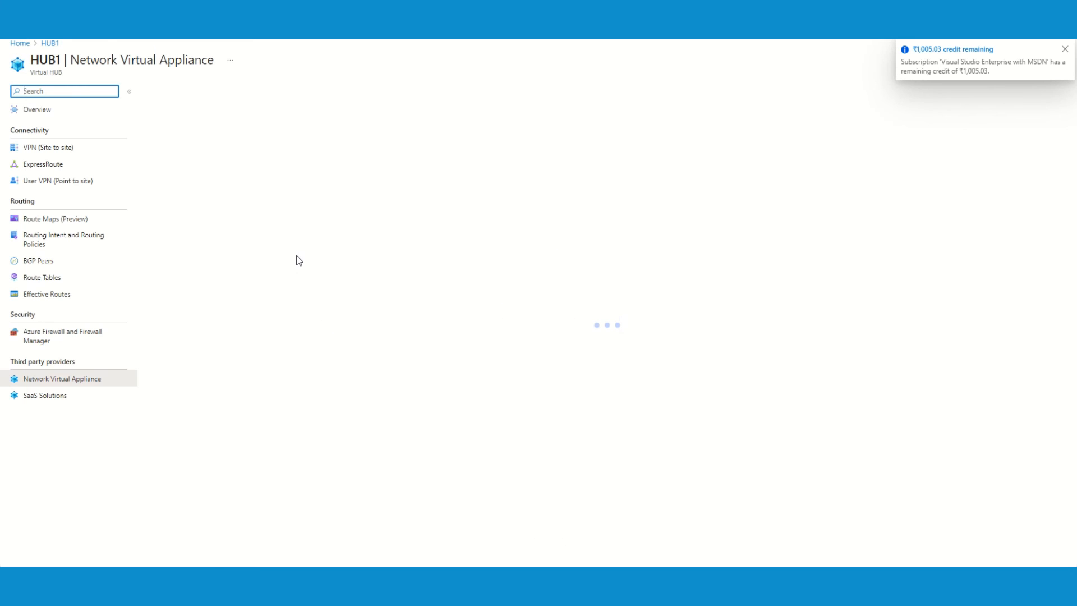
Dismiss the credit notification and check HUB1's firewall deployment status under Azure Firewall and Firewall Manager
left_click(1065, 50)
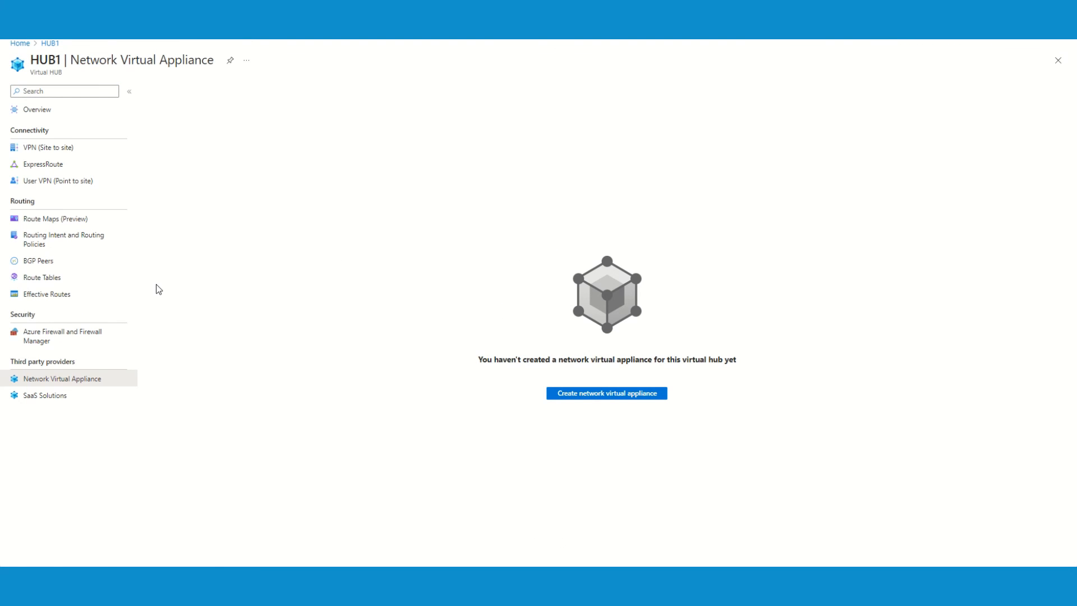
left_click(59, 334)
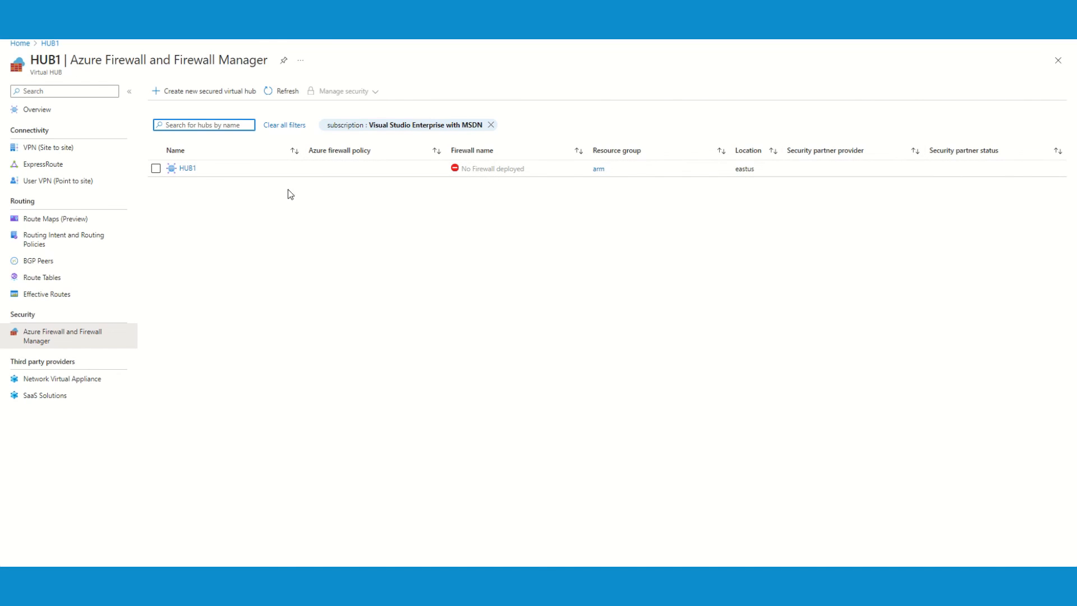
left_click_drag(527, 173, 483, 171)
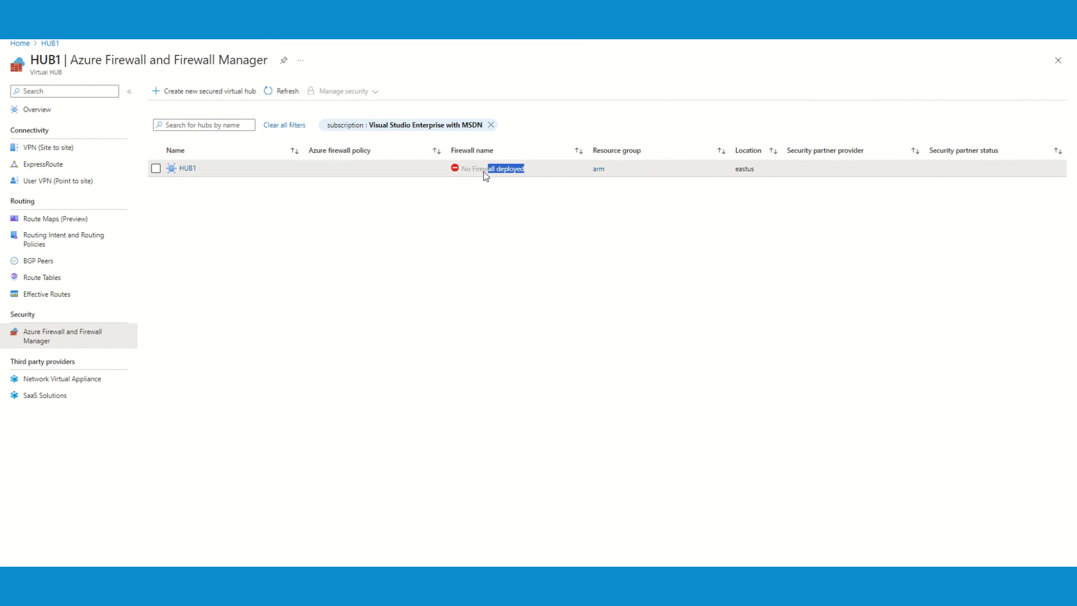
left_click(444, 238)
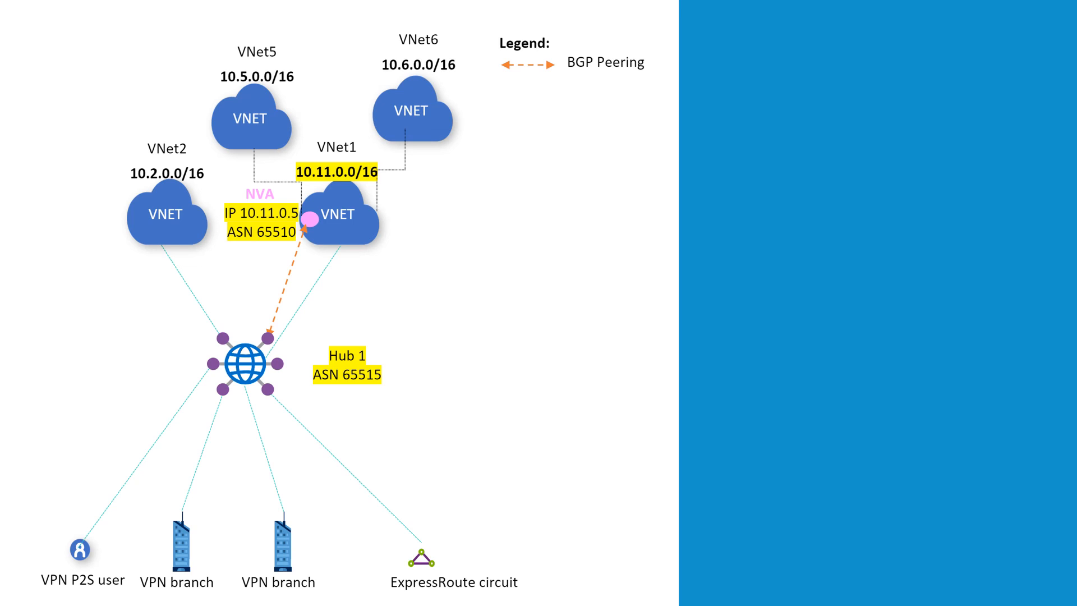
left_click_drag(181, 350, 208, 335)
left_click_drag(232, 193, 244, 185)
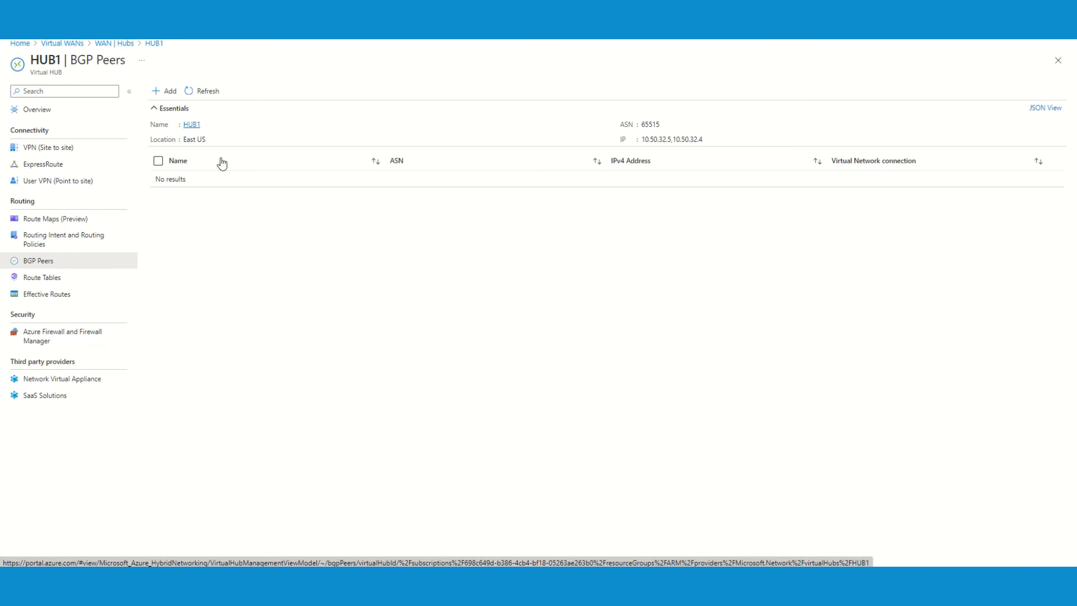
Start adding a BGP peer to HUB1 and examine its name, ASN restrictions, IPv4 address and virtual network connection options
left_click(167, 93)
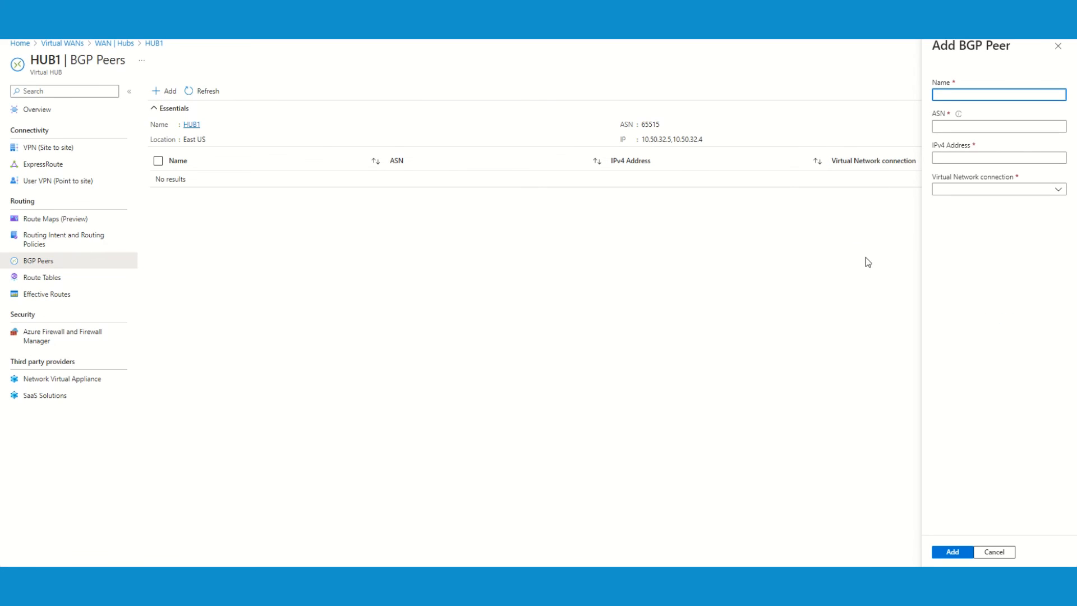
left_click(959, 93)
left_click(969, 128)
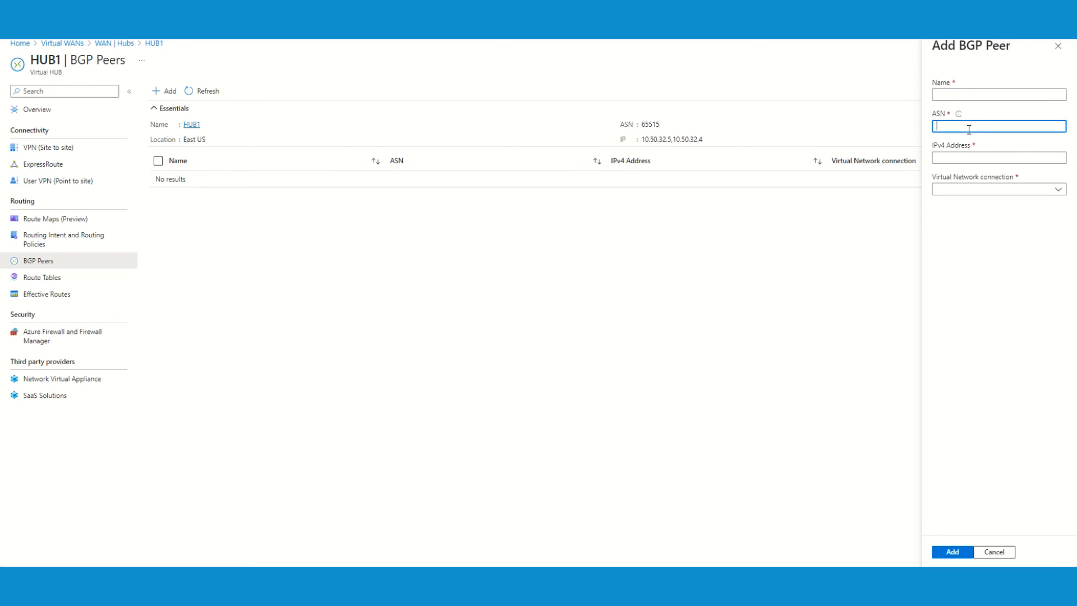
left_click(958, 115)
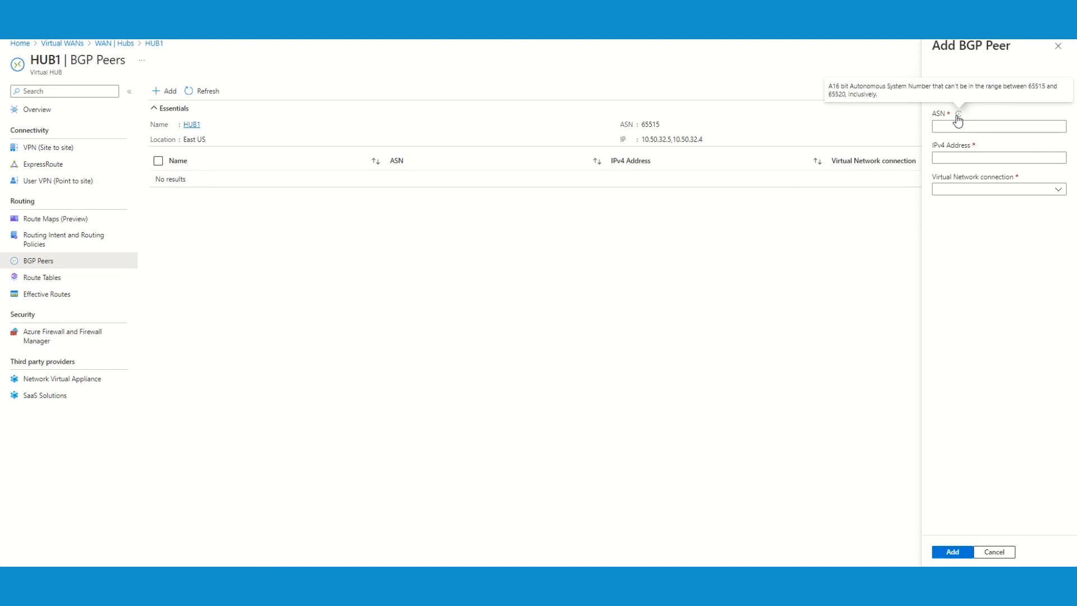
triple_click(1043, 96)
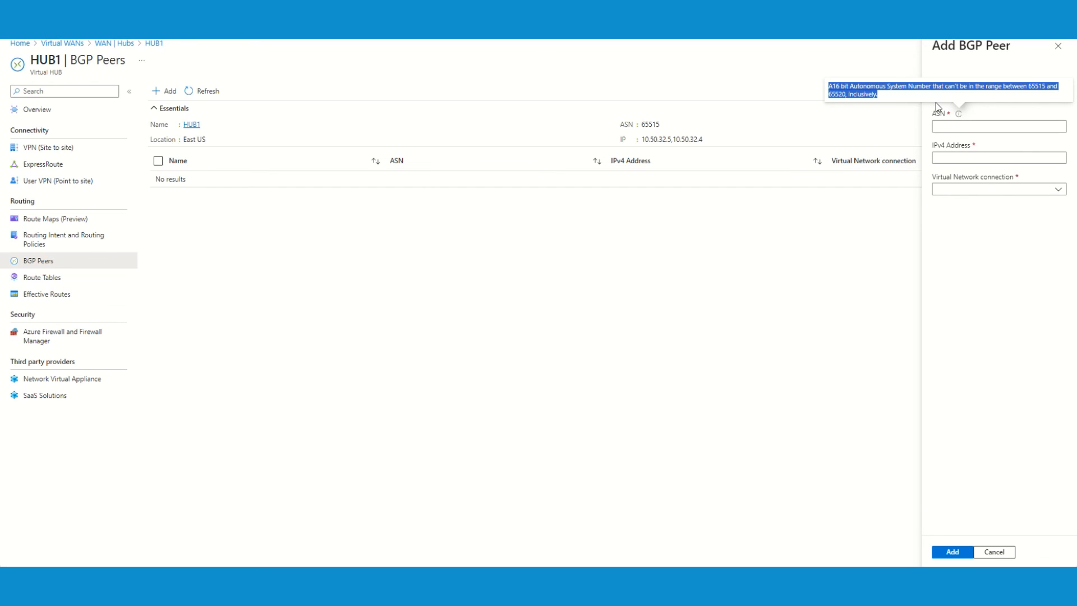
left_click(893, 96)
left_click(975, 158)
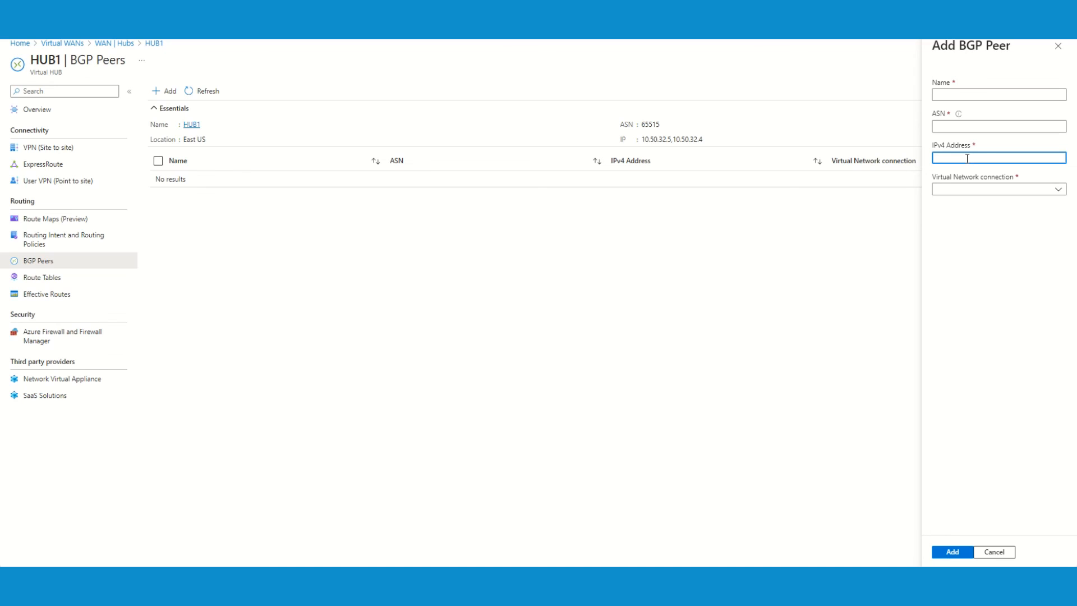
left_click(965, 192)
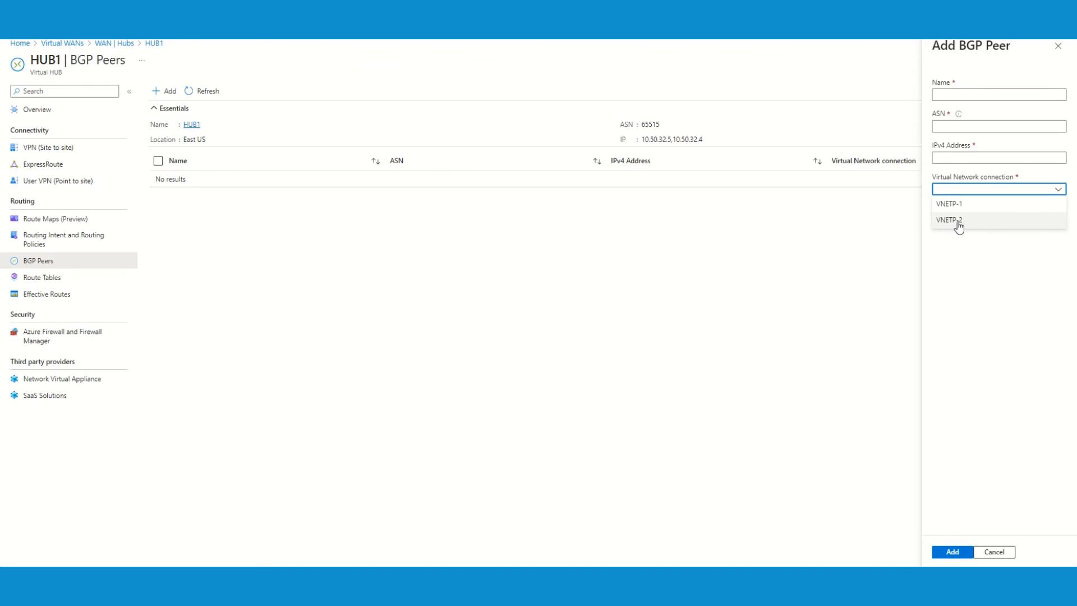
left_click(326, 331)
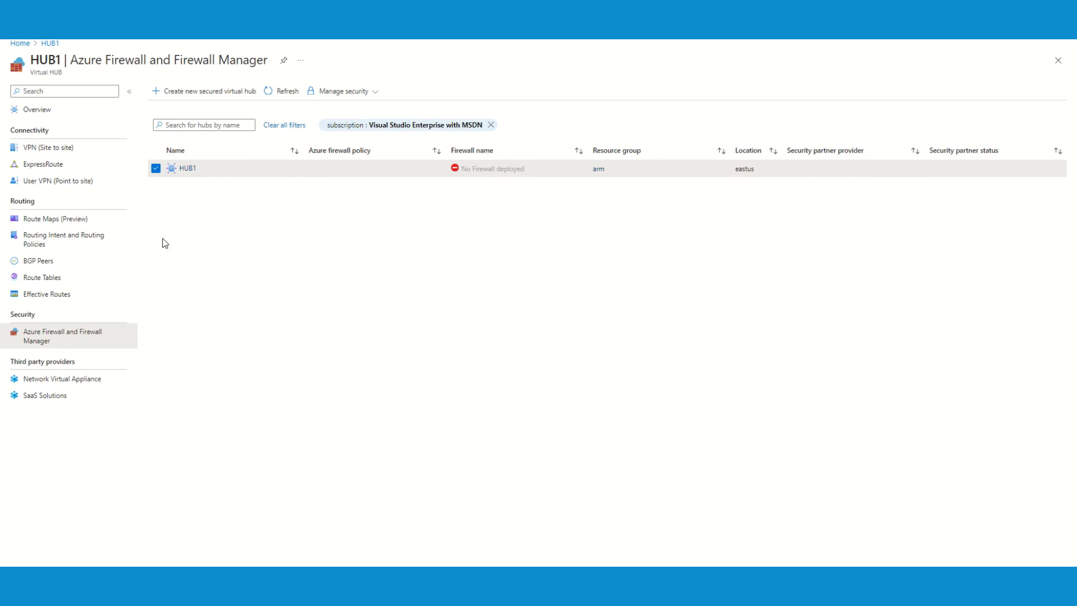
Start deploying a firewall with an existing policy on HUB1 and choose the Basic Azure Firewall tier
left_click(156, 168)
left_click(156, 168)
left_click(367, 95)
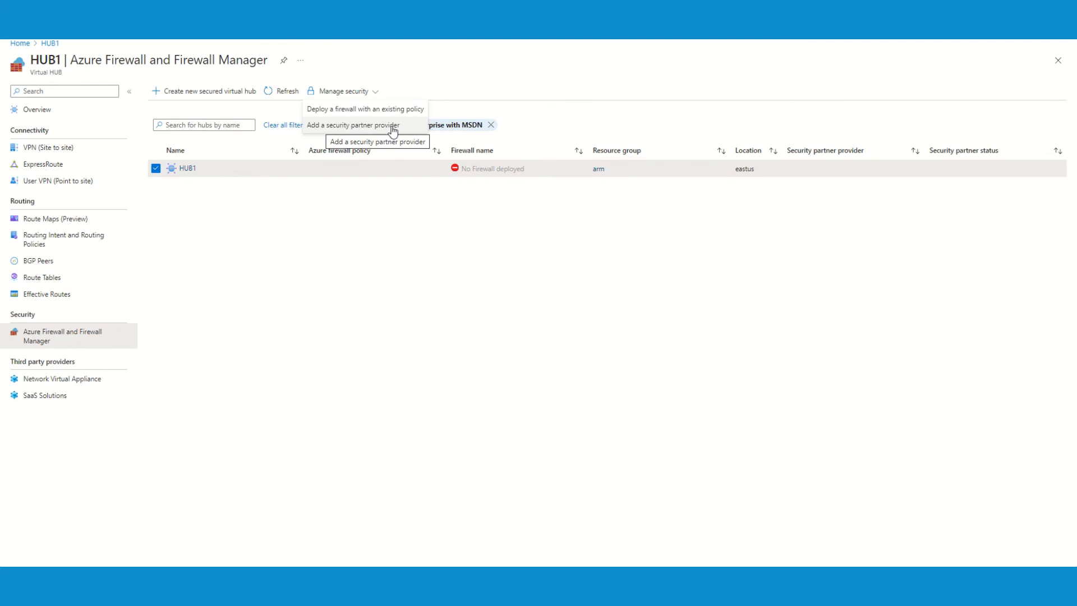
left_click(345, 111)
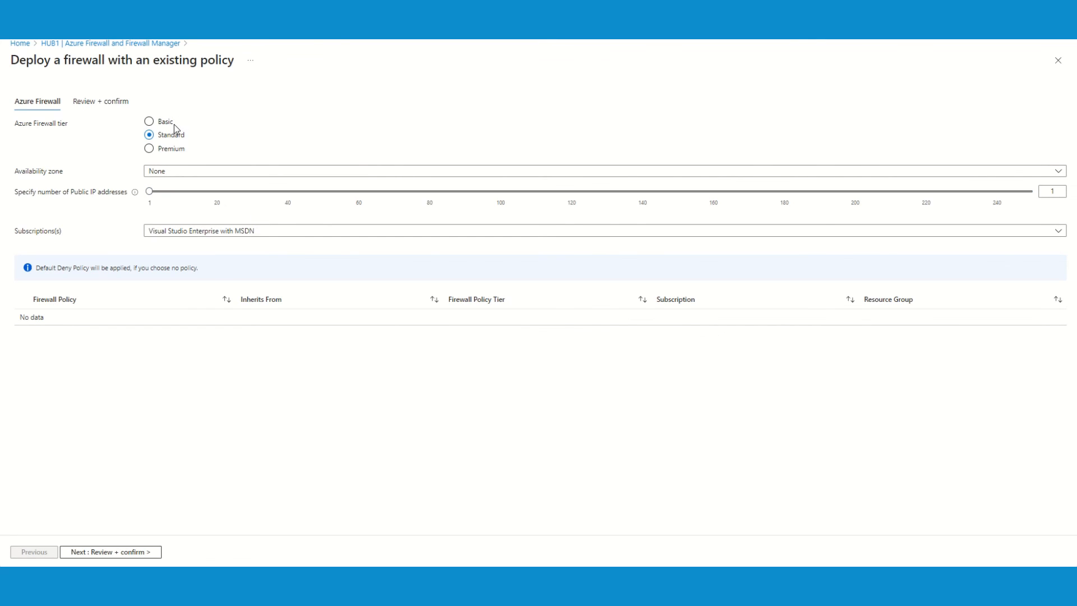
left_click(148, 122)
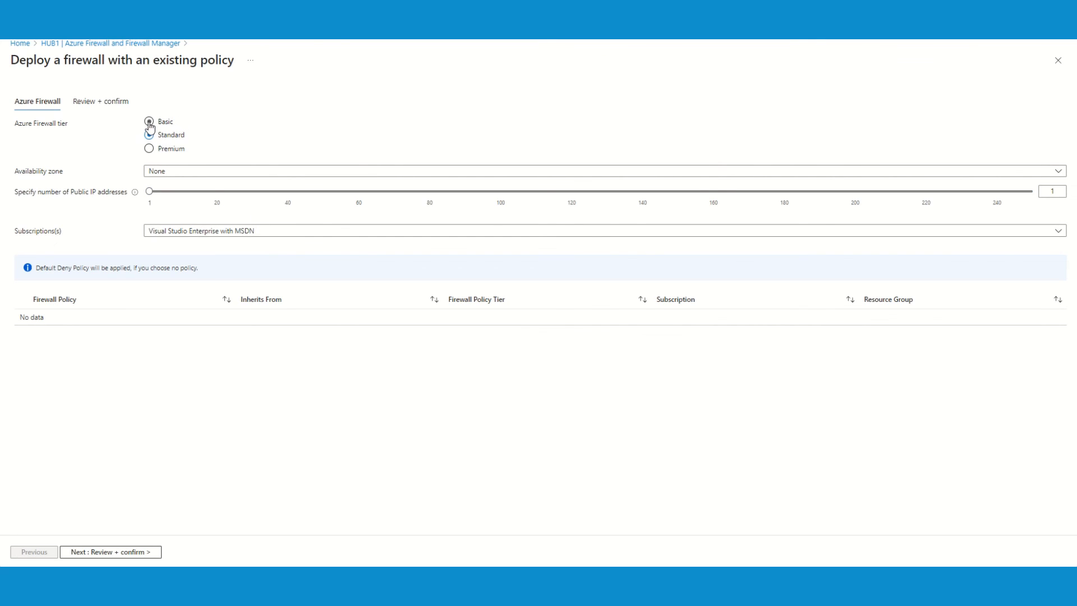